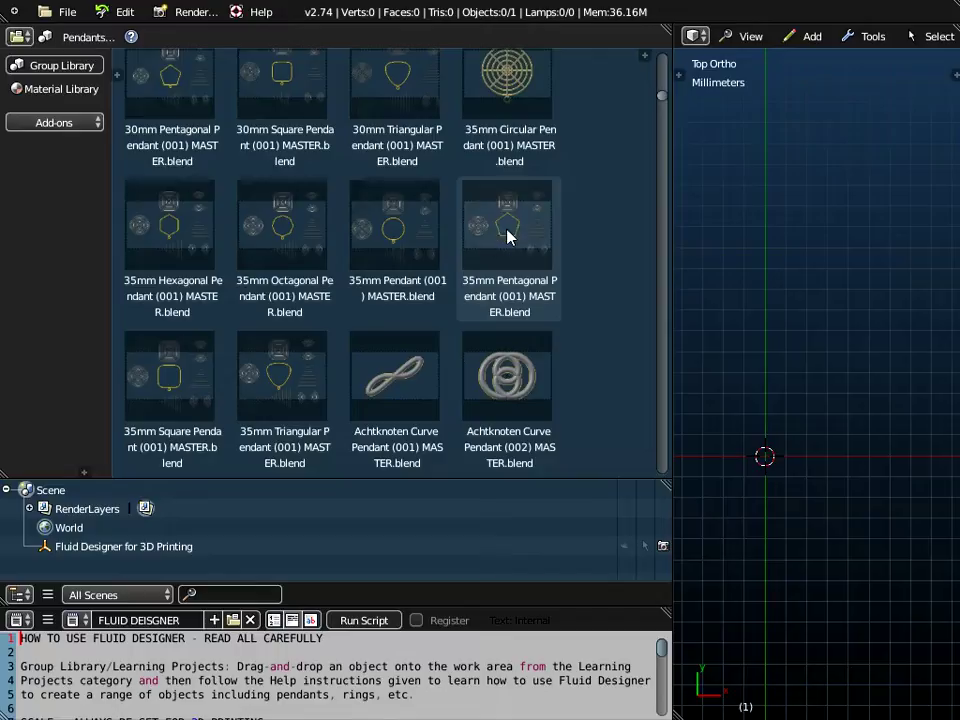
- Load the Classical Greek Curve Pendant (001a) MASTER from the pendant library into the work area
{"action": "left_click_drag", "start_coordinate": [661, 100], "coordinate": [658, 206]}
{"action": "scroll", "coordinate": [540, 298], "scroll_direction": "down", "scroll_amount": 6}
{"action": "scroll", "coordinate": [540, 296], "scroll_direction": "down", "scroll_amount": 6}
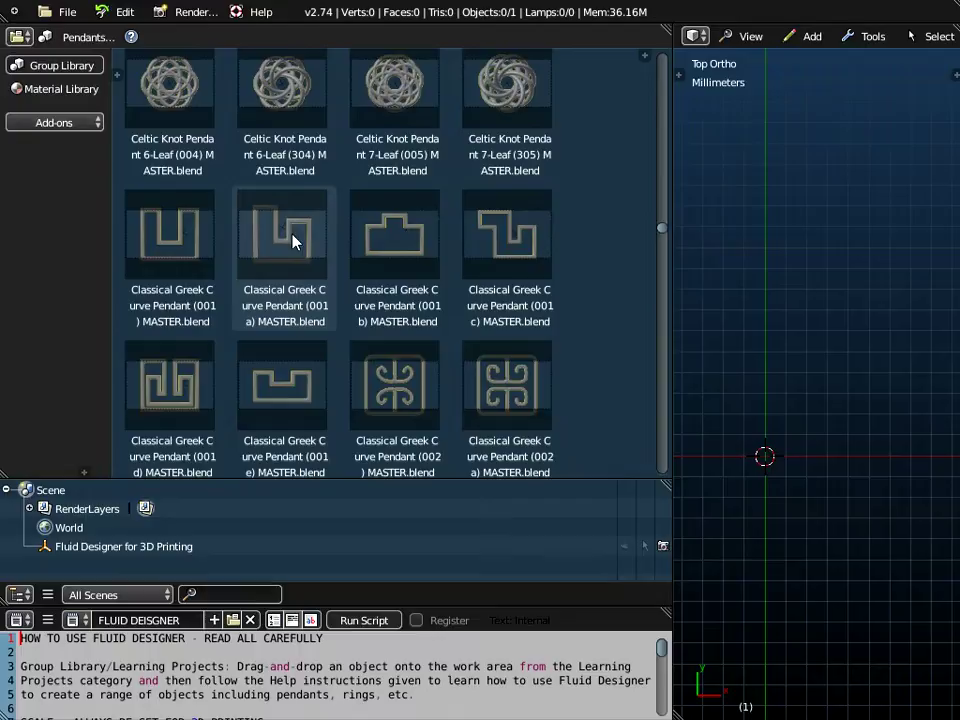
{"action": "left_click_drag", "start_coordinate": [287, 243], "coordinate": [700, 290]}
{"action": "scroll", "coordinate": [500, 402], "scroll_direction": "down", "scroll_amount": 4}
{"action": "scroll", "coordinate": [499, 401], "scroll_direction": "down", "scroll_amount": 1}
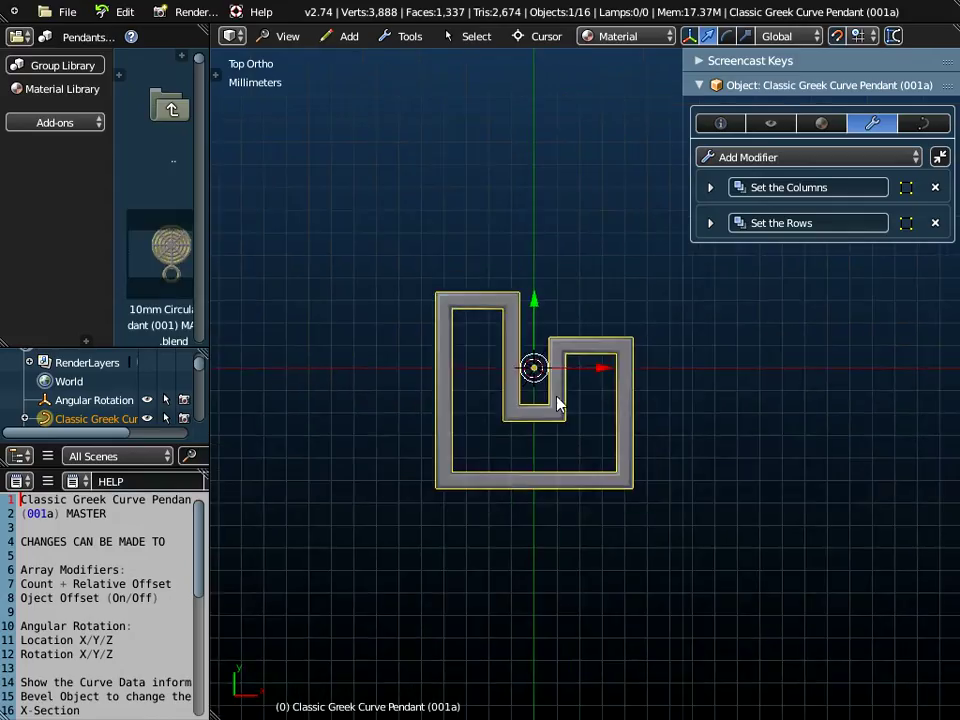
{"action": "middle_click_drag", "start_coordinate": [604, 420], "coordinate": [595, 356]}
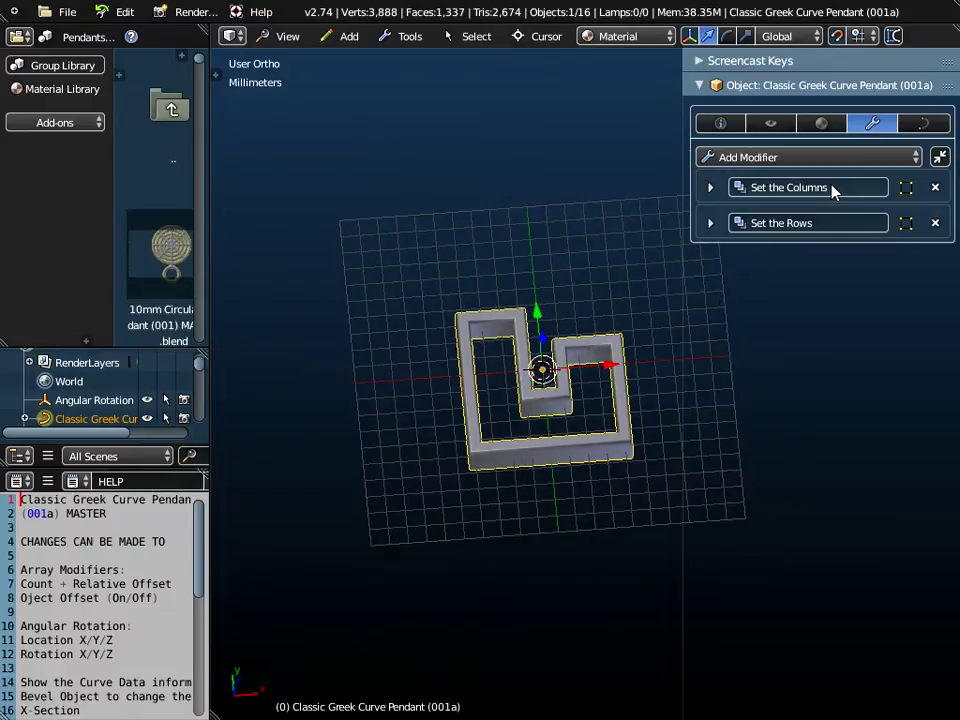
- Set the column array count to 6 so the Greek curve repeats into a ring
{"action": "left_click", "coordinate": [711, 190]}
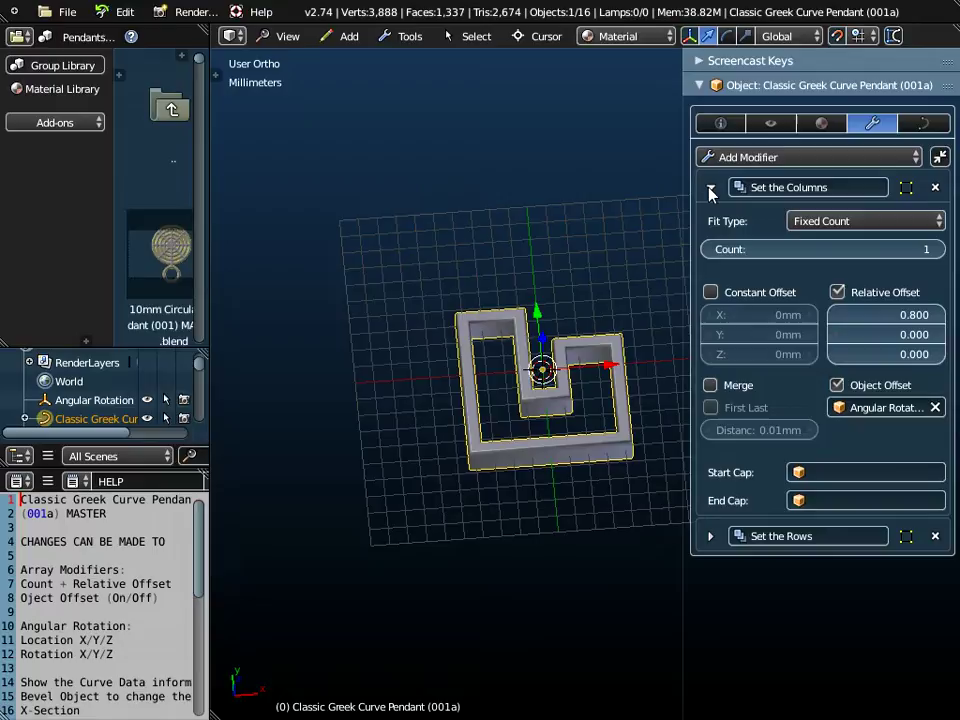
{"action": "left_click", "coordinate": [933, 250]}
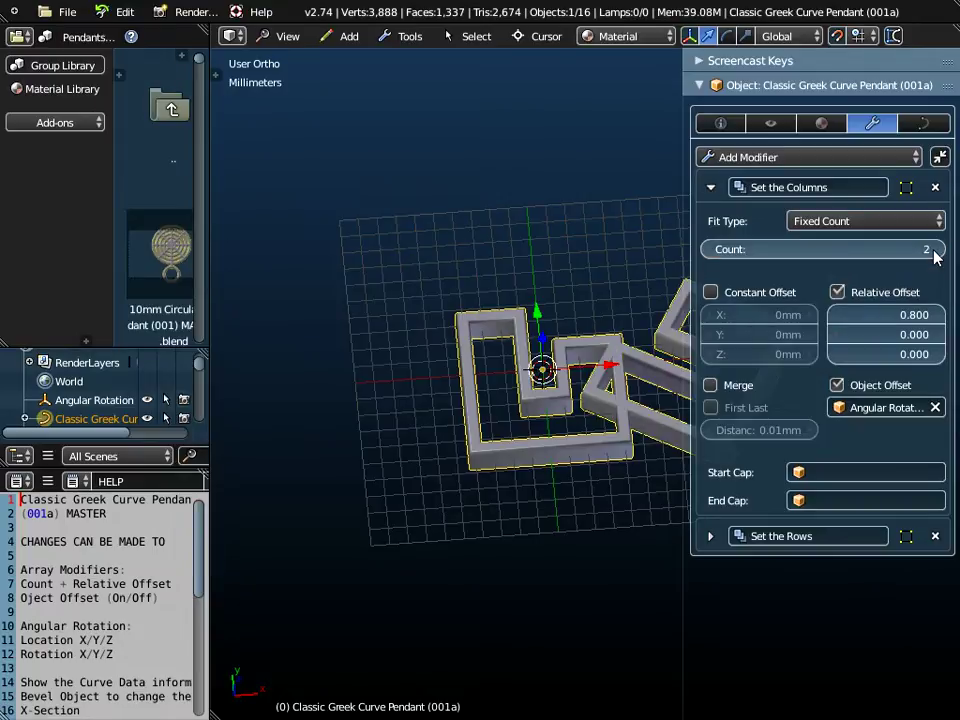
{"action": "left_click", "coordinate": [933, 250]}
{"action": "left_click", "coordinate": [933, 250]}
{"action": "left_click", "coordinate": [933, 250]}
{"action": "left_click", "coordinate": [933, 250]}
{"action": "middle_click_drag", "start_coordinate": [500, 300], "coordinate": [613, 274]}
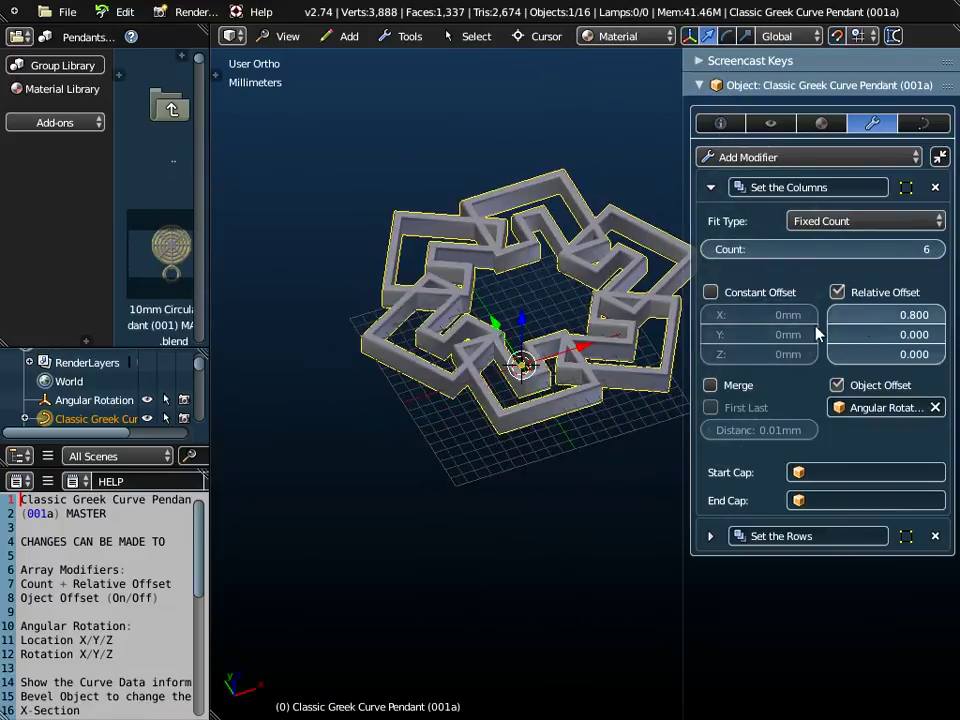
{"action": "middle_click_drag", "start_coordinate": [585, 336], "coordinate": [574, 407]}
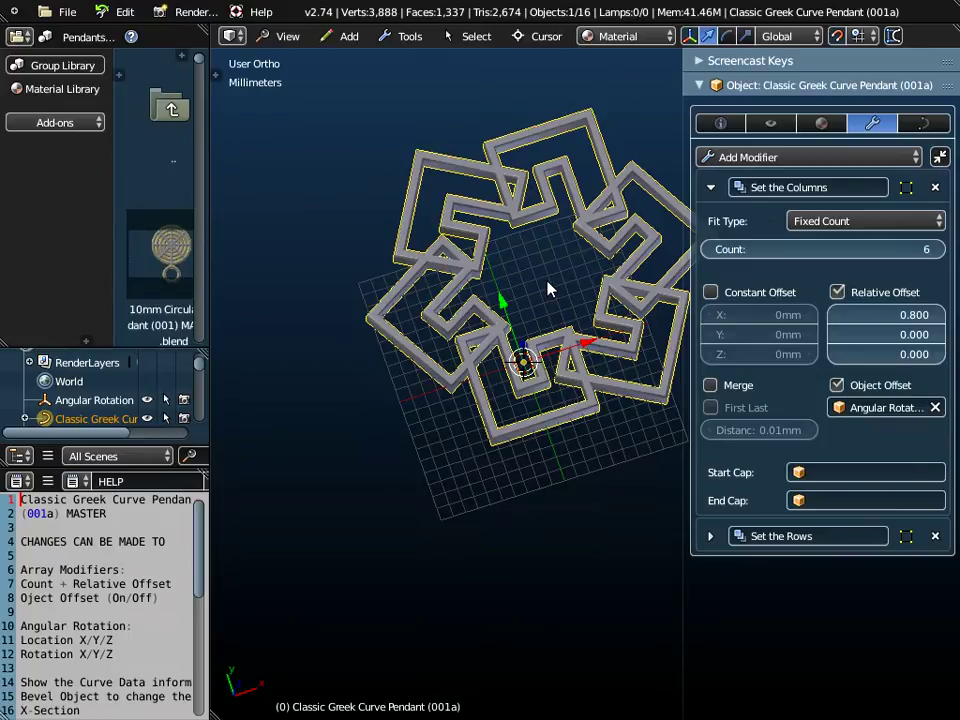
- Start a new scene and load the 35mm Pentagonal Pendant (001) MASTER from the pendant library
{"action": "left_click", "coordinate": [64, 12]}
{"action": "left_click", "coordinate": [80, 36]}
{"action": "left_click", "coordinate": [76, 46]}
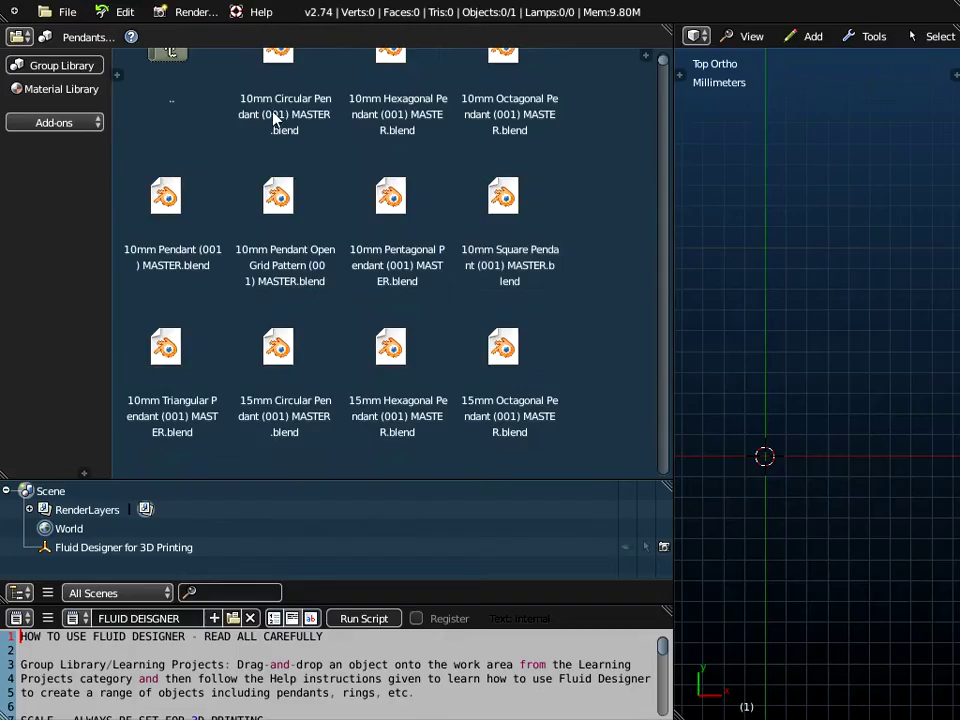
{"action": "scroll", "coordinate": [502, 193], "scroll_direction": "down", "scroll_amount": 10}
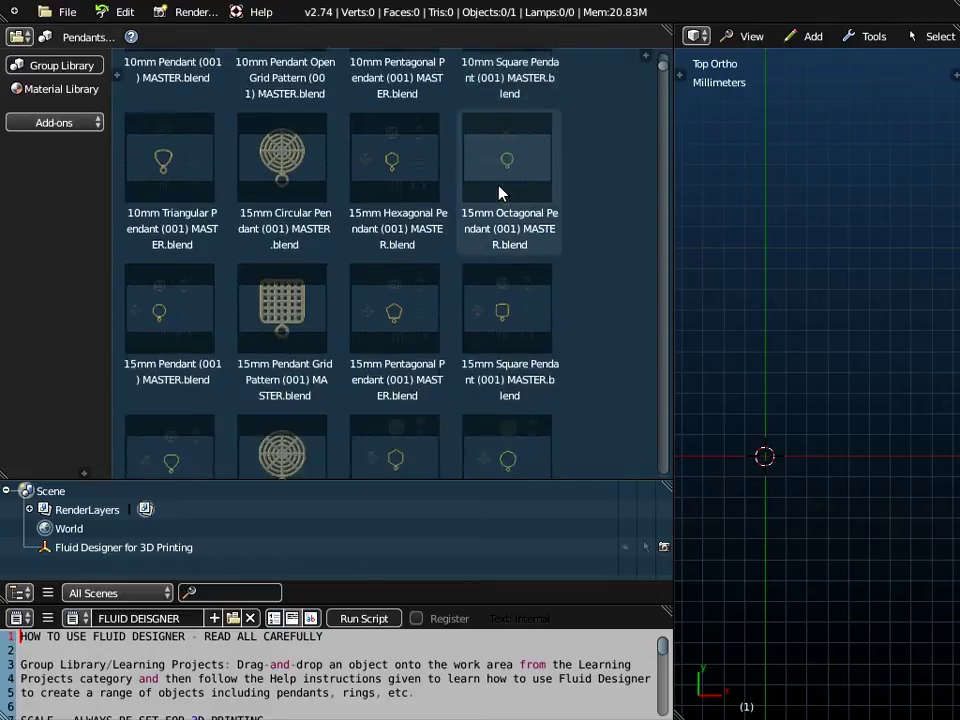
{"action": "scroll", "coordinate": [502, 193], "scroll_direction": "down", "scroll_amount": 10}
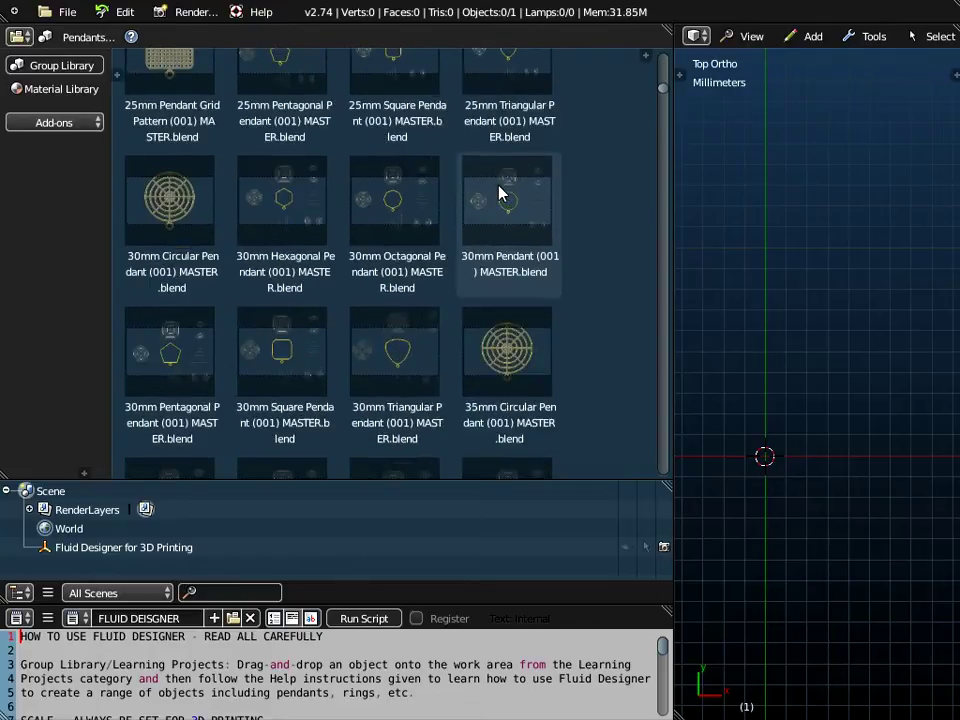
{"action": "left_click", "coordinate": [516, 252]}
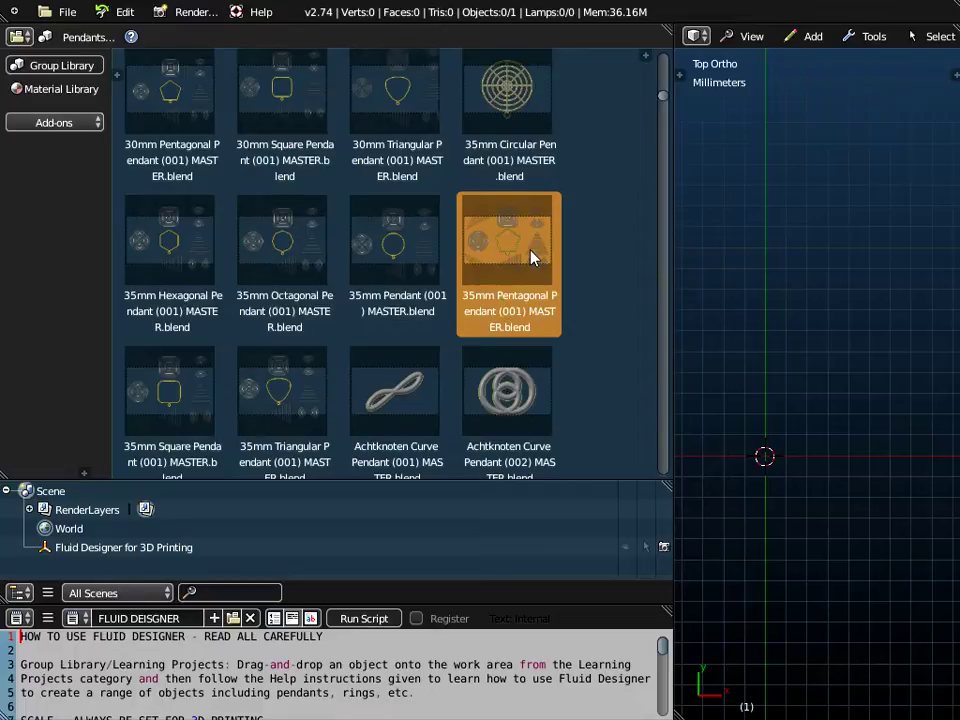
{"action": "left_click_drag", "start_coordinate": [512, 253], "coordinate": [740, 288]}
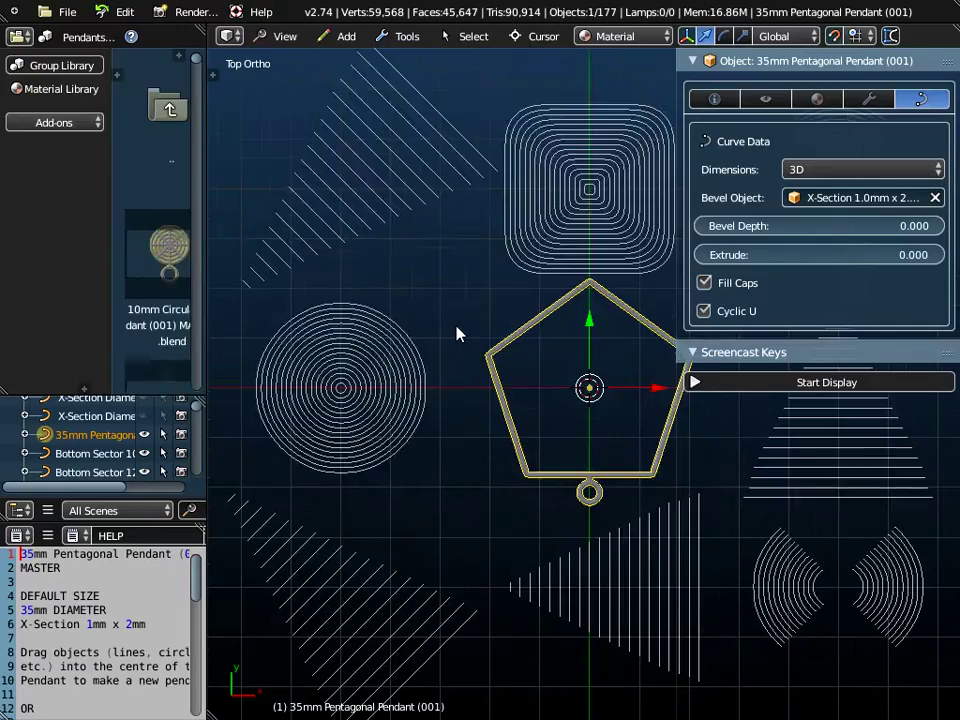
{"action": "scroll", "coordinate": [456, 332], "scroll_direction": "down", "scroll_amount": 2}
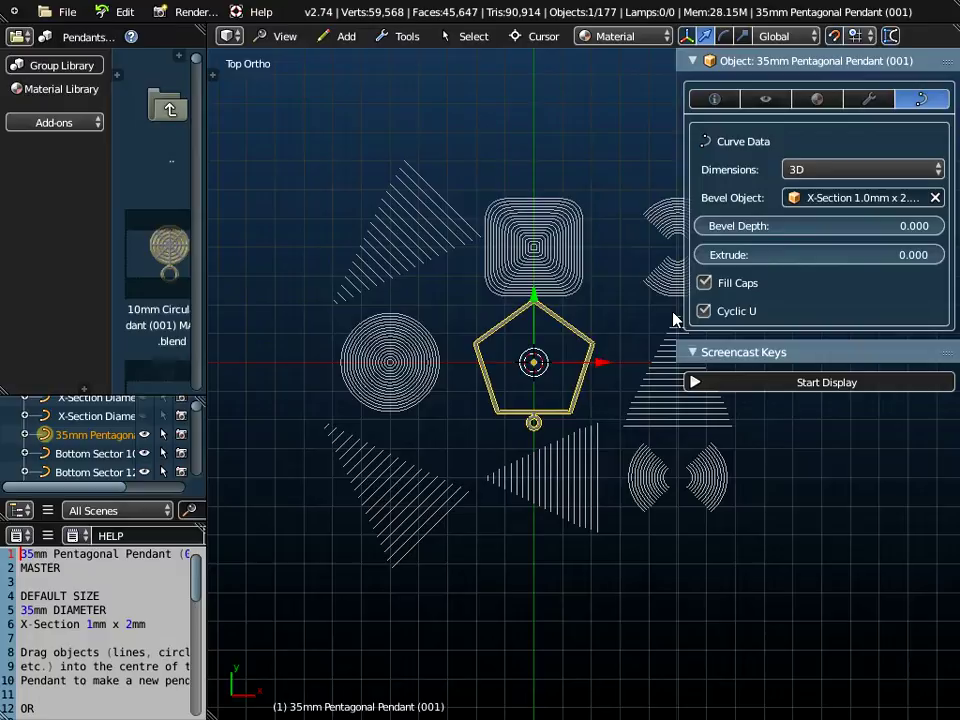
{"action": "left_click_drag", "start_coordinate": [688, 325], "coordinate": [738, 325]}
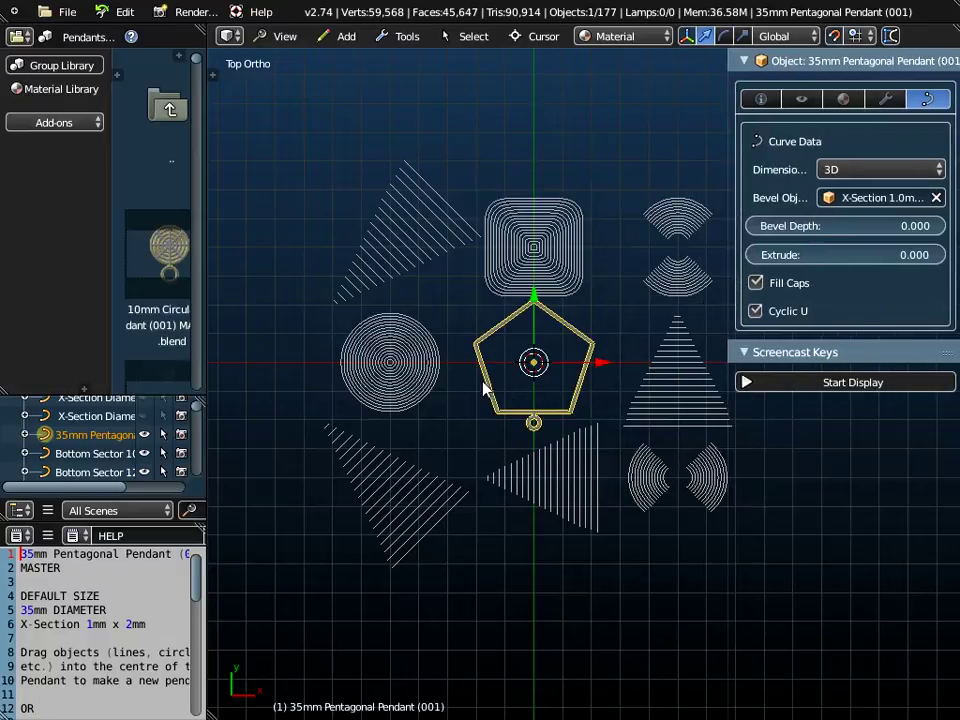
{"action": "left_click_drag", "start_coordinate": [207, 241], "coordinate": [244, 243]}
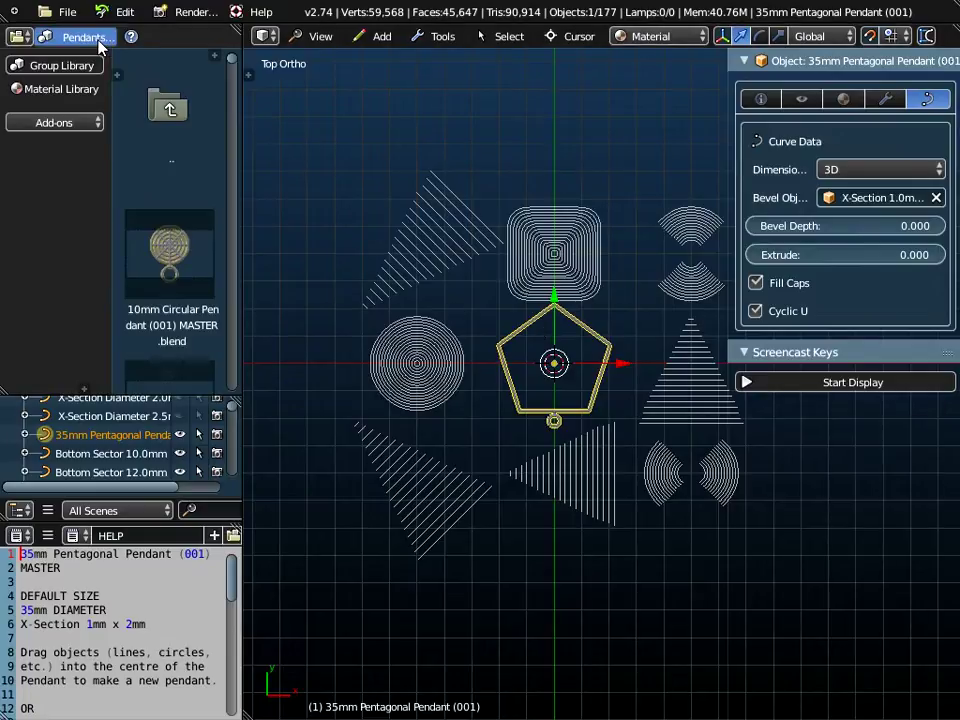
- Append the object Classic Greek Curve Pendant (001a) from the Classical Greek Curve Pendant (001a) MASTER.blend file in the Pendants folder
{"action": "left_click", "coordinate": [70, 12]}
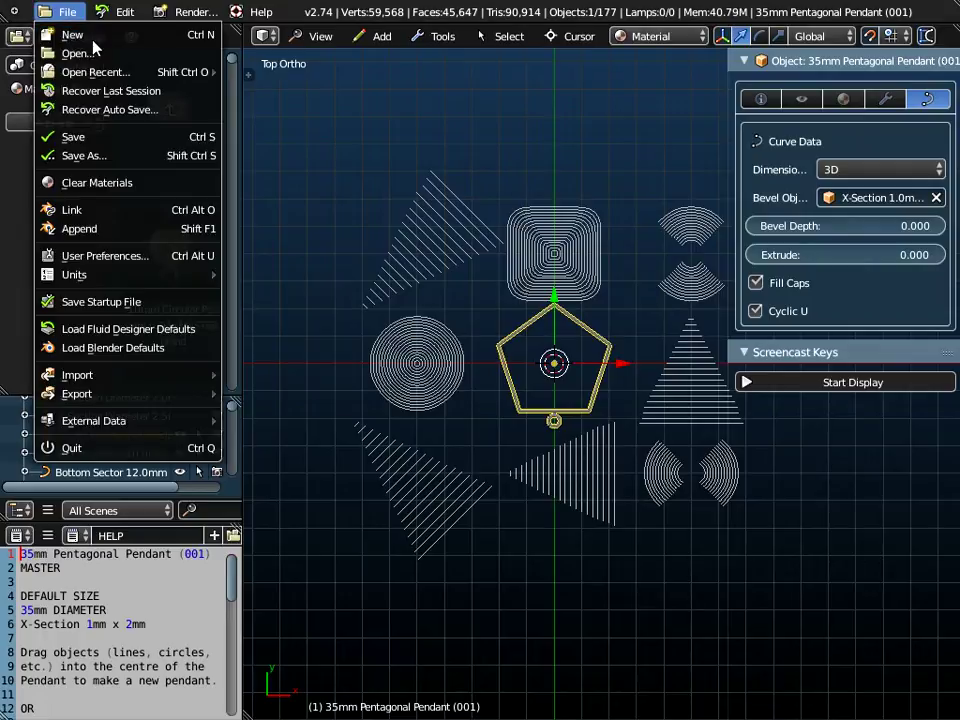
{"action": "left_click", "coordinate": [70, 228]}
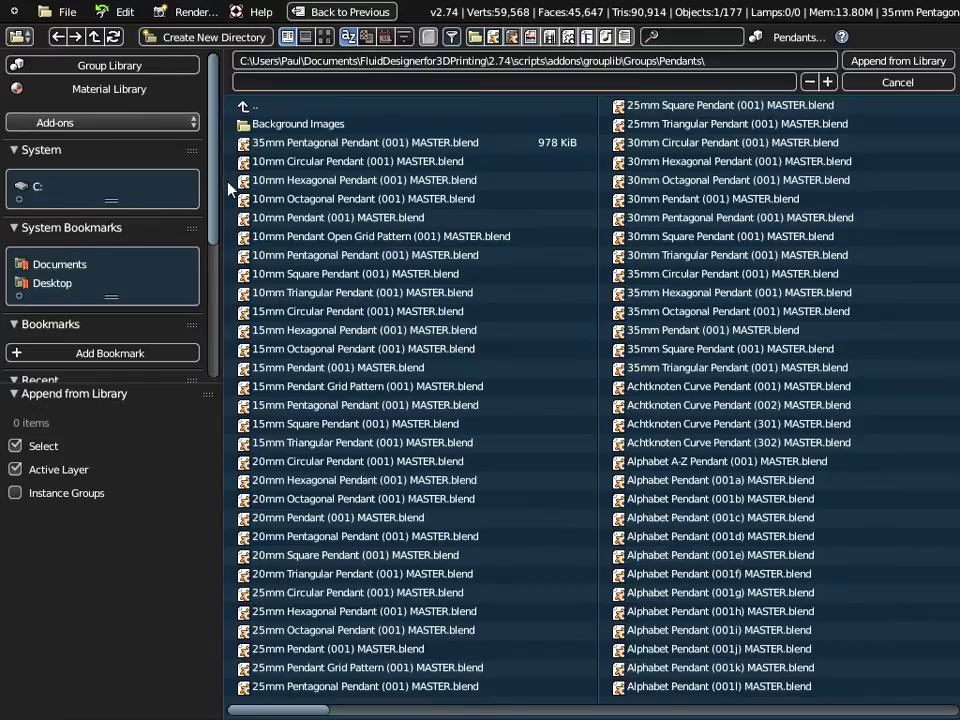
{"action": "left_click", "coordinate": [250, 106]}
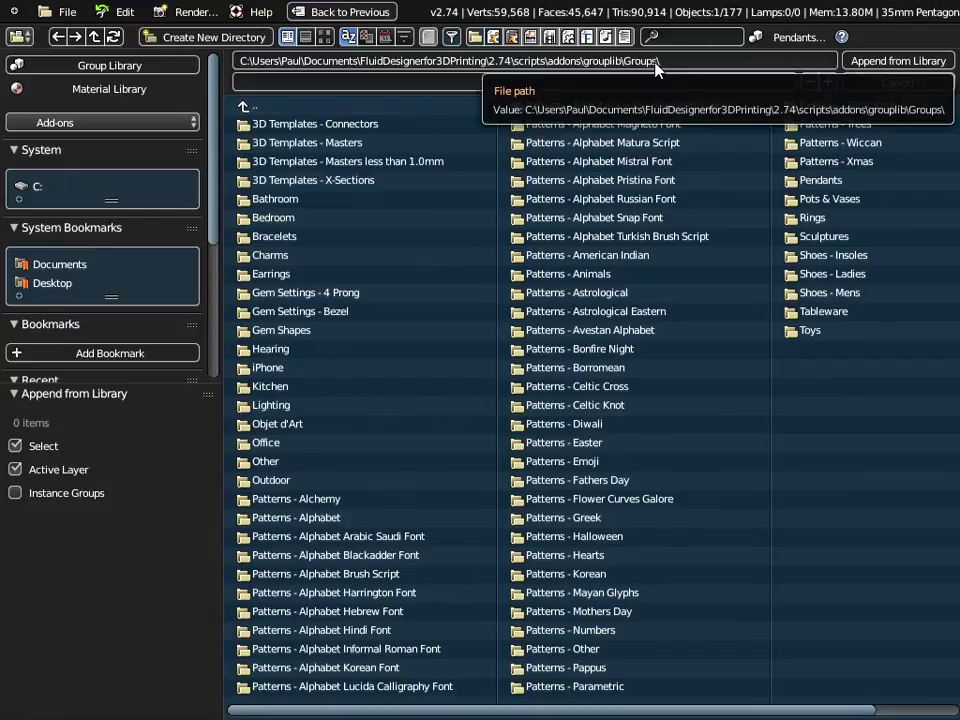
{"action": "left_click", "coordinate": [830, 186]}
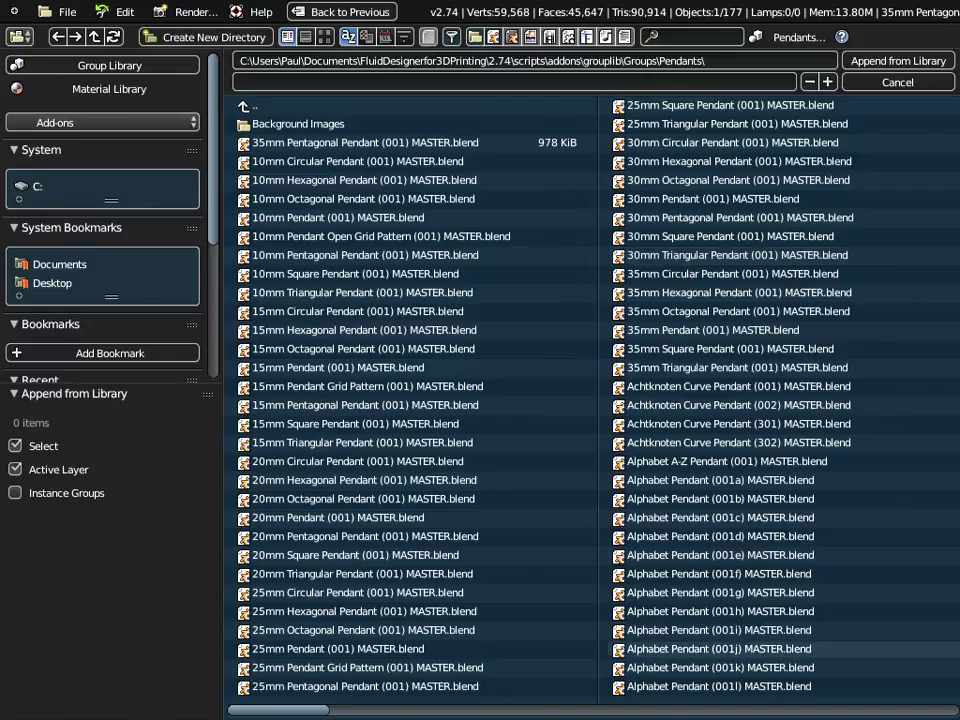
{"action": "left_click_drag", "start_coordinate": [313, 710], "coordinate": [558, 677]}
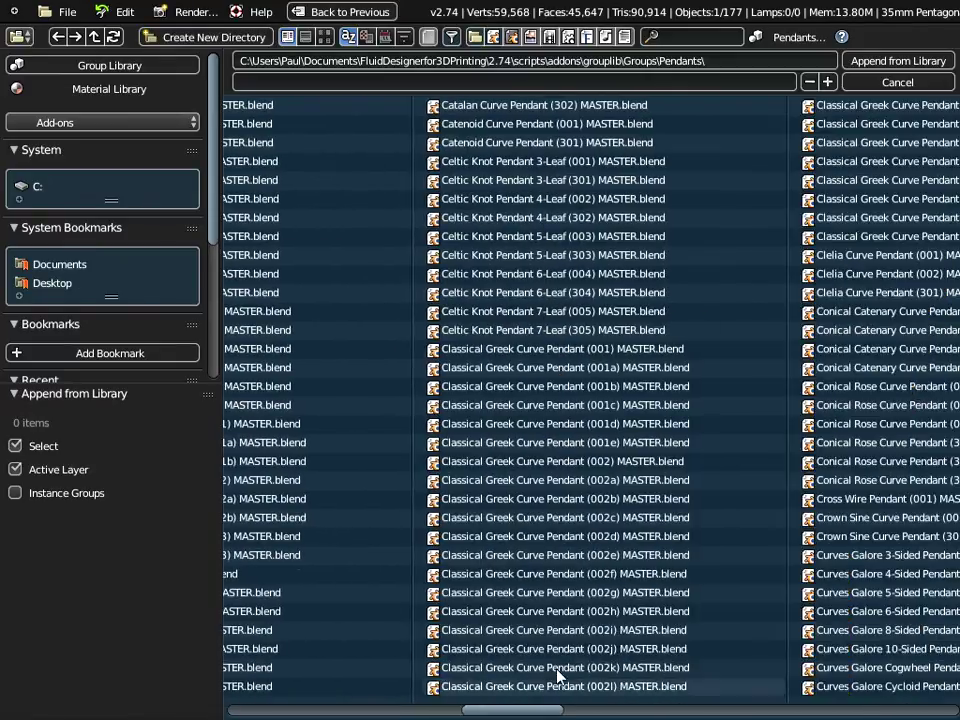
{"action": "double_click", "coordinate": [521, 368]}
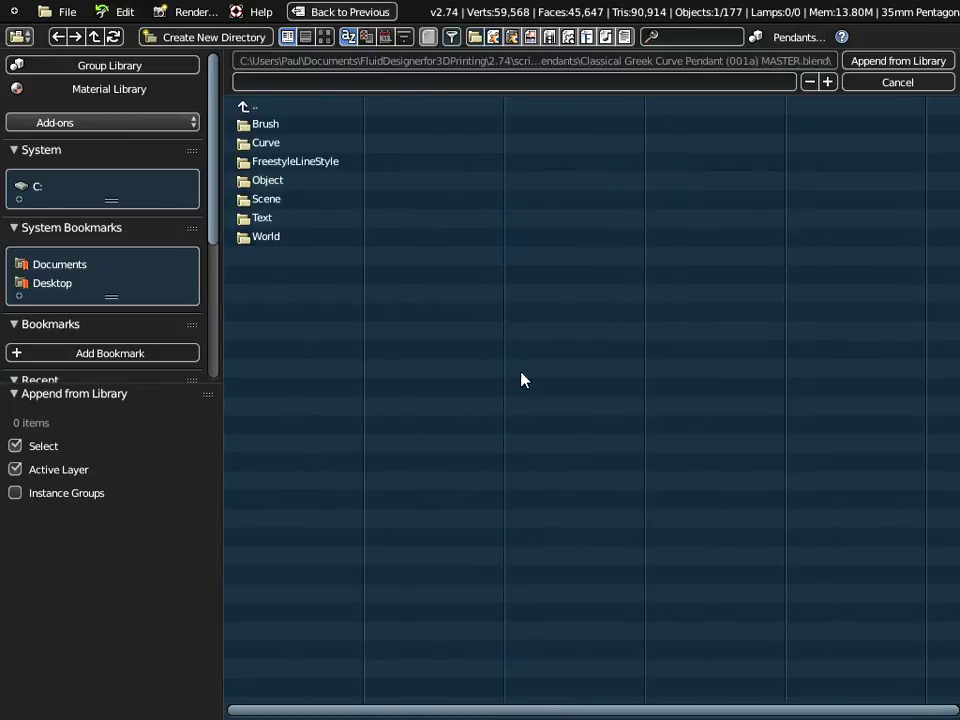
{"action": "double_click", "coordinate": [262, 182]}
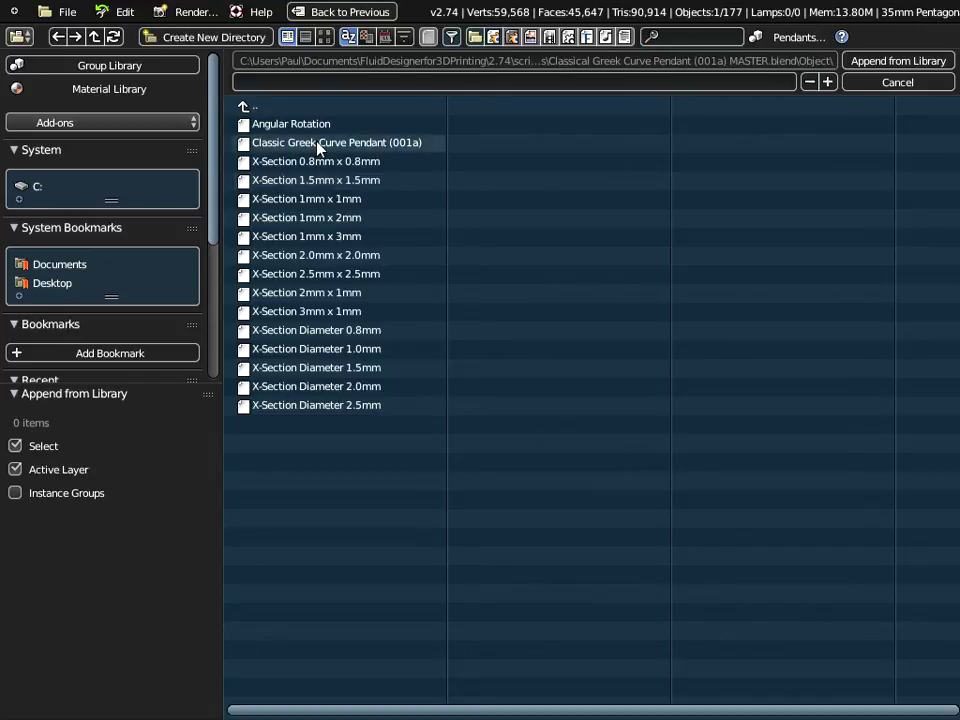
{"action": "left_click", "coordinate": [319, 148]}
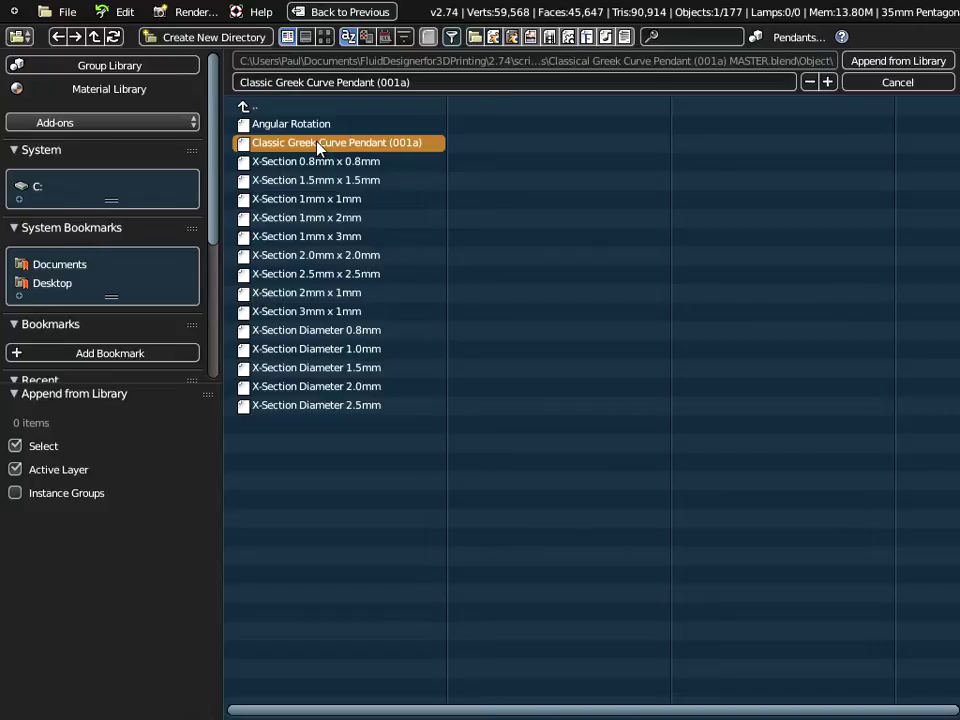
{"action": "left_click", "coordinate": [890, 60]}
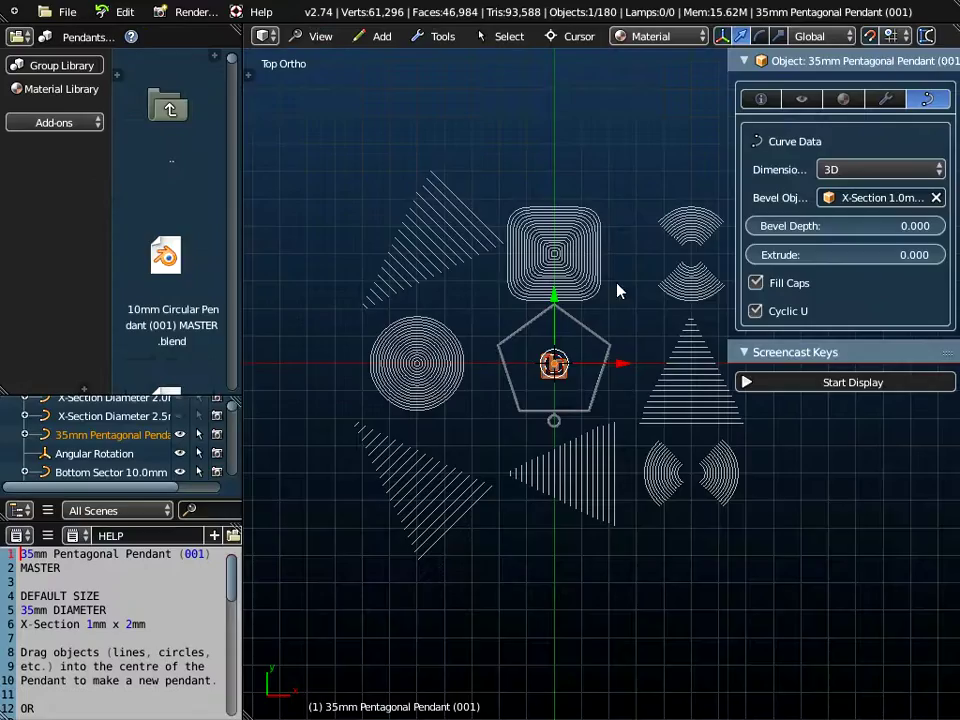
- Select the appended Greek curve inside the pentagon and set its Set the Columns array count to 6
{"action": "scroll", "coordinate": [582, 458], "scroll_direction": "up", "scroll_amount": 5}
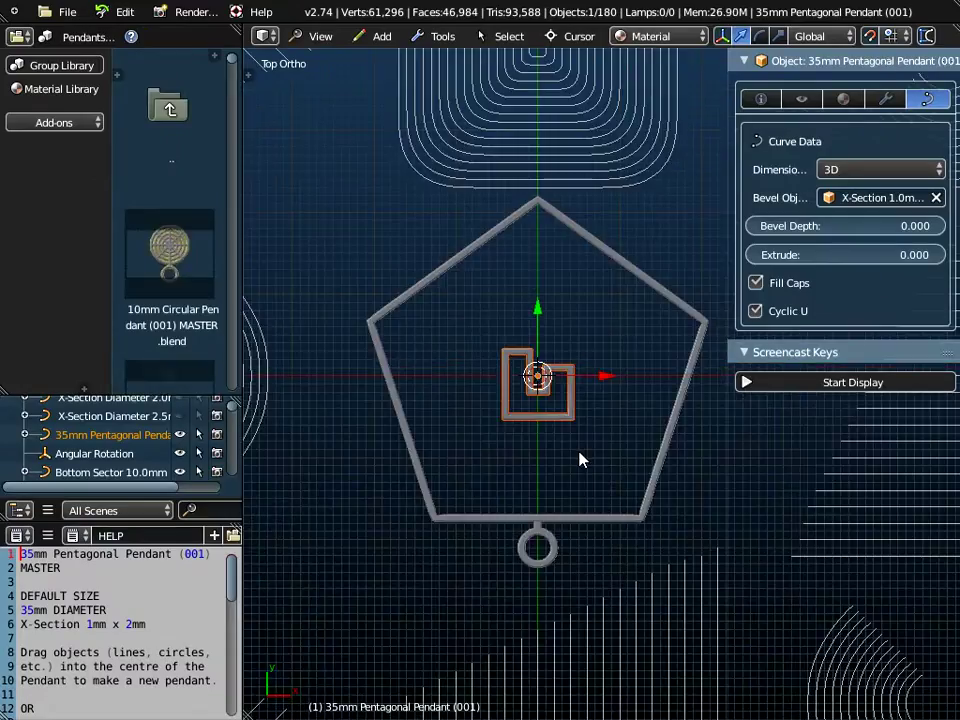
{"action": "scroll", "coordinate": [579, 454], "scroll_direction": "up", "scroll_amount": 3}
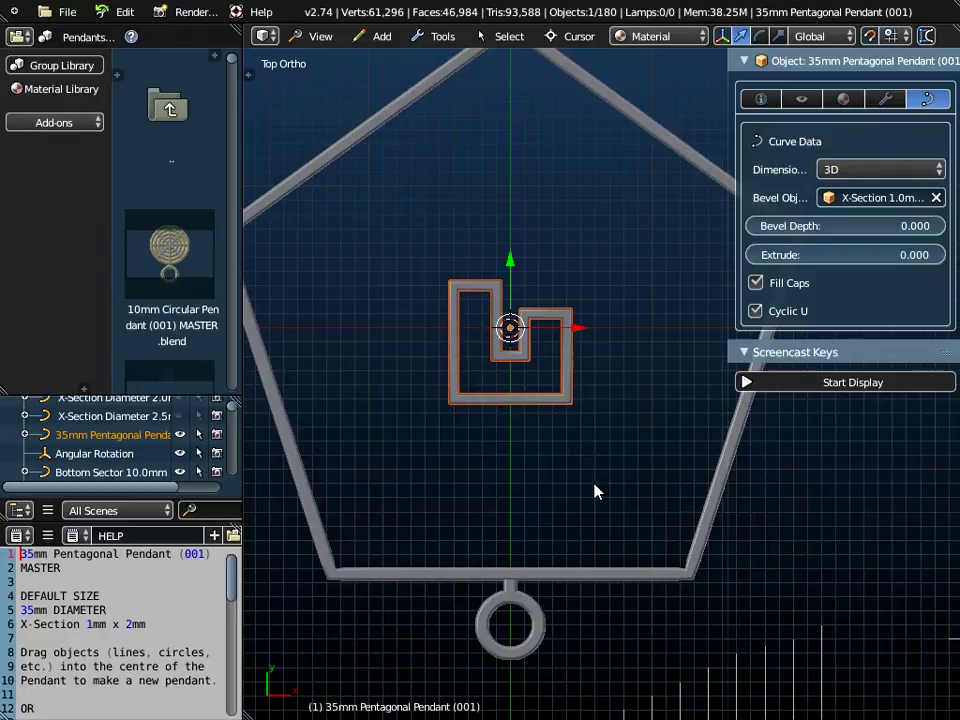
{"action": "right_click", "coordinate": [548, 403]}
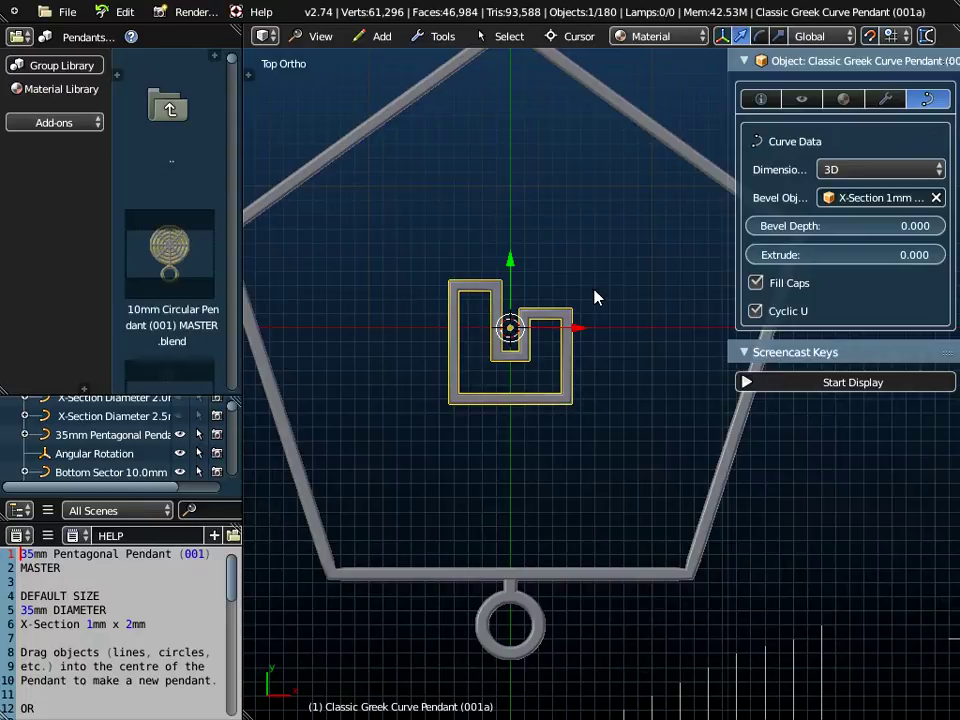
{"action": "left_click", "coordinate": [885, 99]}
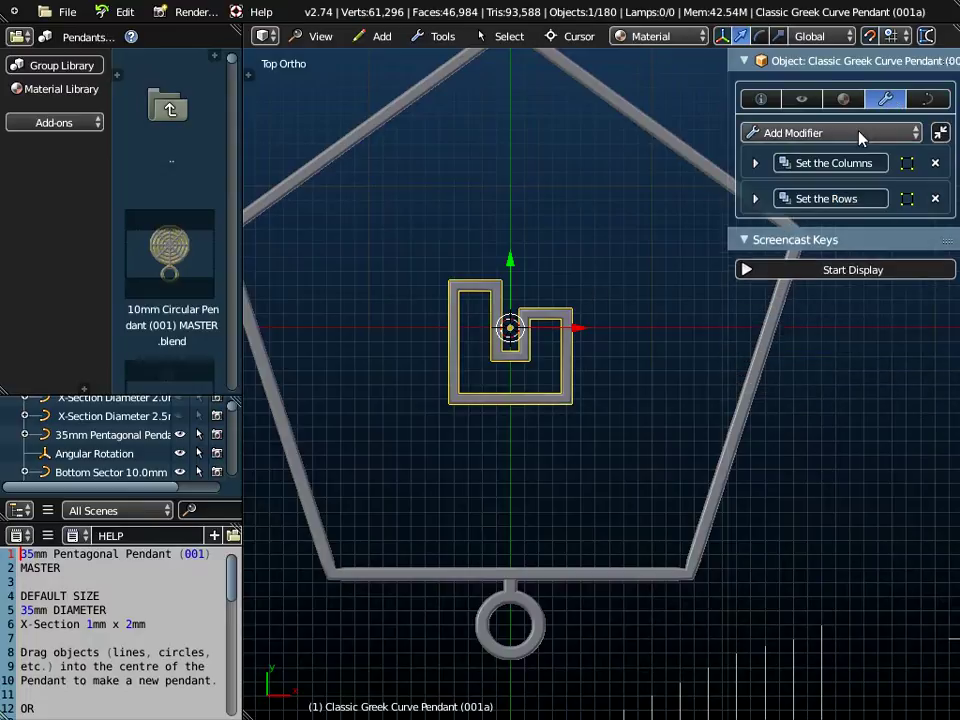
{"action": "left_click", "coordinate": [756, 163]}
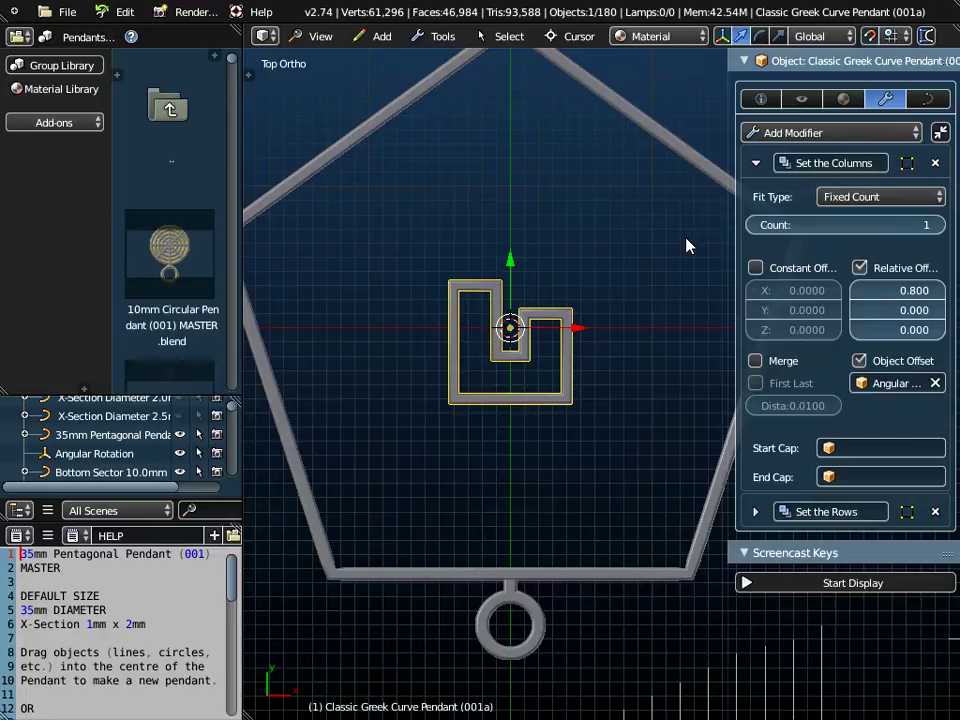
{"action": "left_click", "coordinate": [940, 225]}
{"action": "left_click", "coordinate": [940, 225]}
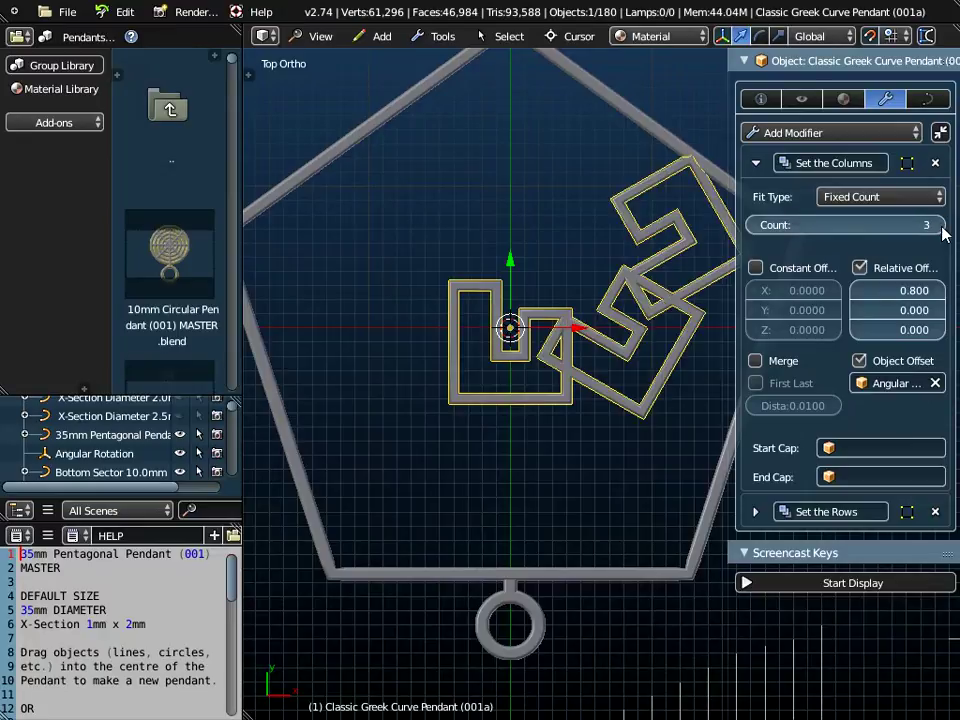
{"action": "left_click", "coordinate": [940, 225]}
{"action": "left_click", "coordinate": [940, 225]}
{"action": "left_click", "coordinate": [940, 225]}
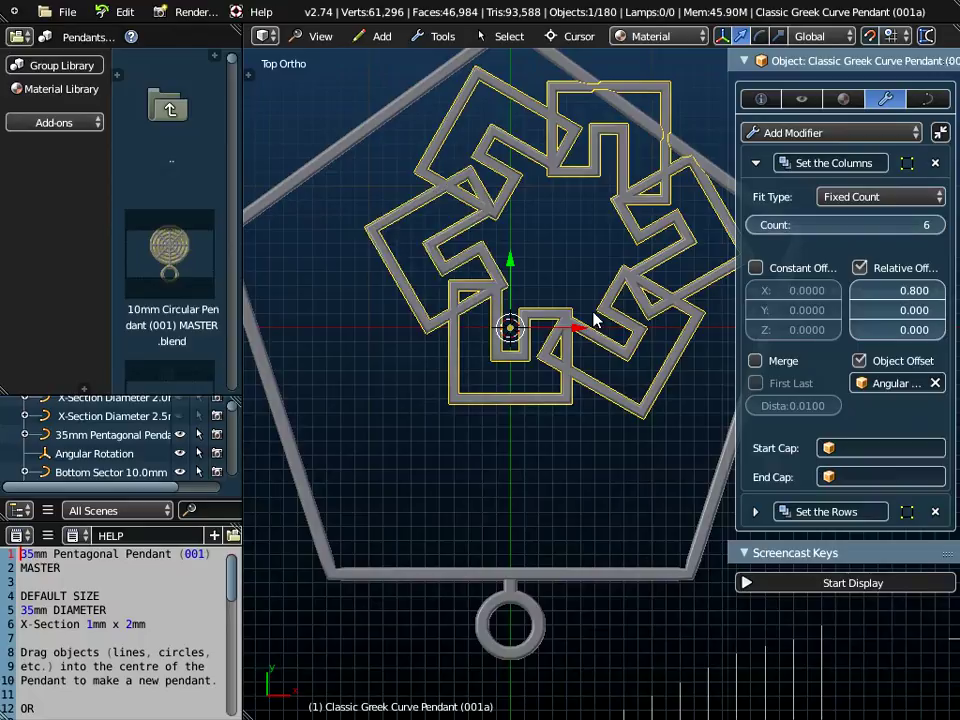
- Lower the Greek curve's column count to 1 and raise it back to 6
{"action": "scroll", "coordinate": [552, 316], "scroll_direction": "down", "scroll_amount": 2}
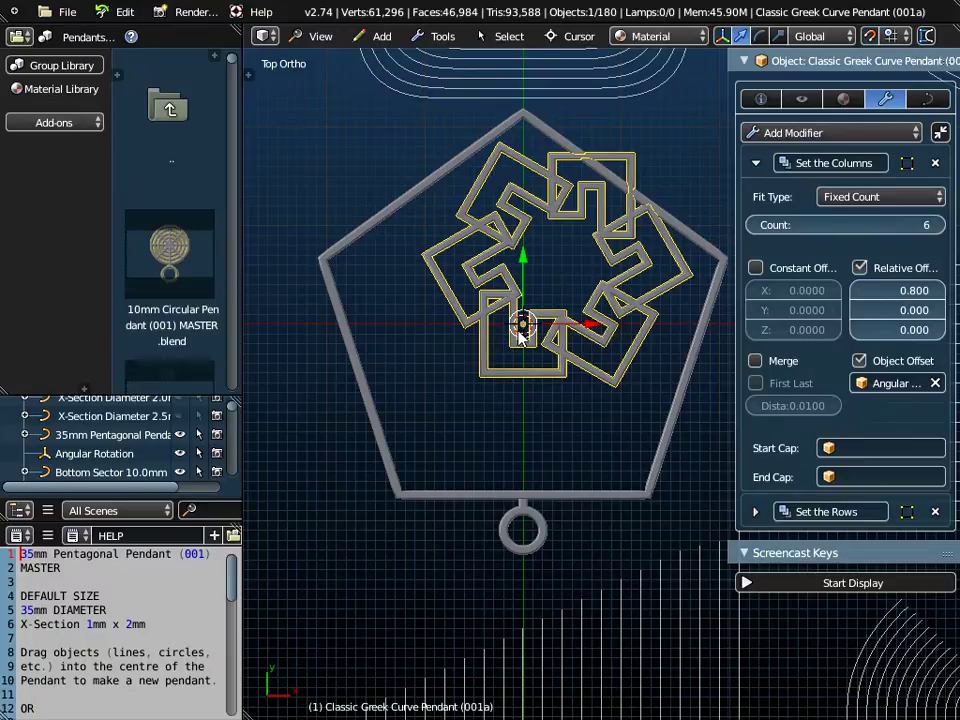
{"action": "left_click", "coordinate": [752, 226]}
{"action": "left_click", "coordinate": [752, 226]}
{"action": "left_click", "coordinate": [752, 226]}
{"action": "left_click", "coordinate": [752, 228]}
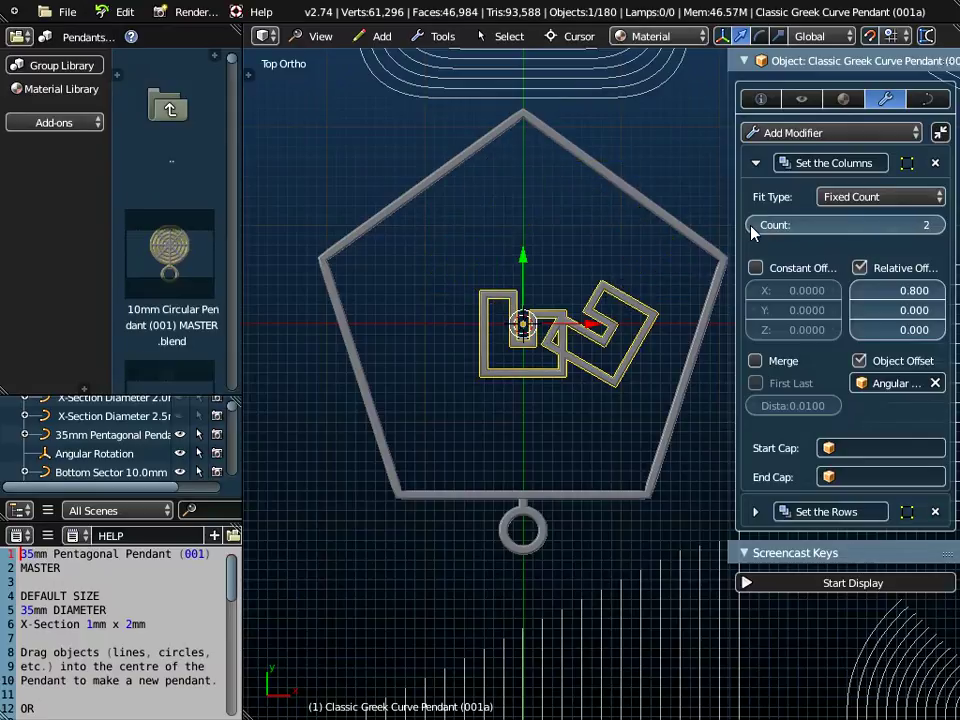
{"action": "left_click", "coordinate": [752, 228]}
{"action": "left_click_drag", "start_coordinate": [935, 225], "coordinate": [959, 225]}
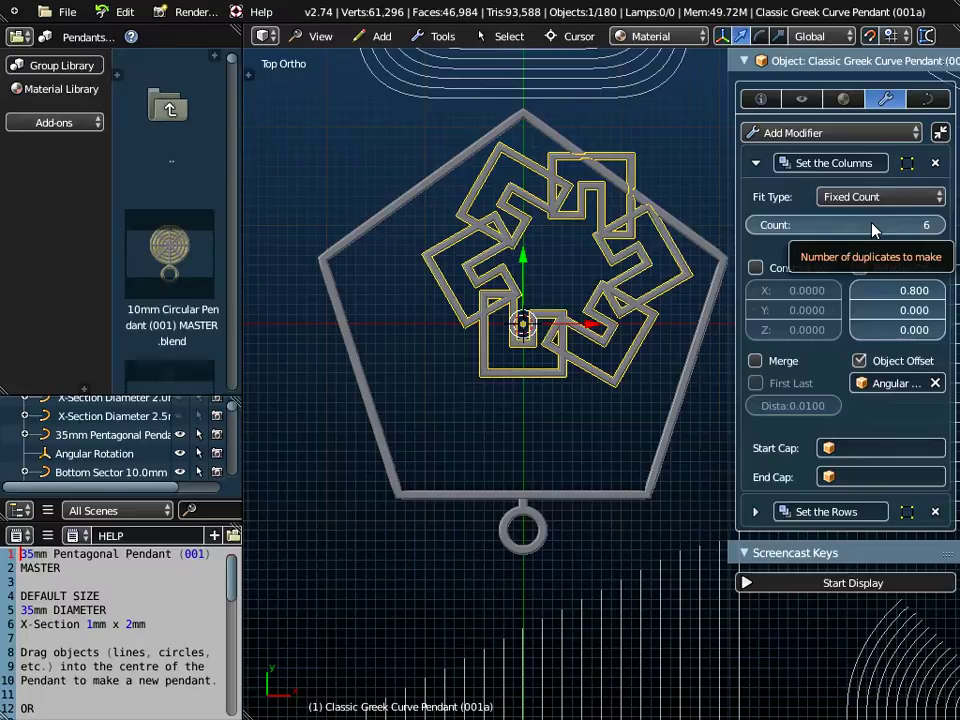
- Set the Greek curve's column count to 5
{"action": "left_click", "coordinate": [753, 226]}
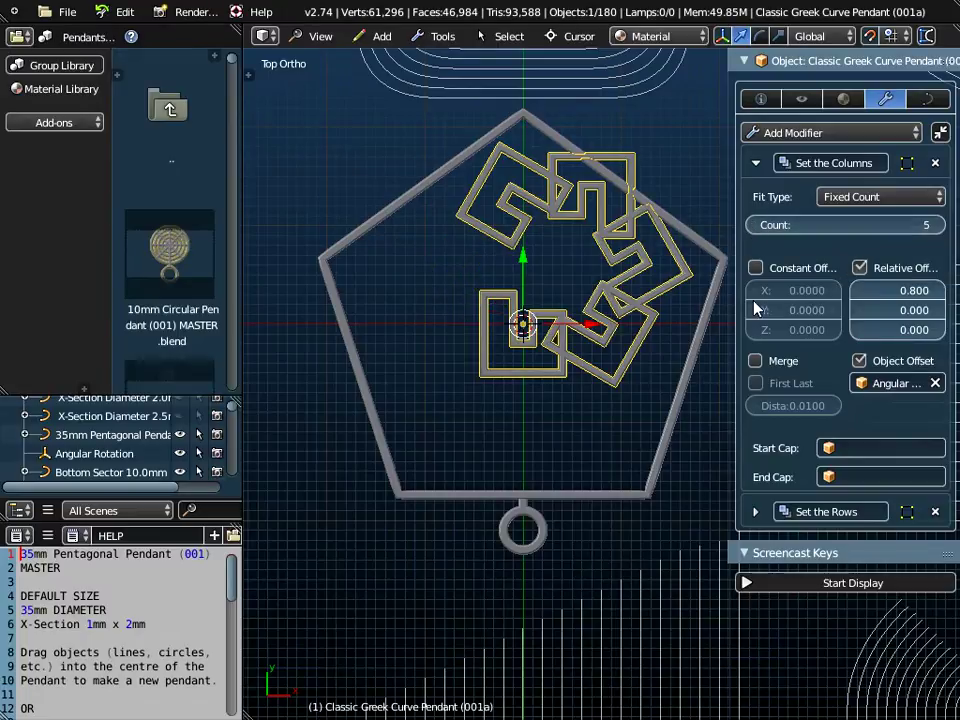
- Select the Angular Rotation empty in the scene outline and set its Z rotation to 72°
{"action": "left_click_drag", "start_coordinate": [737, 292], "coordinate": [648, 284]}
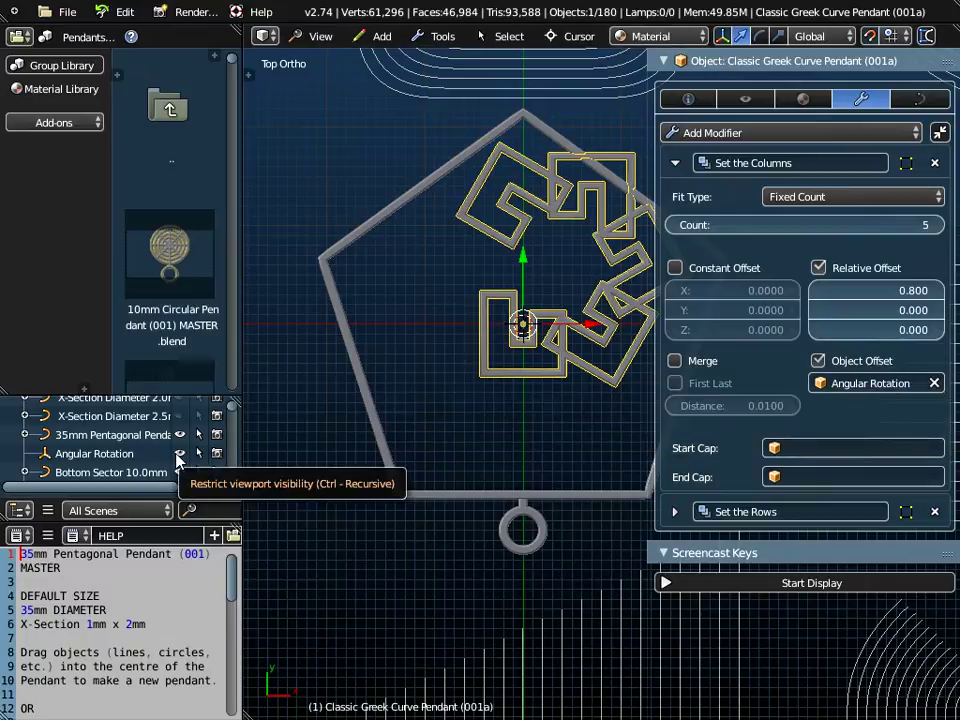
{"action": "left_click_drag", "start_coordinate": [113, 393], "coordinate": [113, 257]}
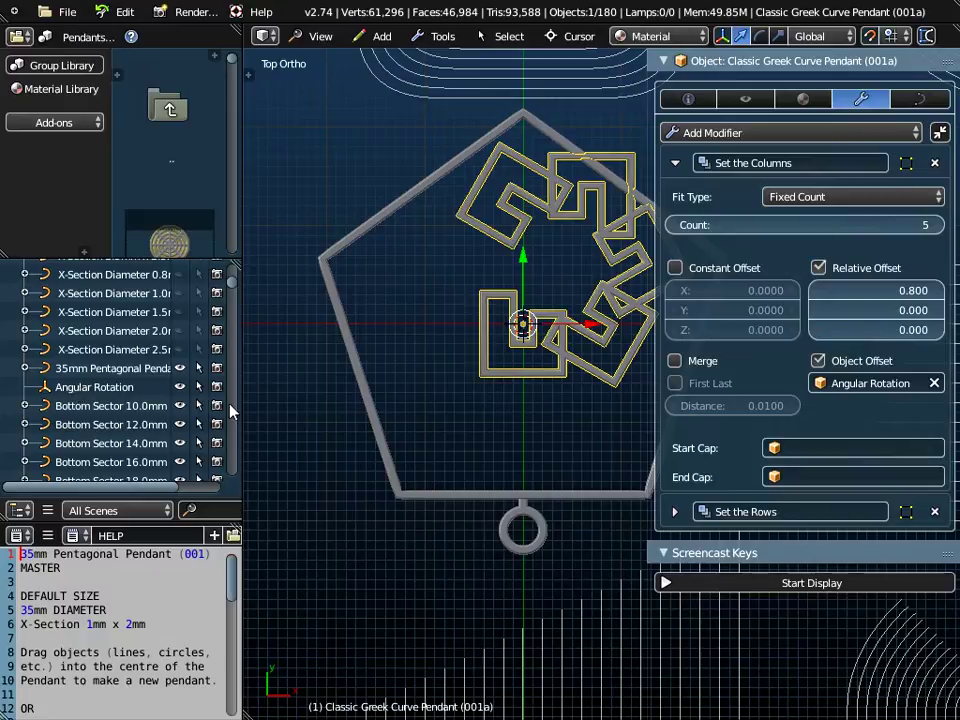
{"action": "left_click", "coordinate": [71, 387]}
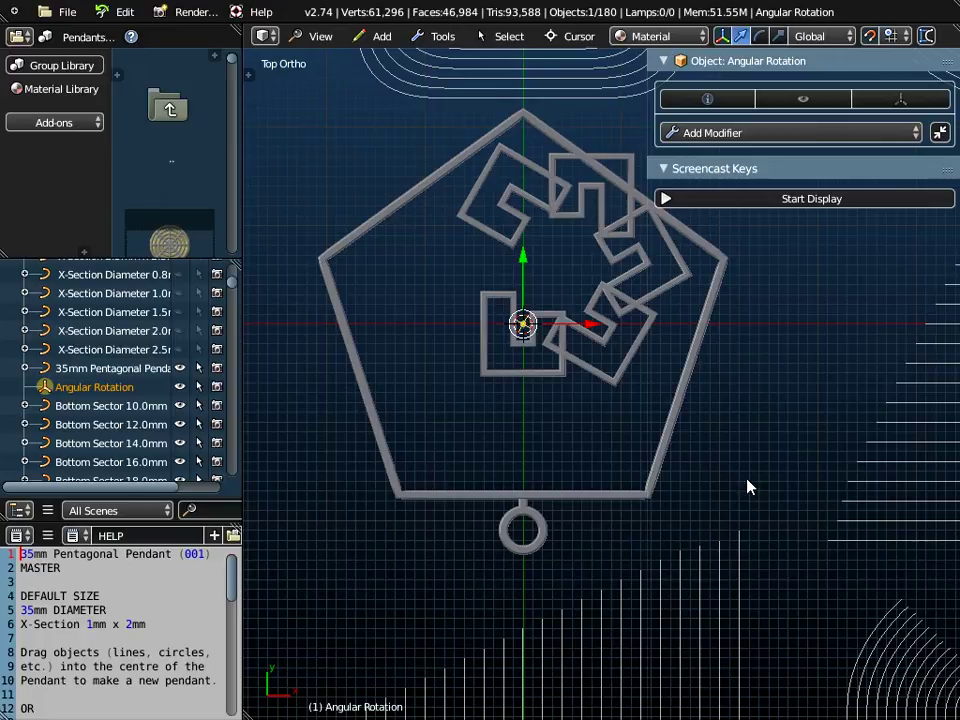
{"action": "left_click", "coordinate": [690, 99]}
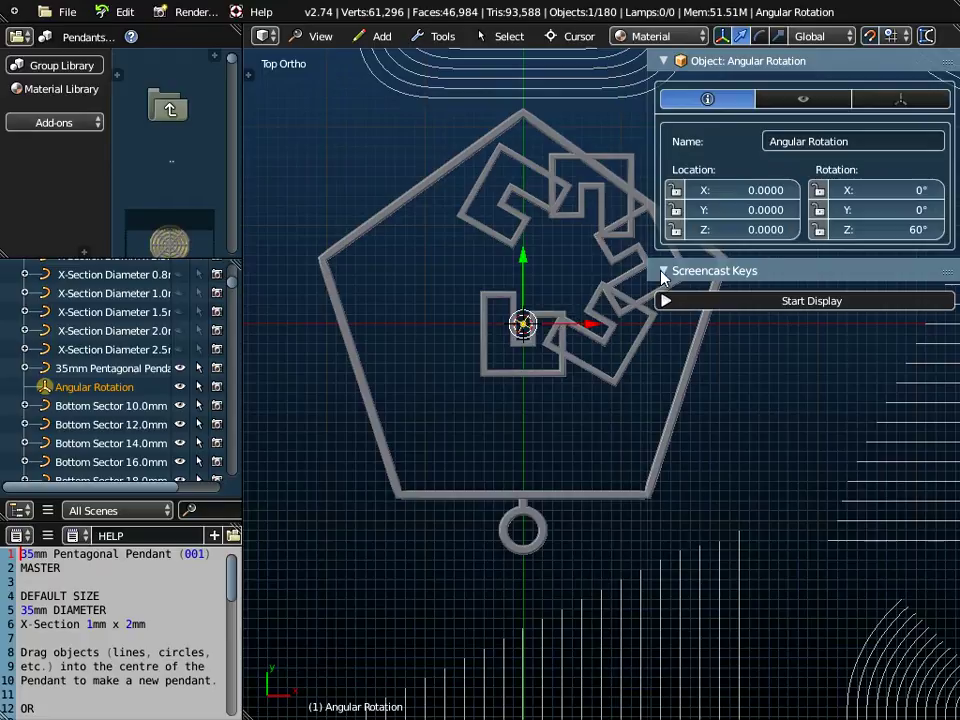
{"action": "left_click", "coordinate": [878, 229]}
{"action": "type", "text": "72"}
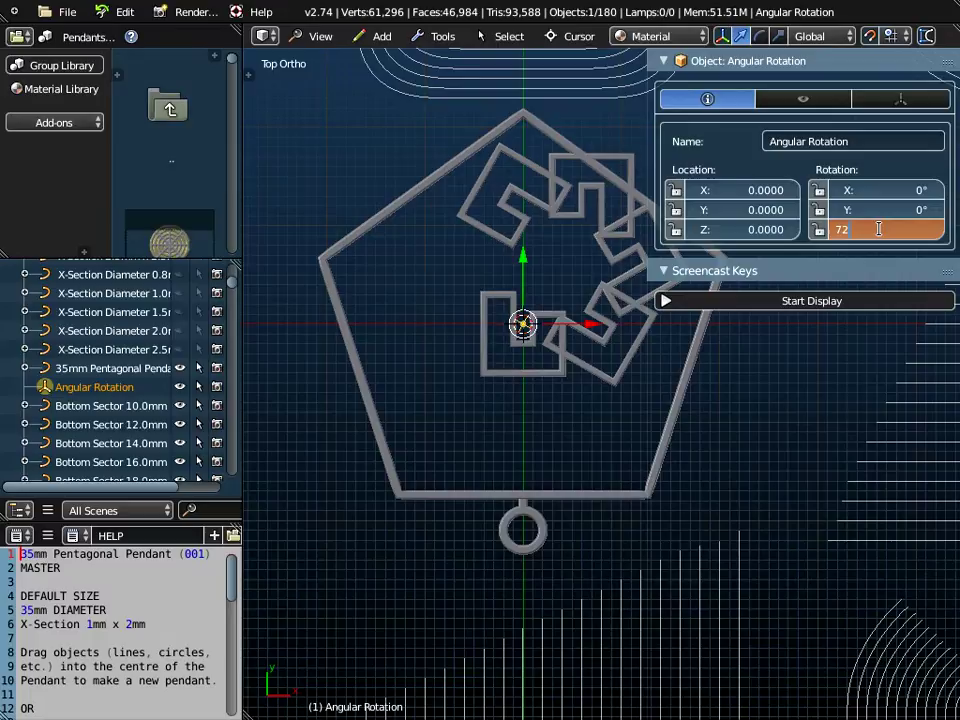
{"action": "key", "text": "Return"}
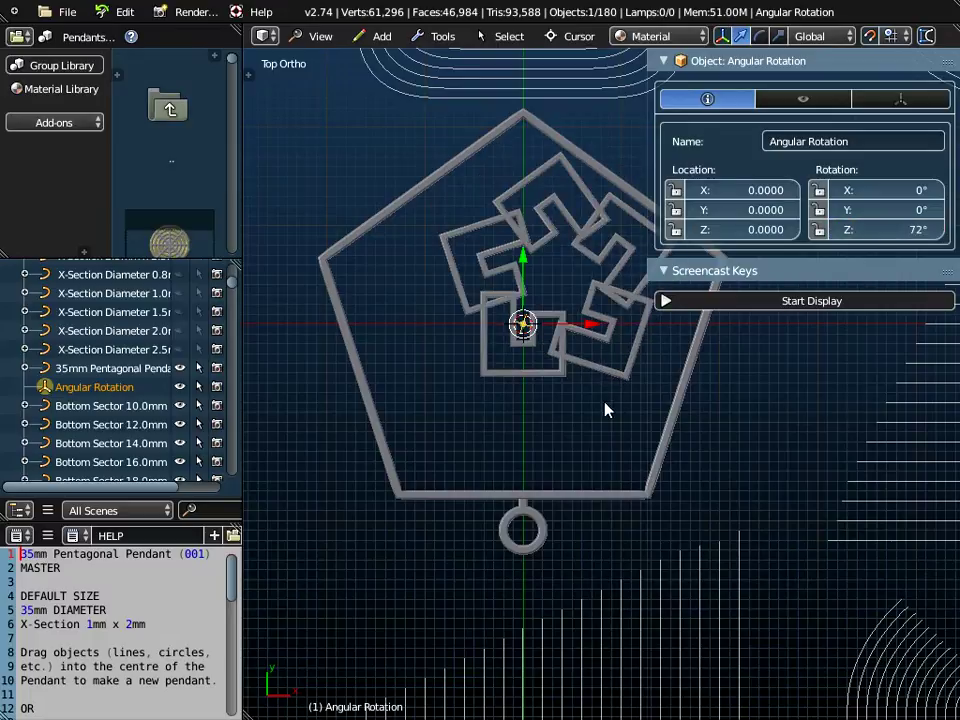
- Select the Greek curve ring inside the pentagon and raise its Set the Columns array count to 7
{"action": "right_click", "coordinate": [506, 378]}
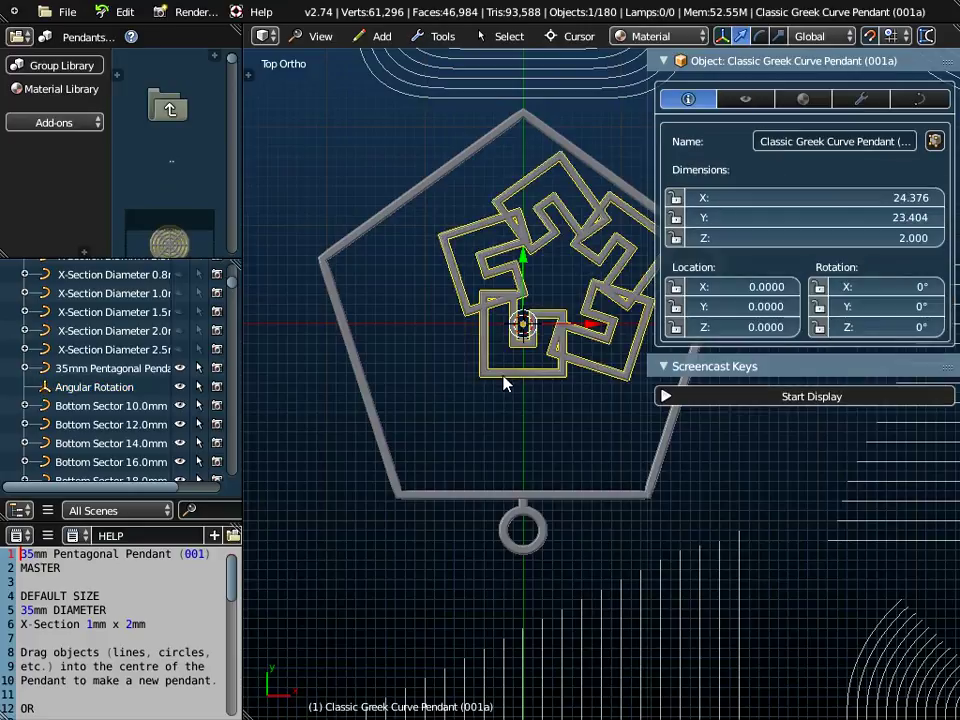
{"action": "scroll", "coordinate": [621, 321], "scroll_direction": "up", "scroll_amount": 3}
{"action": "scroll", "coordinate": [605, 327], "scroll_direction": "down", "scroll_amount": 1}
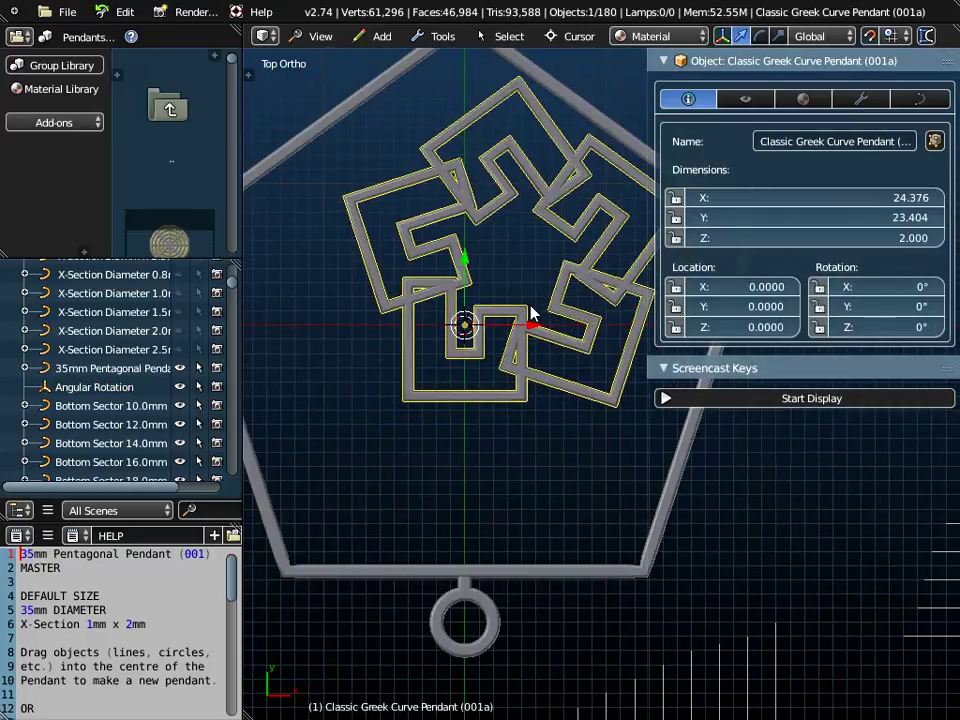
{"action": "left_click", "coordinate": [914, 99]}
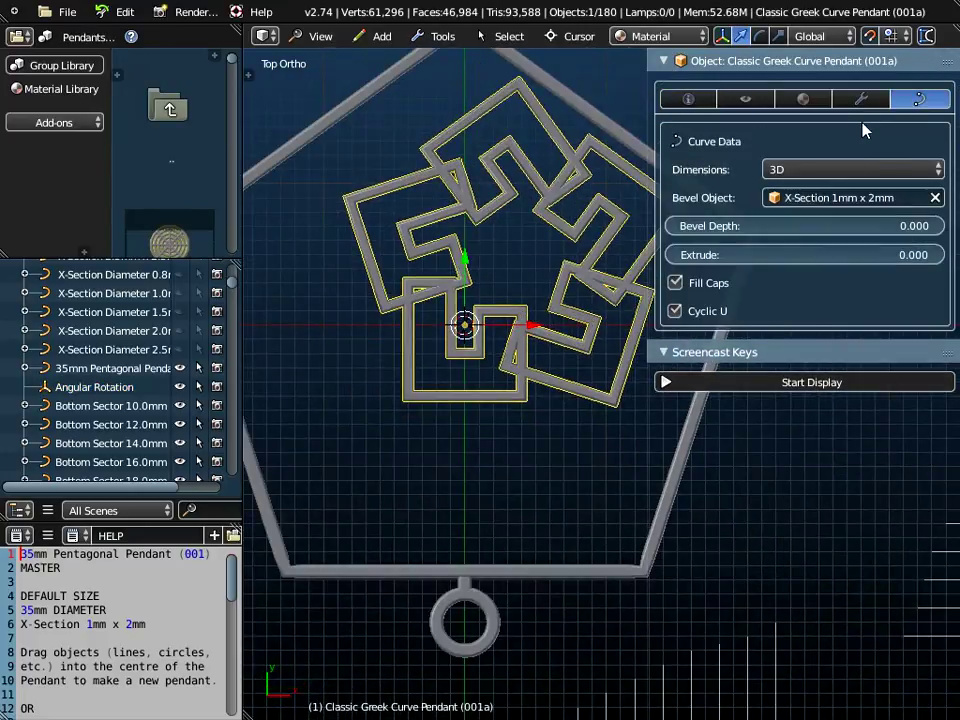
{"action": "left_click", "coordinate": [864, 100]}
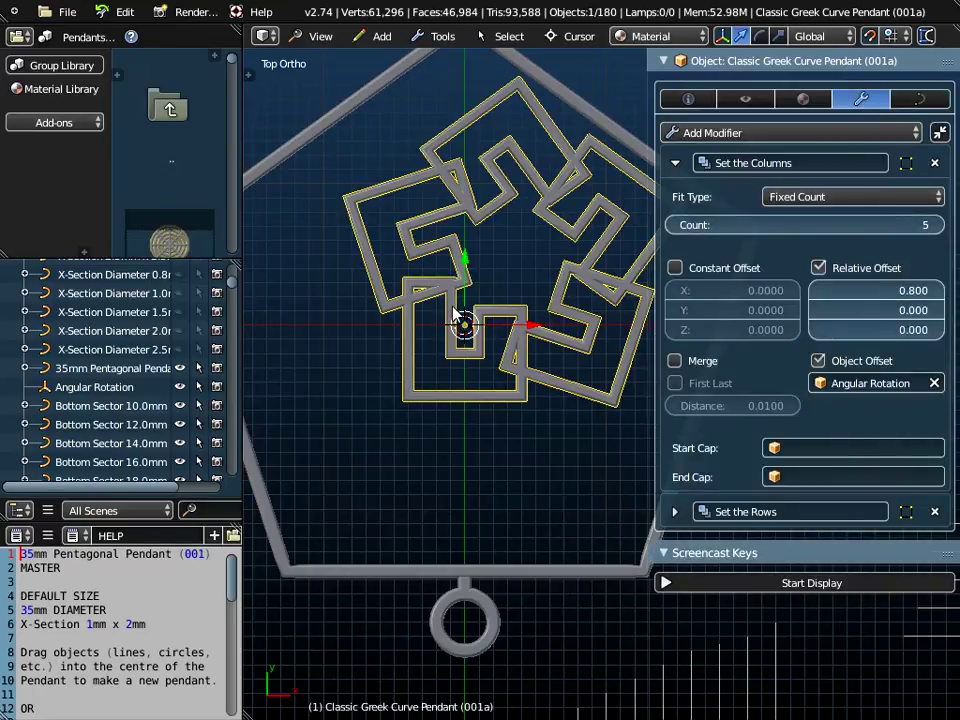
{"action": "scroll", "coordinate": [455, 316], "scroll_direction": "down", "scroll_amount": 3}
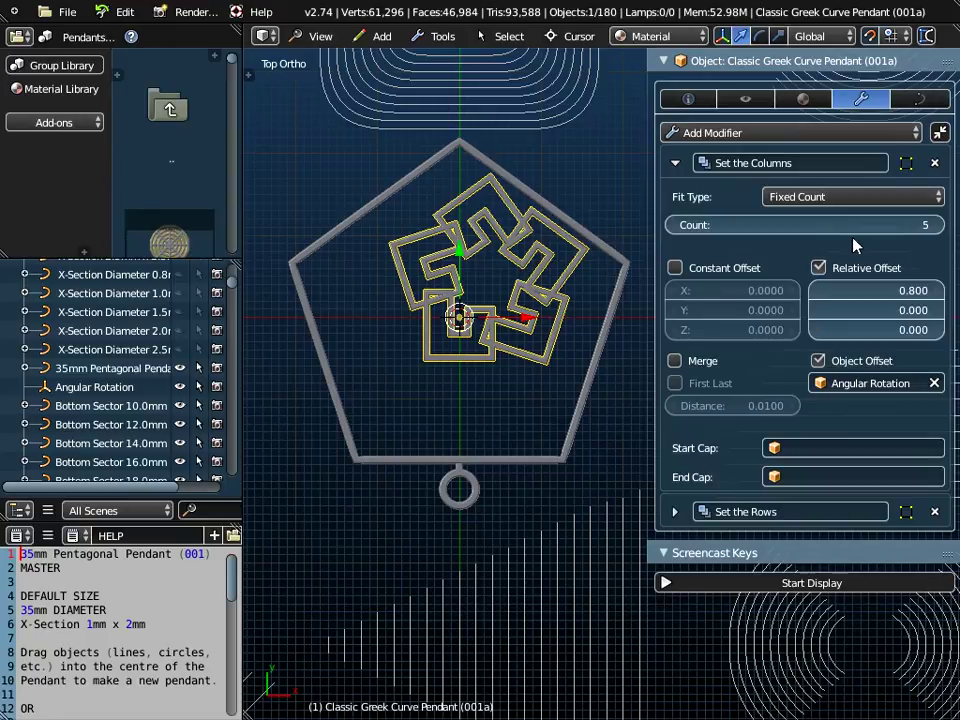
{"action": "scroll", "coordinate": [458, 280], "scroll_direction": "up", "scroll_amount": 3}
{"action": "scroll", "coordinate": [458, 287], "scroll_direction": "up", "scroll_amount": 2}
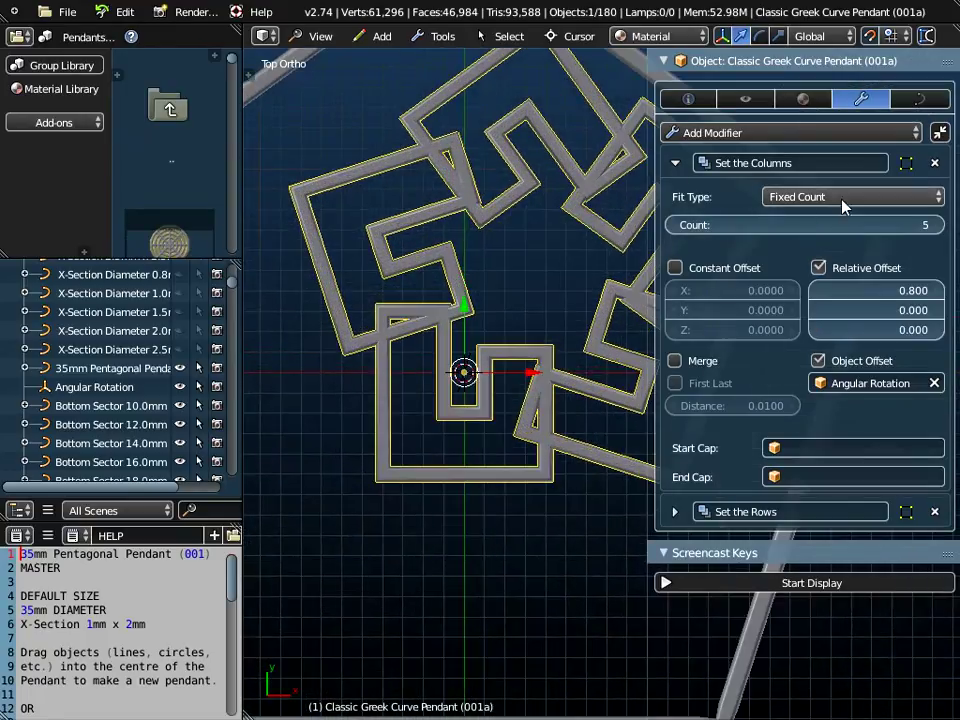
{"action": "left_click", "coordinate": [936, 227]}
{"action": "left_click", "coordinate": [936, 226]}
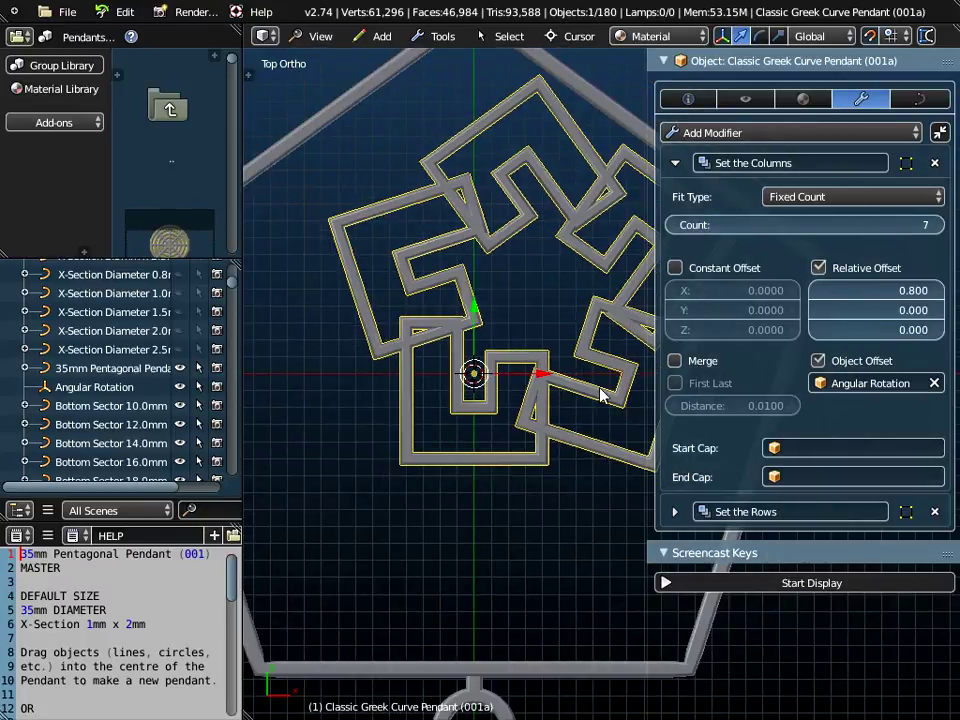
- Lower the Greek curve's column count to 4 and raise it back to 5
{"action": "left_click", "coordinate": [675, 225]}
{"action": "left_click", "coordinate": [675, 225]}
{"action": "left_click", "coordinate": [675, 225]}
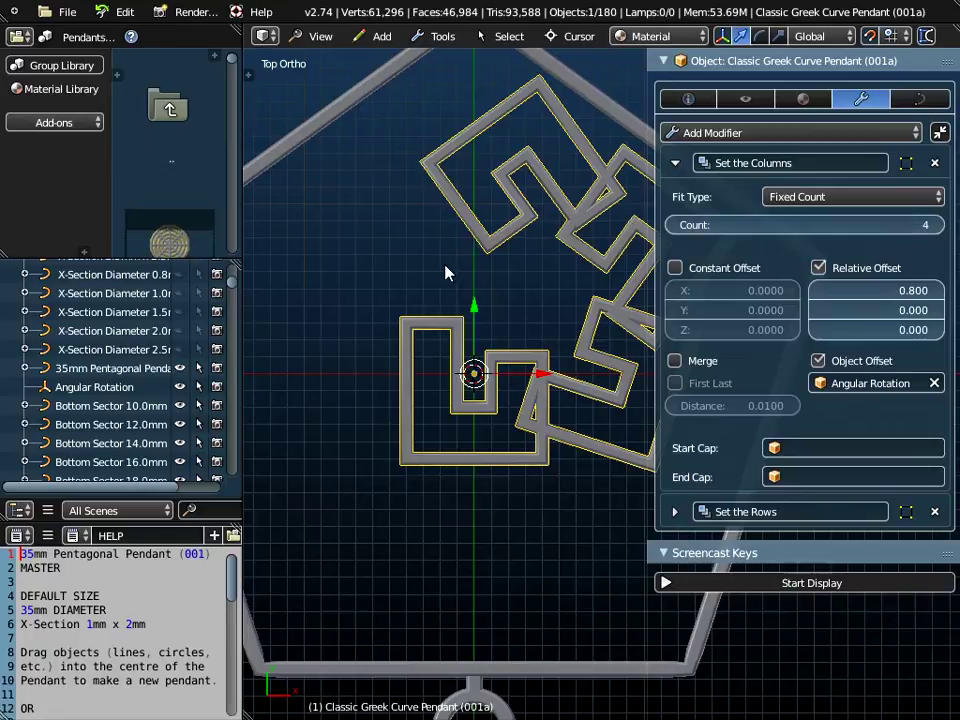
{"action": "left_click", "coordinate": [935, 225]}
{"action": "scroll", "coordinate": [500, 366], "scroll_direction": "down", "scroll_amount": 4}
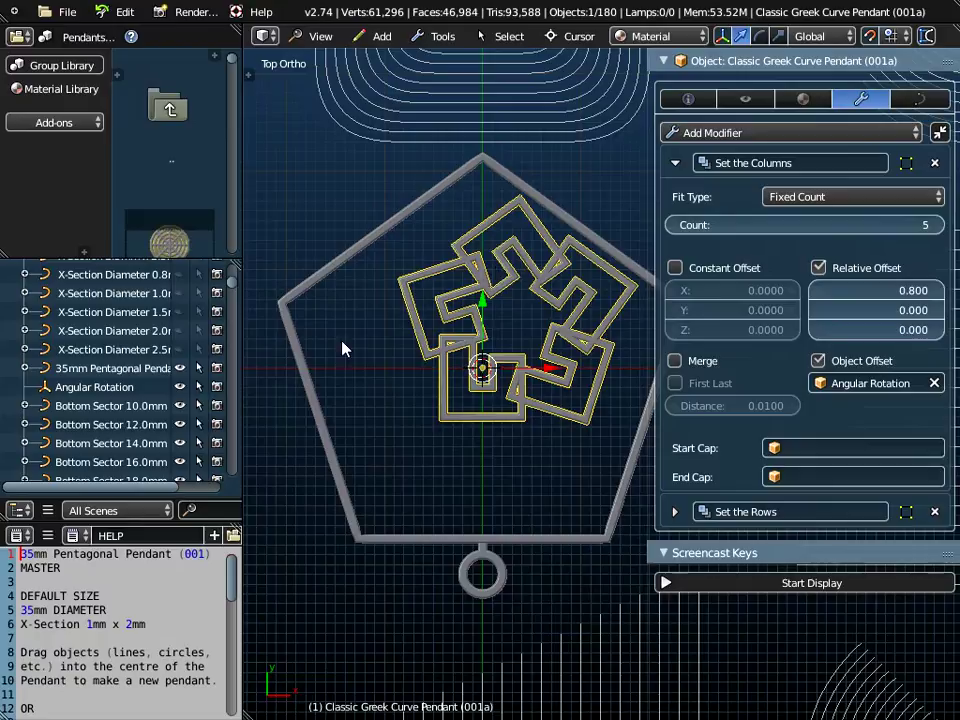
- Select the Angular Rotation empty and set its Z rotation to 36°
{"action": "left_click", "coordinate": [91, 387]}
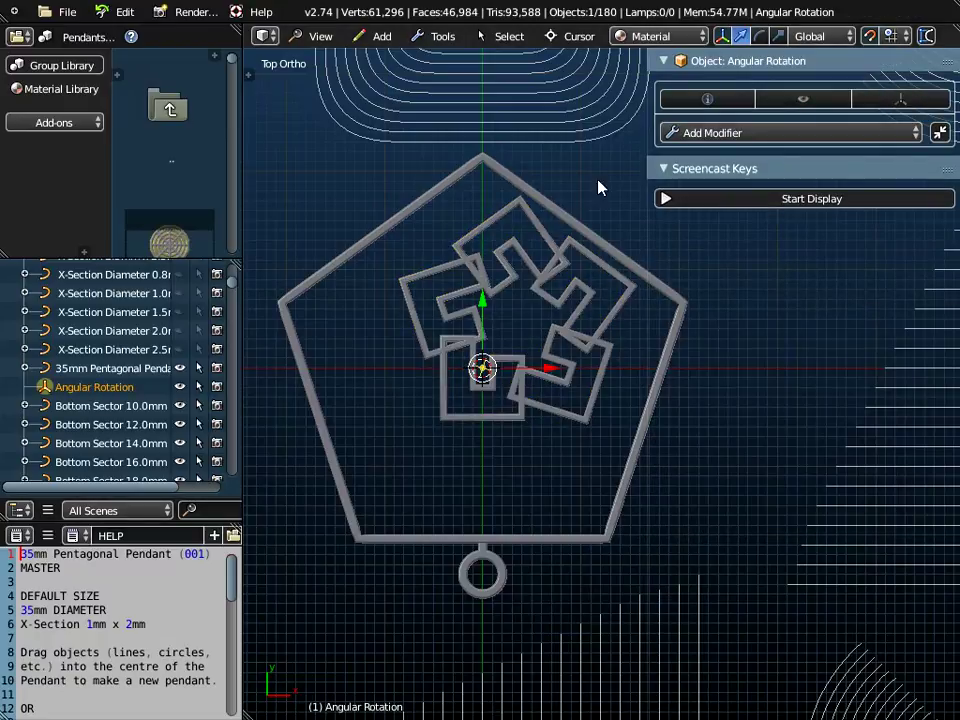
{"action": "left_click", "coordinate": [699, 101]}
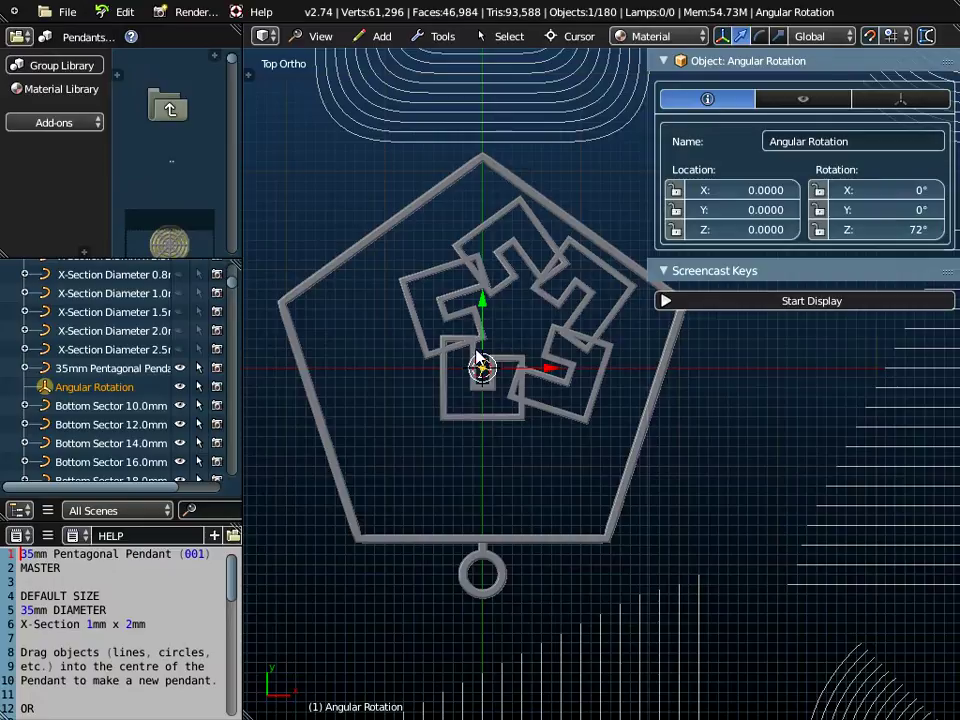
{"action": "left_click", "coordinate": [882, 228]}
{"action": "type", "text": "36"}
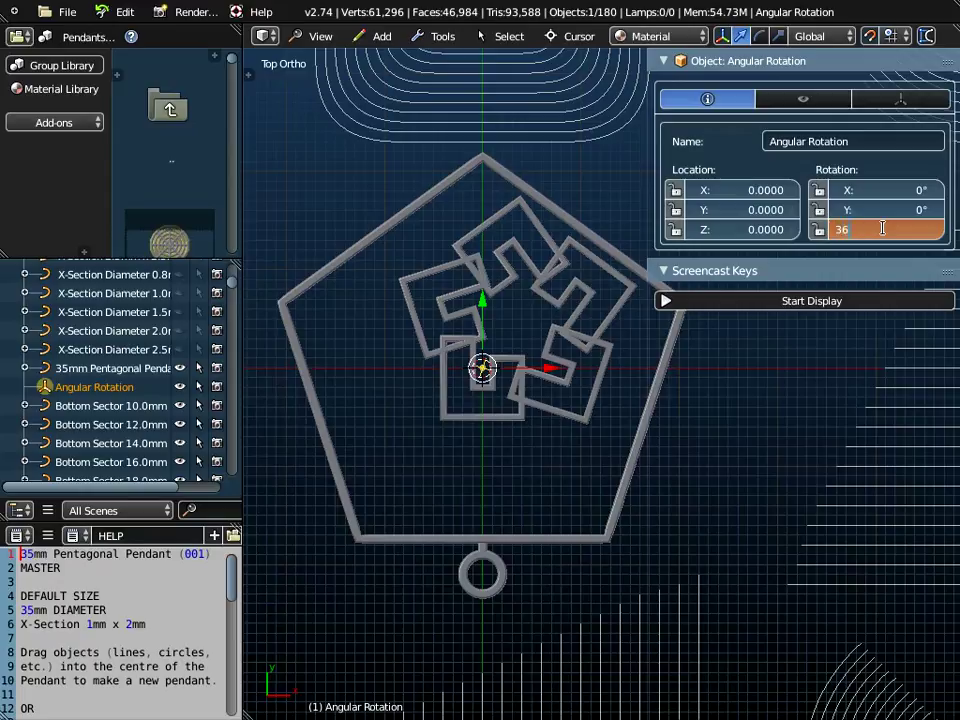
{"action": "key", "text": "Return"}
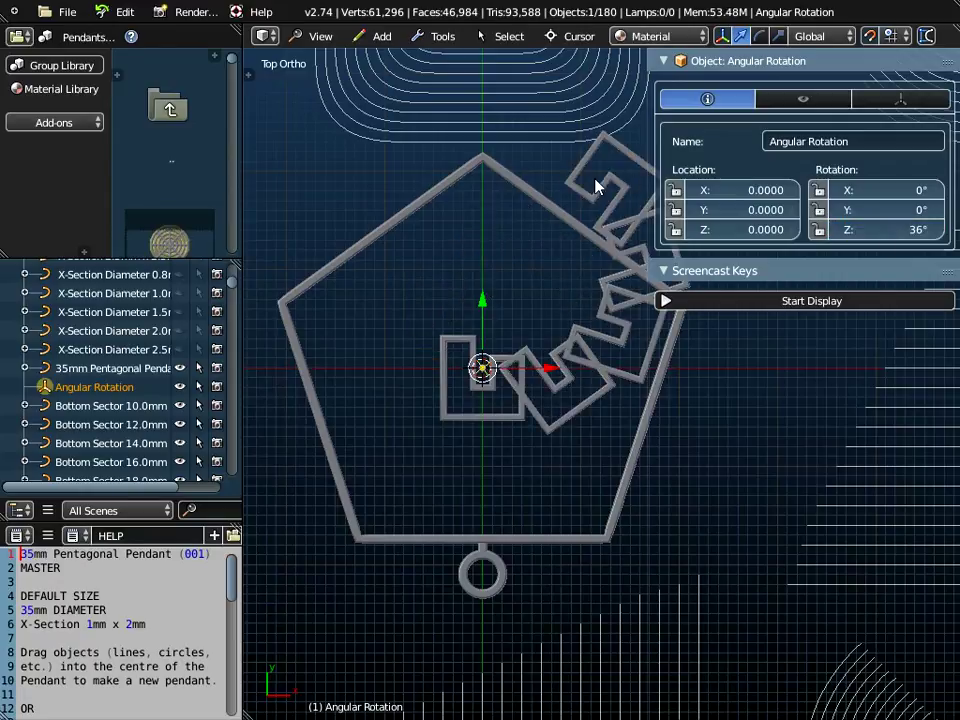
- Select the Greek curve again and increase its Set the Columns array count to 10 to close the ring
{"action": "scroll", "coordinate": [593, 214], "scroll_direction": "down", "scroll_amount": 2}
{"action": "scroll", "coordinate": [621, 225], "scroll_direction": "up", "scroll_amount": 2}
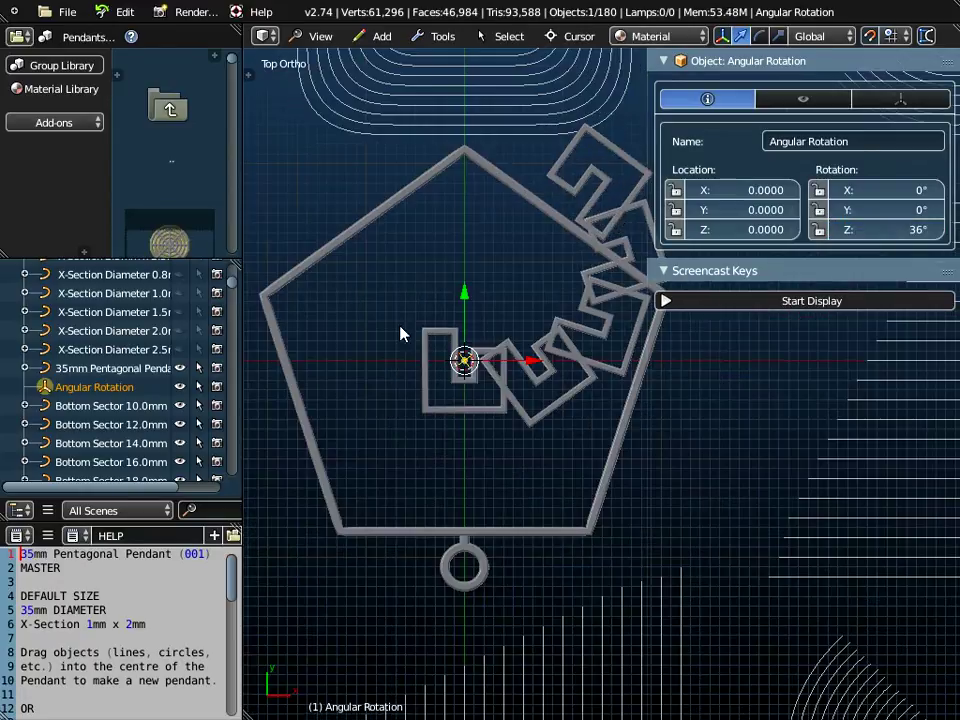
{"action": "right_click", "coordinate": [439, 410]}
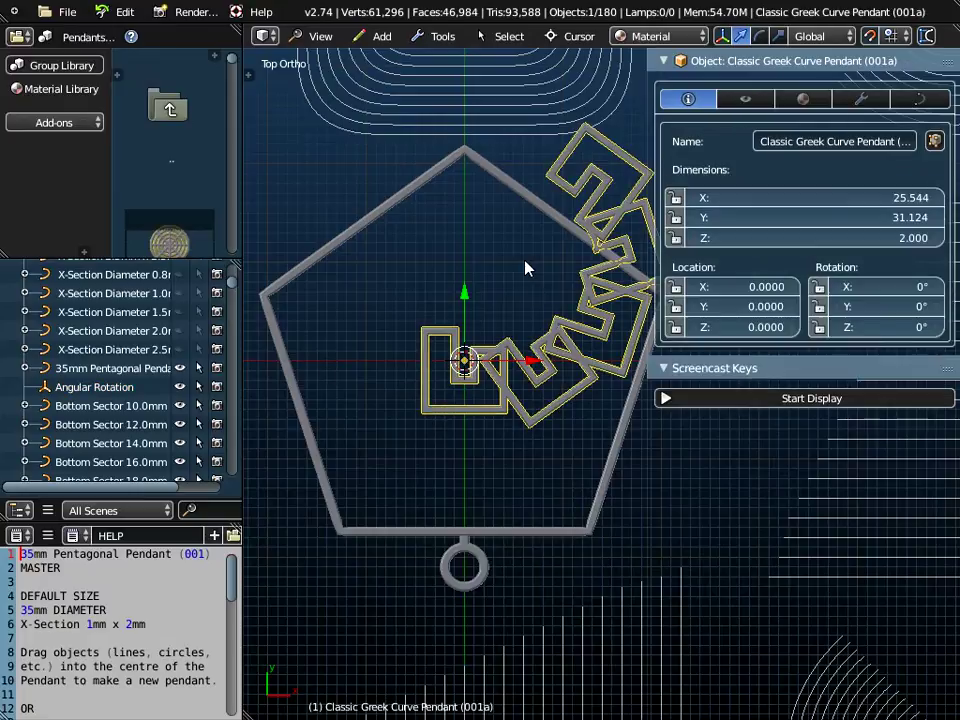
{"action": "middle_click_drag", "start_coordinate": [527, 268], "coordinate": [490, 383], "text": "shift"}
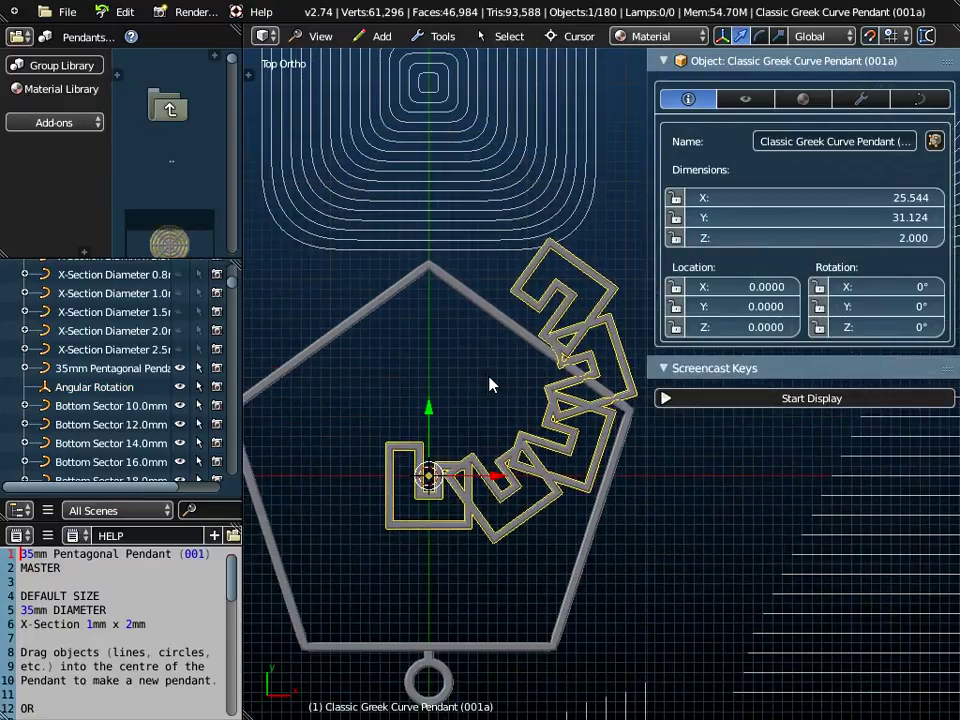
{"action": "left_click", "coordinate": [864, 100]}
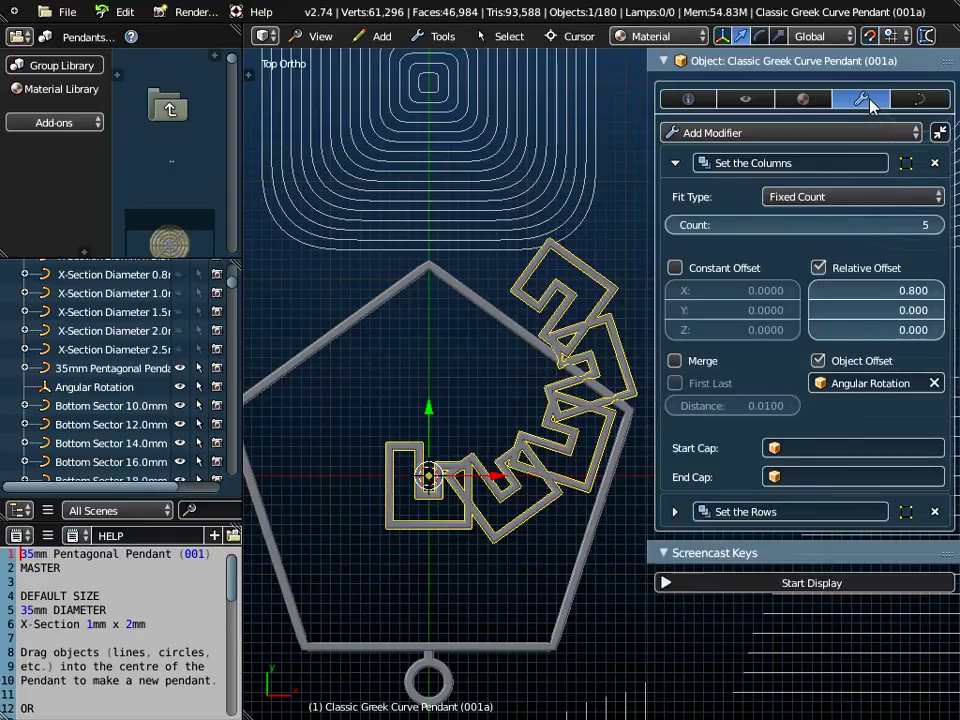
{"action": "left_click", "coordinate": [939, 225]}
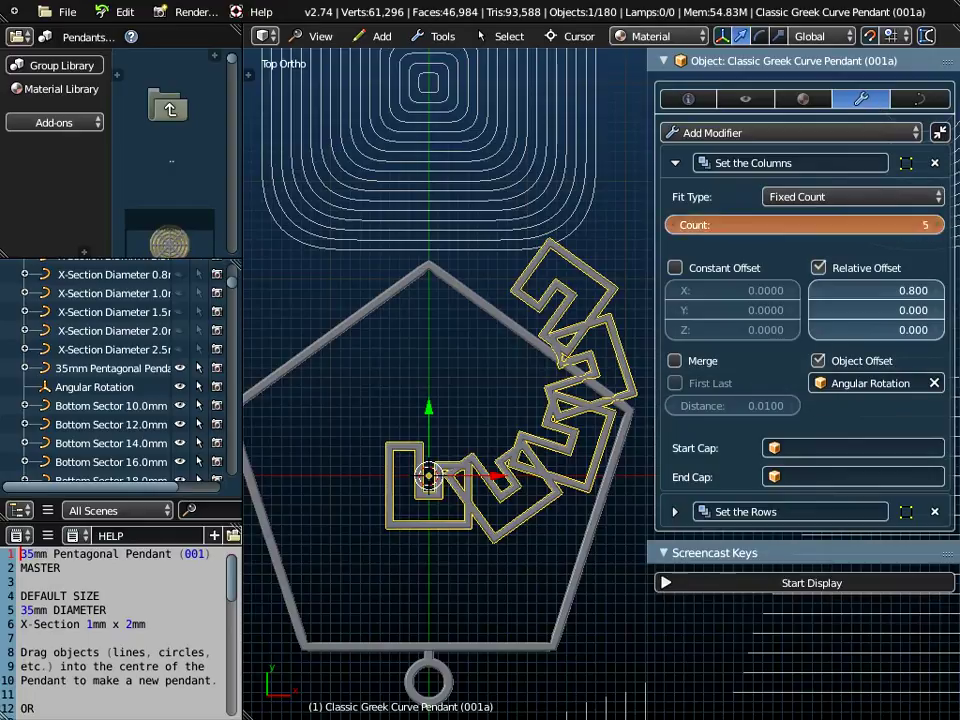
{"action": "left_click", "coordinate": [939, 225]}
{"action": "left_click", "coordinate": [939, 225]}
{"action": "left_click", "coordinate": [939, 225]}
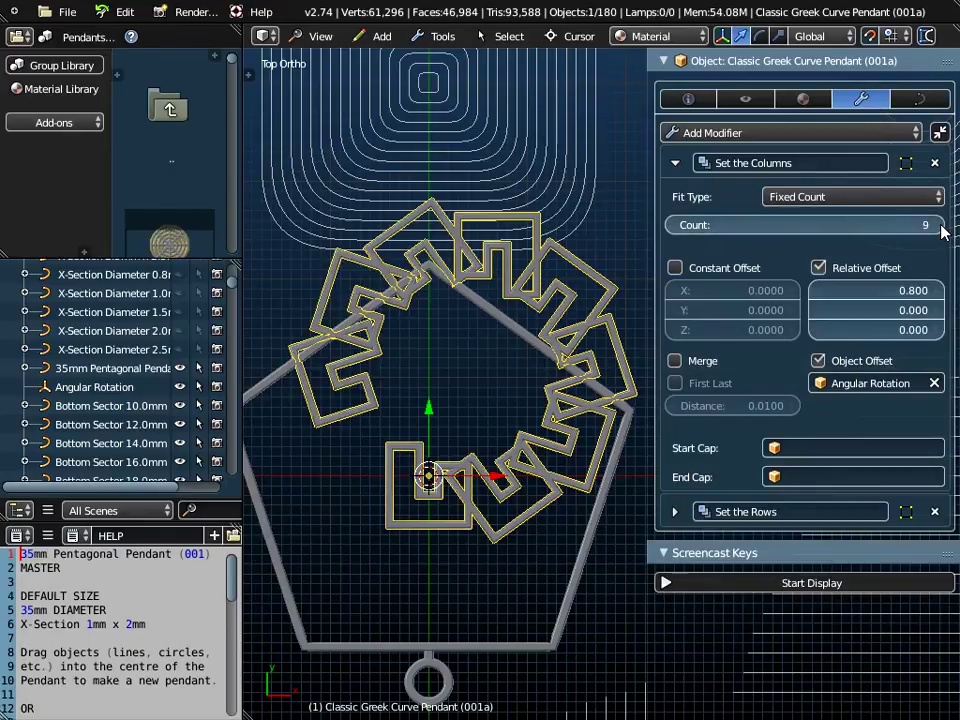
{"action": "left_click", "coordinate": [939, 225]}
{"action": "scroll", "coordinate": [450, 455], "scroll_direction": "up", "scroll_amount": 2}
{"action": "scroll", "coordinate": [455, 455], "scroll_direction": "down", "scroll_amount": 2}
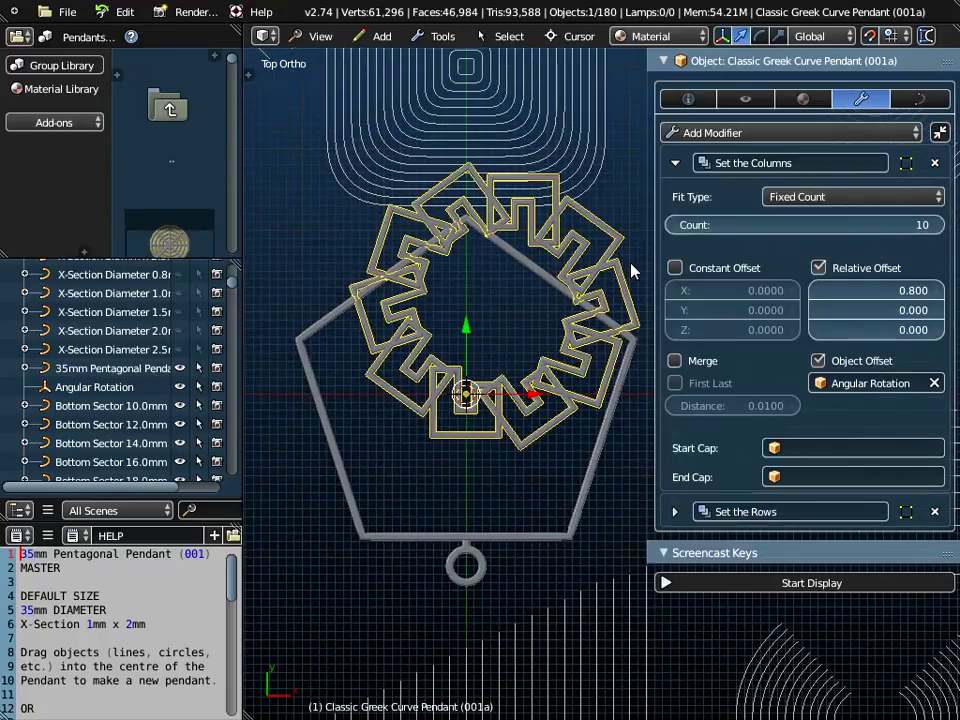
- Move the 35mm pentagonal frame in positive Y and slightly in positive X so it surrounds the ring of Greek curves
{"action": "left_click_drag", "start_coordinate": [649, 262], "coordinate": [708, 262]}
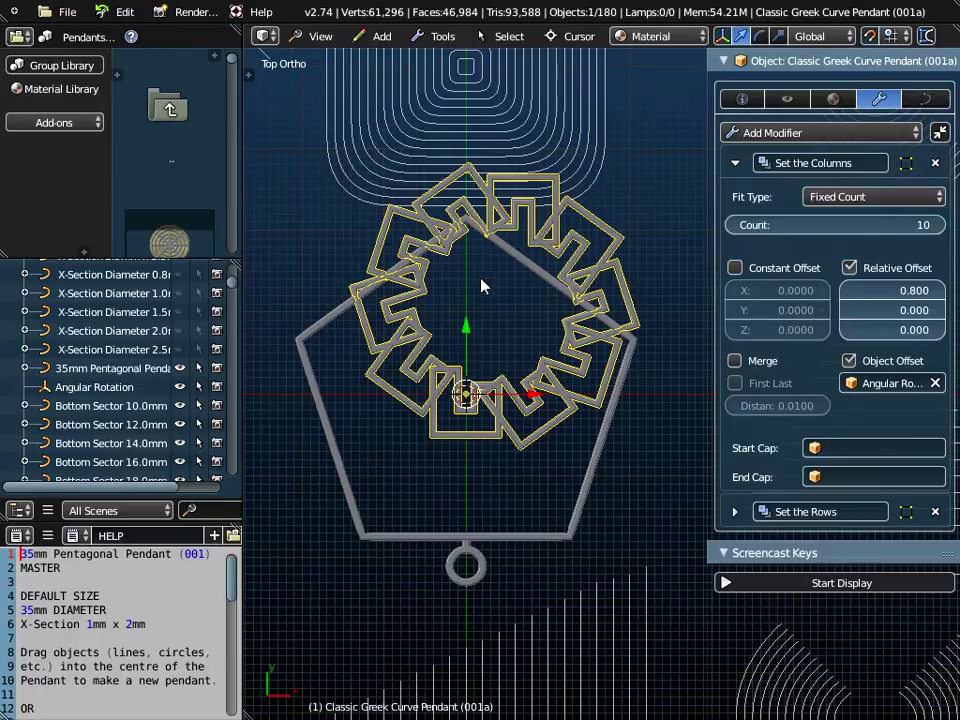
{"action": "right_click", "coordinate": [510, 541]}
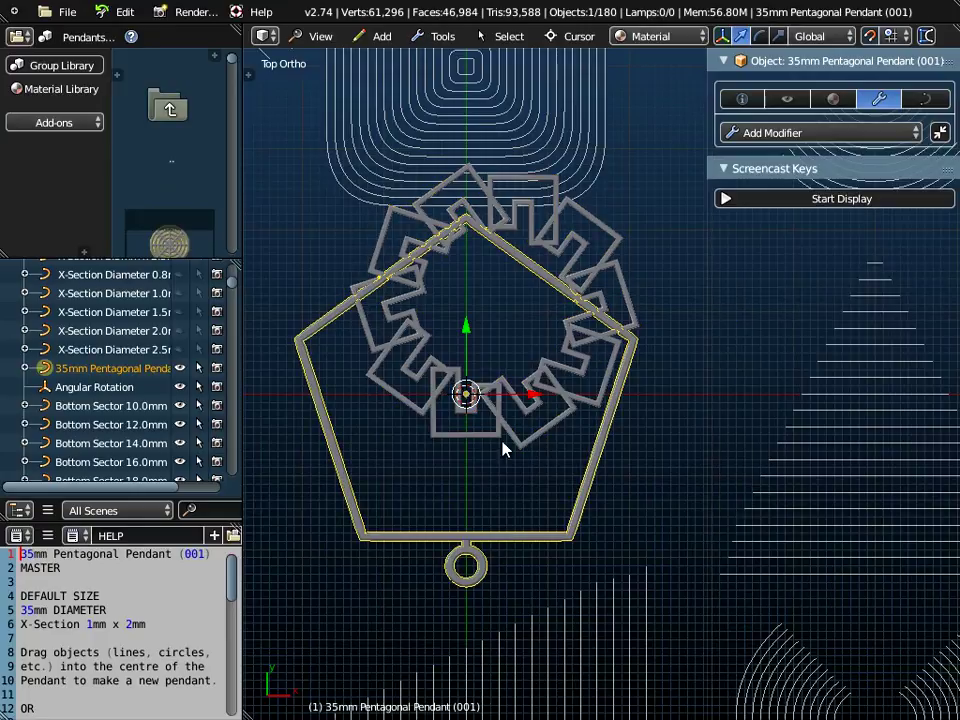
{"action": "key", "text": "g"}
{"action": "key", "text": "y"}
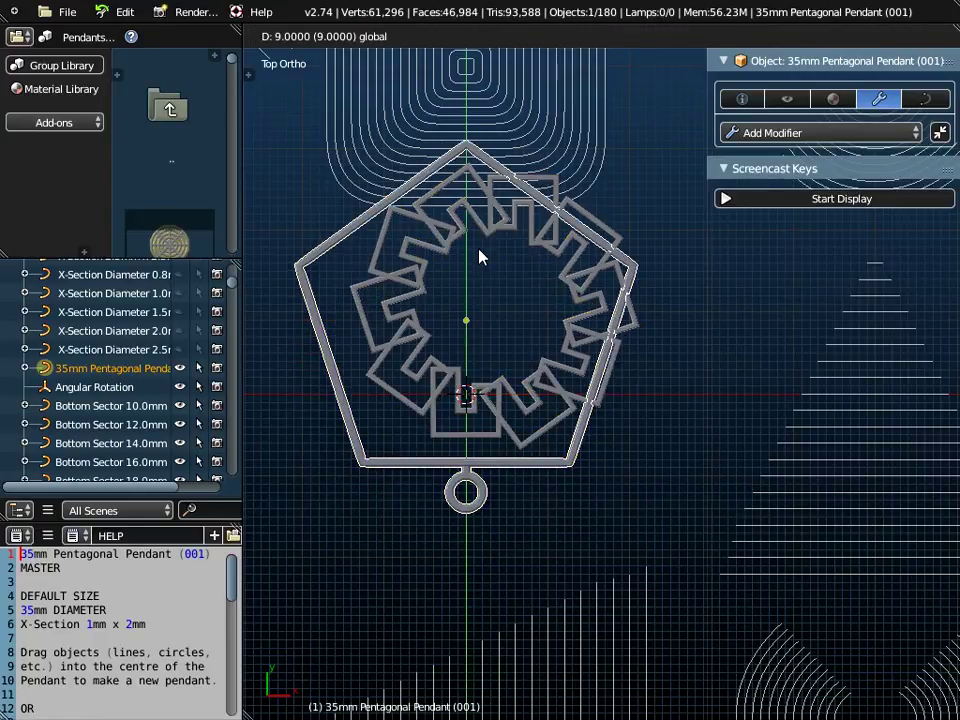
{"action": "left_click", "coordinate": [480, 258]}
{"action": "left_click_drag", "start_coordinate": [538, 315], "coordinate": [566, 316]}
{"action": "scroll", "coordinate": [551, 316], "scroll_direction": "up", "scroll_amount": 2}
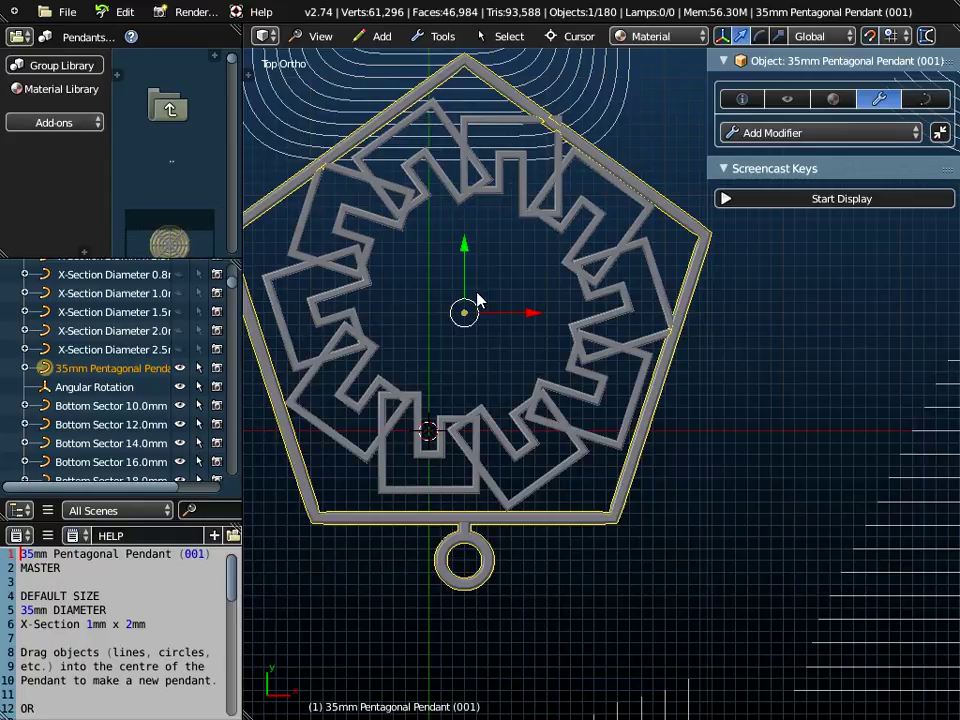
{"action": "scroll", "coordinate": [478, 300], "scroll_direction": "down", "scroll_amount": 1}
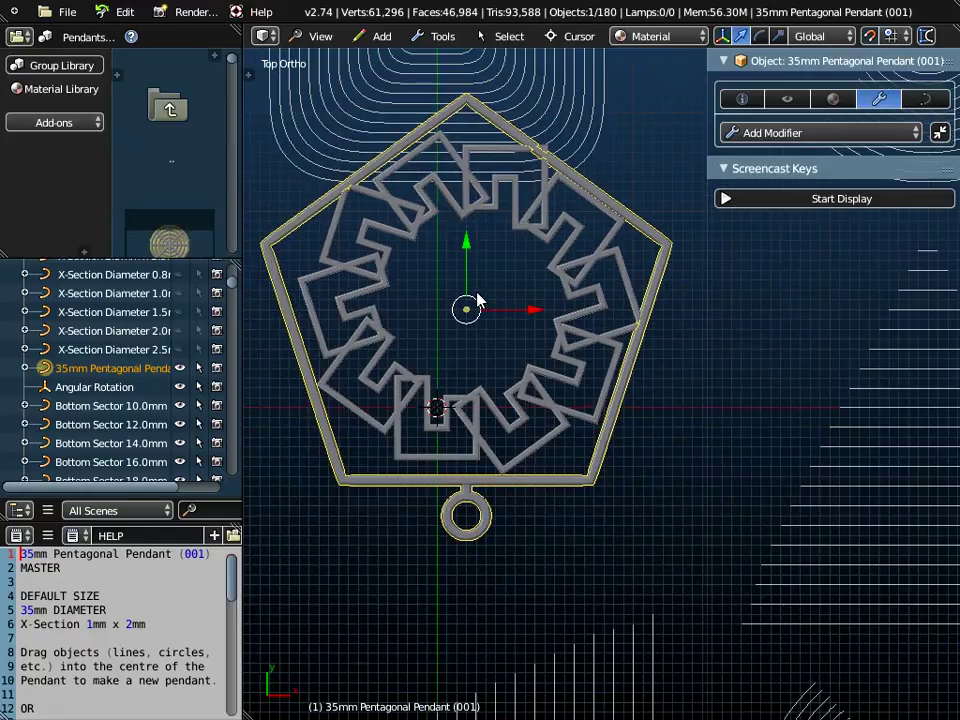
- Turn on the Screencast Keys display, collapse its settings, and scale the Greek curve up by a factor of about 1.058
{"action": "right_click", "coordinate": [450, 463]}
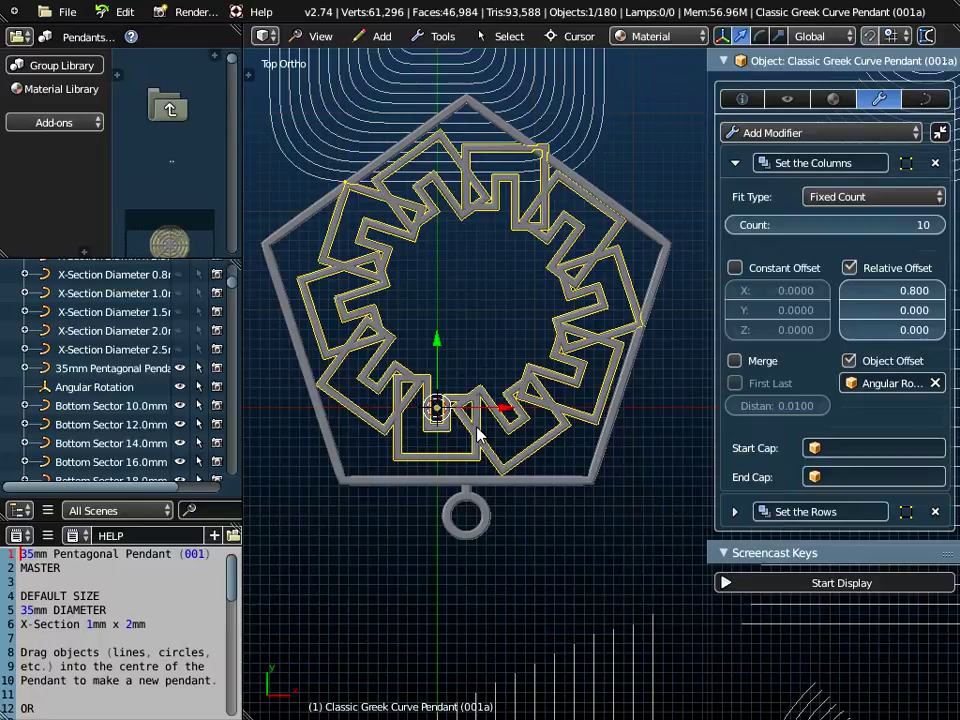
{"action": "left_click", "coordinate": [808, 582]}
{"action": "left_click", "coordinate": [800, 556]}
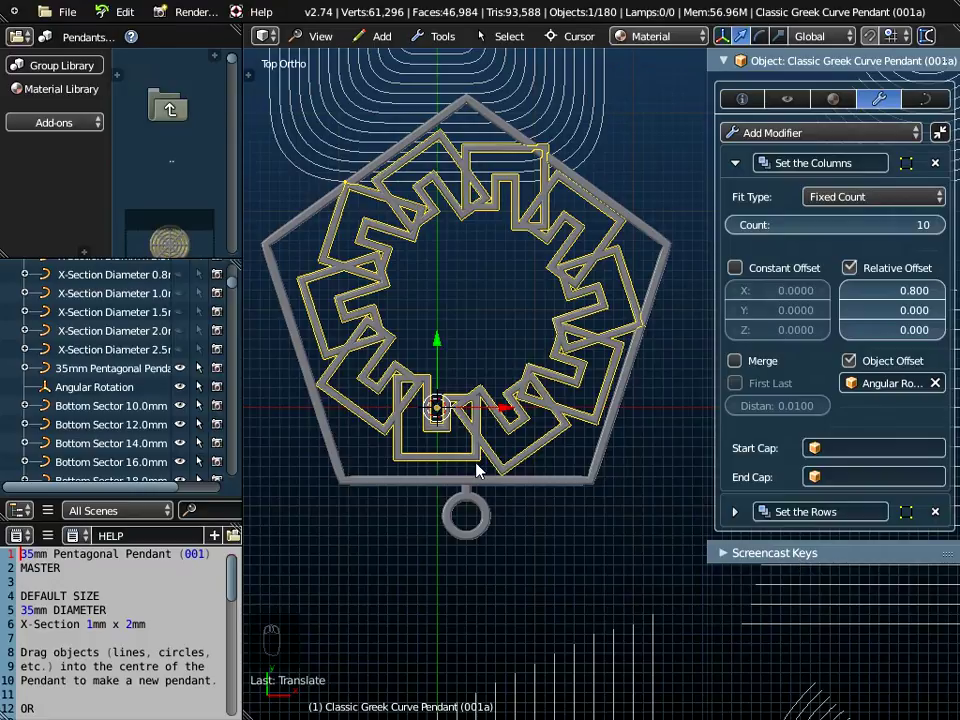
{"action": "key", "text": "s"}
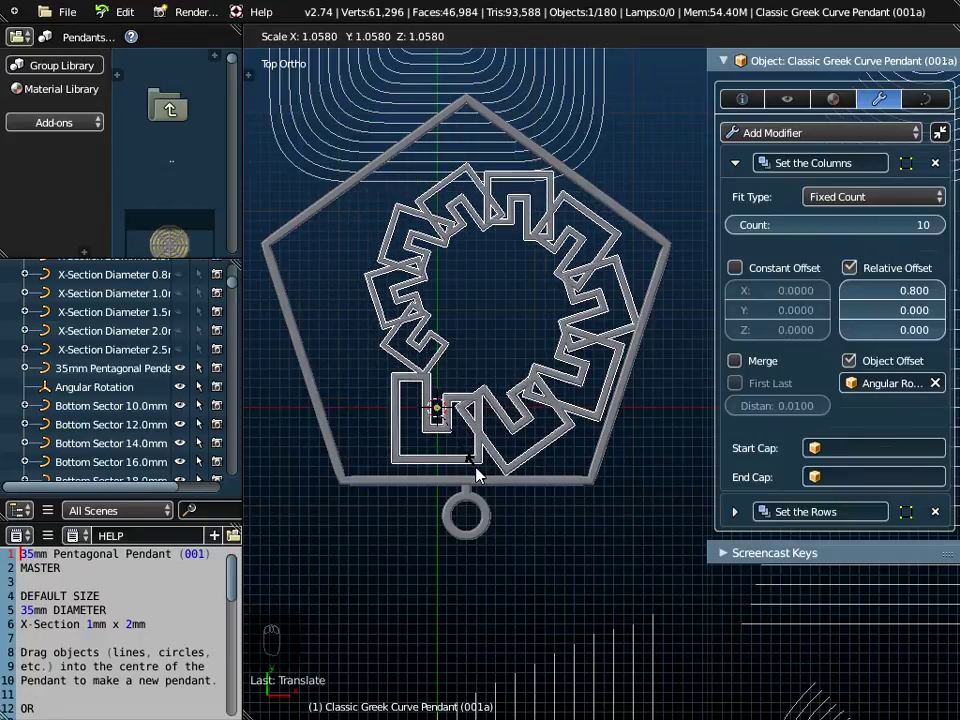
{"action": "left_click", "coordinate": [476, 476]}
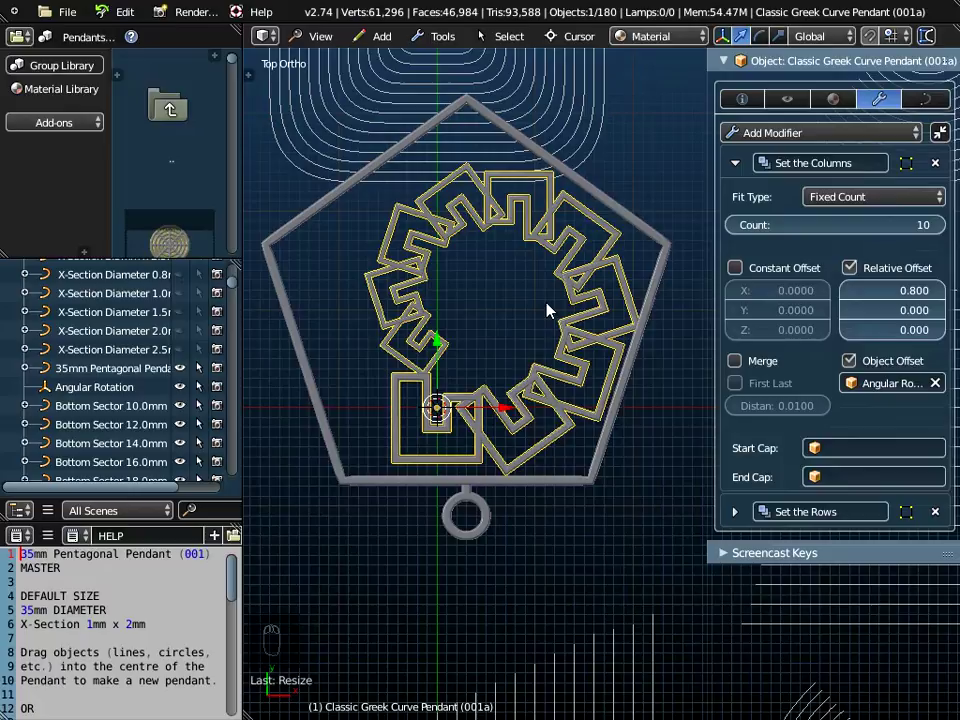
- Apply the scale transform to the Classic Greek curve and check how its ring sits within the pentagonal frame
{"action": "key", "text": "ctrl+a"}
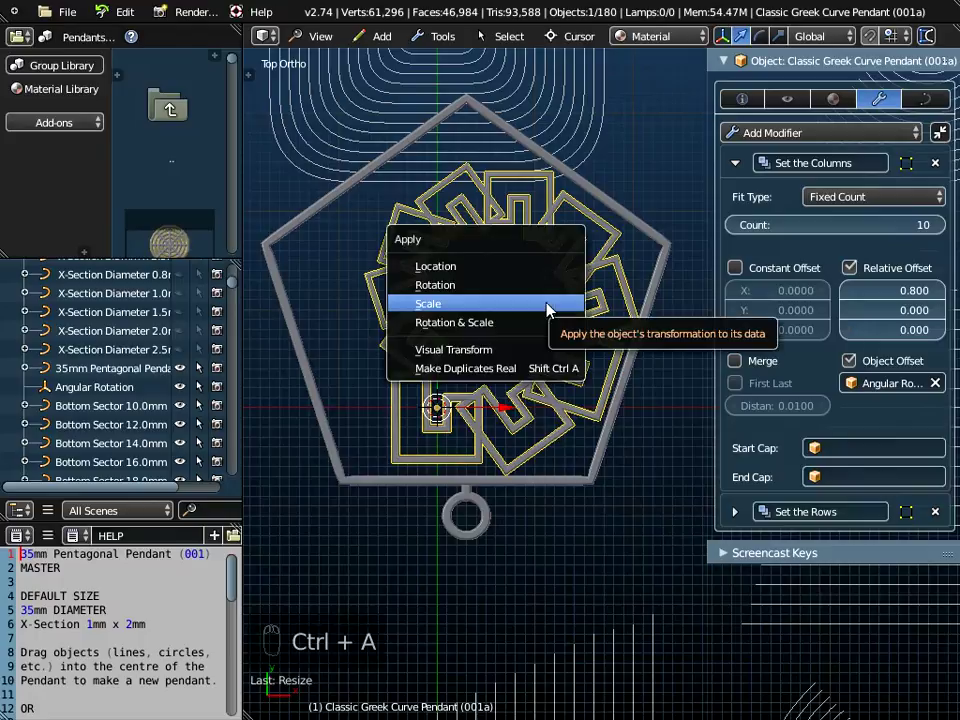
{"action": "left_click", "coordinate": [547, 310]}
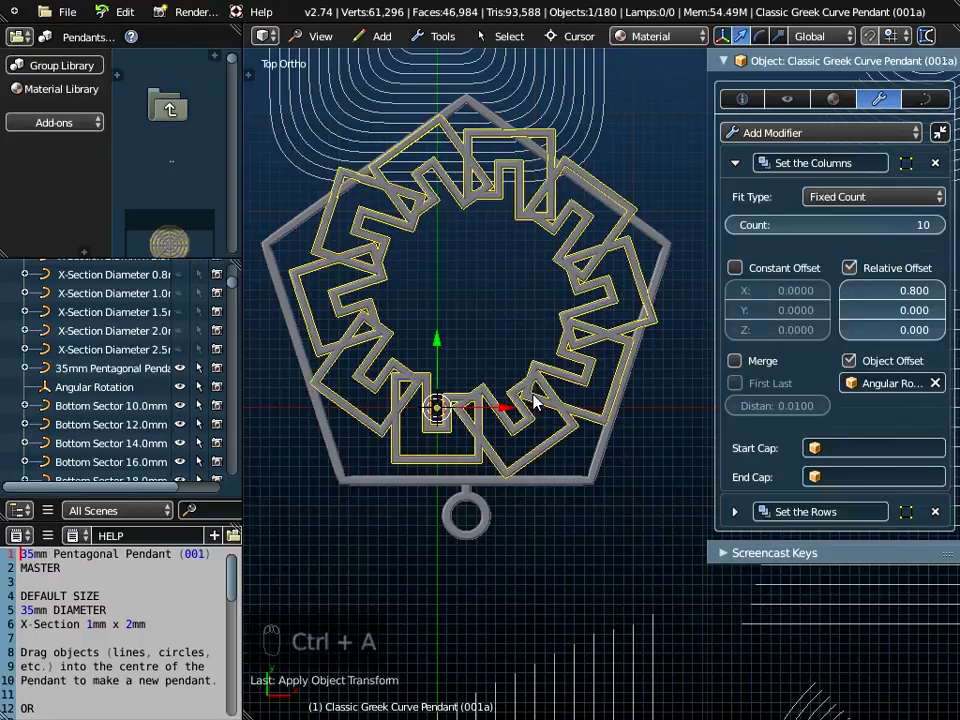
{"action": "scroll", "coordinate": [548, 399], "scroll_direction": "up", "scroll_amount": 2}
{"action": "scroll", "coordinate": [568, 398], "scroll_direction": "down", "scroll_amount": 1}
{"action": "mouse_move", "coordinate": [574, 401]}
{"action": "middle_mouse_down"}
{"action": "mouse_move", "coordinate": [604, 306]}
{"action": "mouse_move", "coordinate": [583, 382]}
{"action": "middle_mouse_up"}
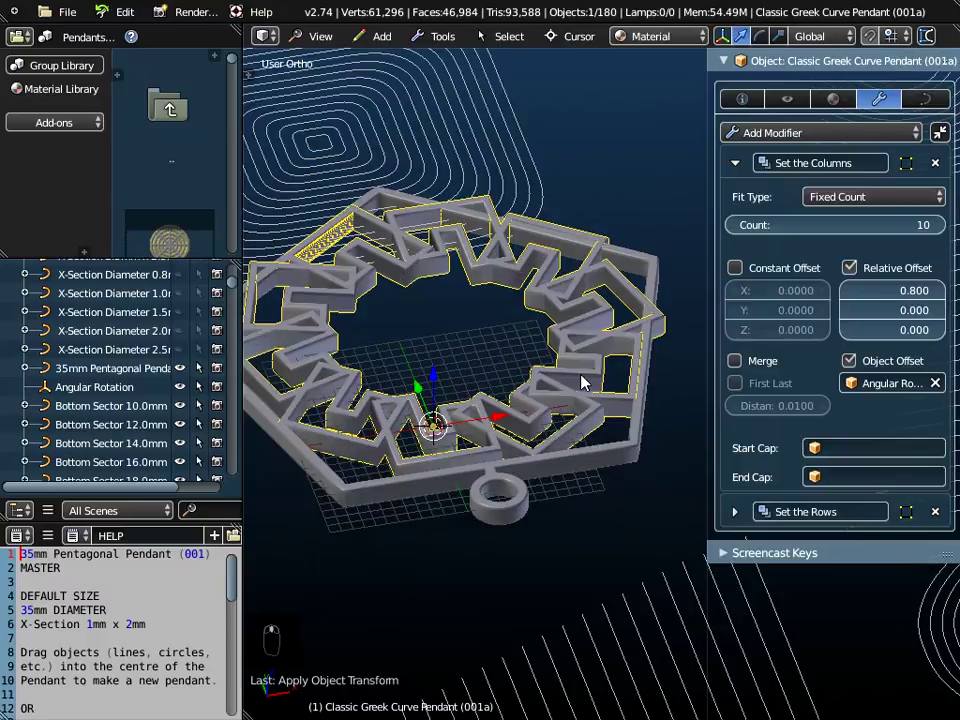
{"action": "middle_click_drag", "start_coordinate": [588, 316], "coordinate": [559, 441]}
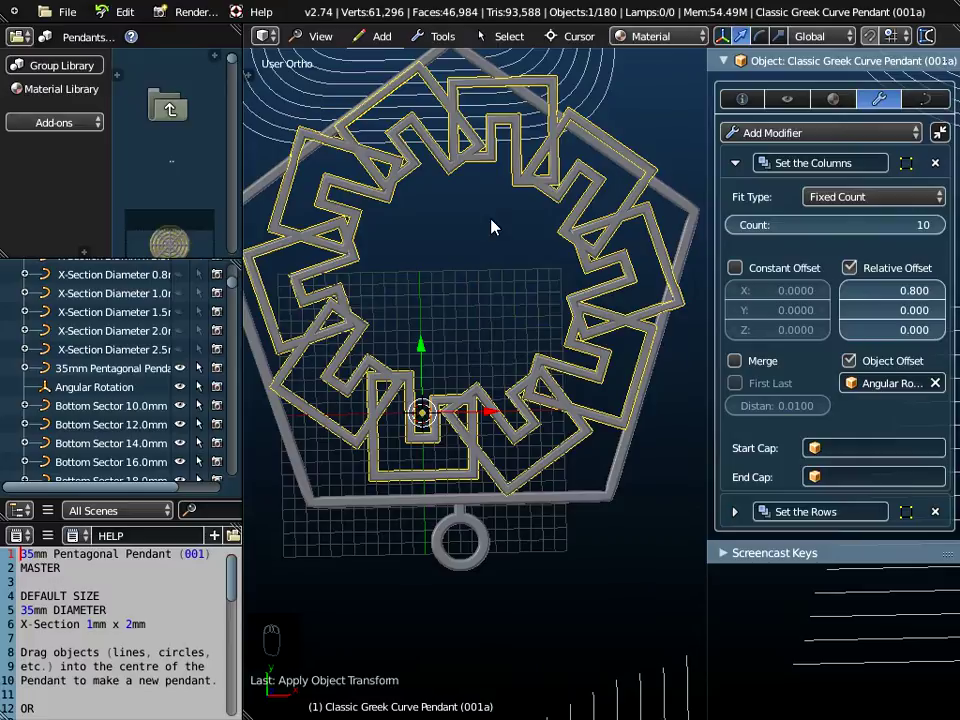
{"action": "left_click", "coordinate": [318, 36]}
{"action": "left_click", "coordinate": [320, 124]}
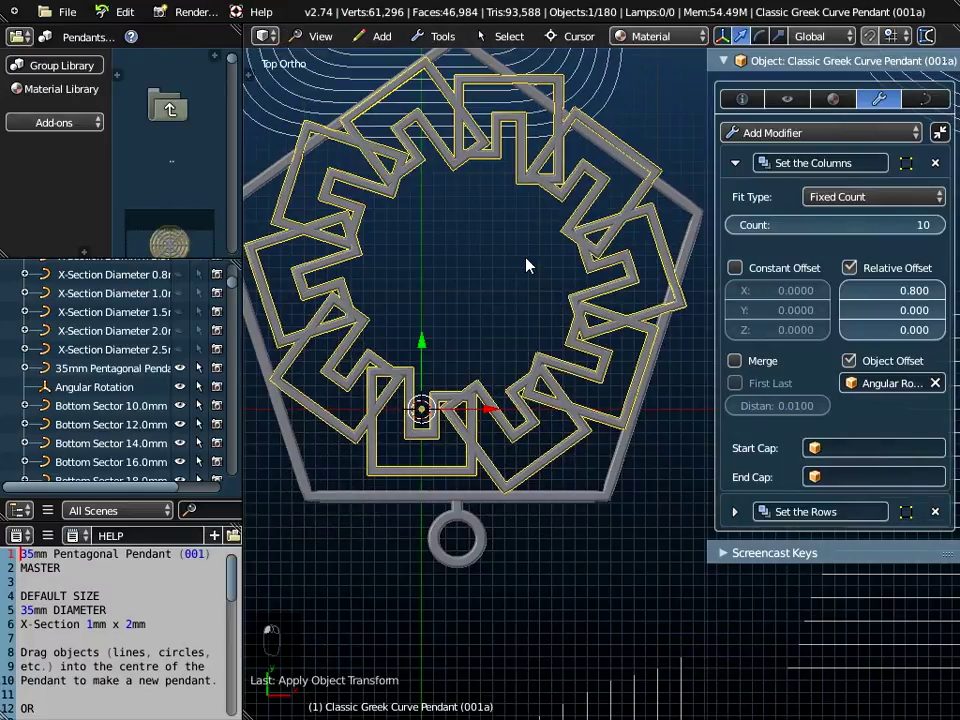
- Select the 35mm pentagonal frame and move it slightly in positive X and positive Y around the ring
{"action": "right_click", "coordinate": [577, 494]}
{"action": "scroll", "coordinate": [578, 492], "scroll_direction": "down", "scroll_amount": 1}
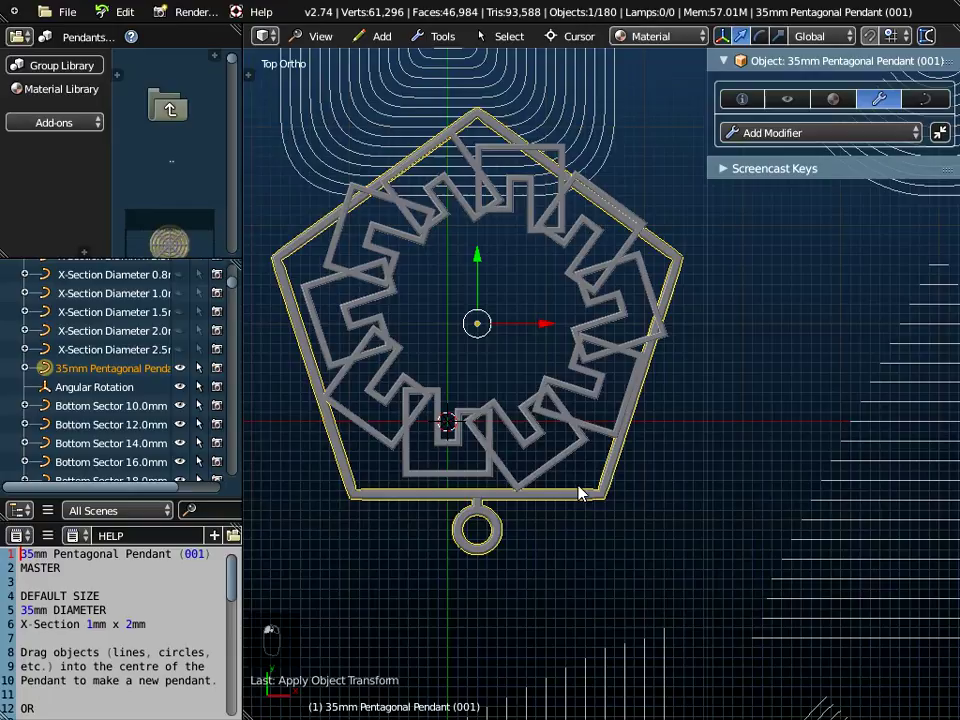
{"action": "left_click_drag", "start_coordinate": [548, 325], "coordinate": [555, 330]}
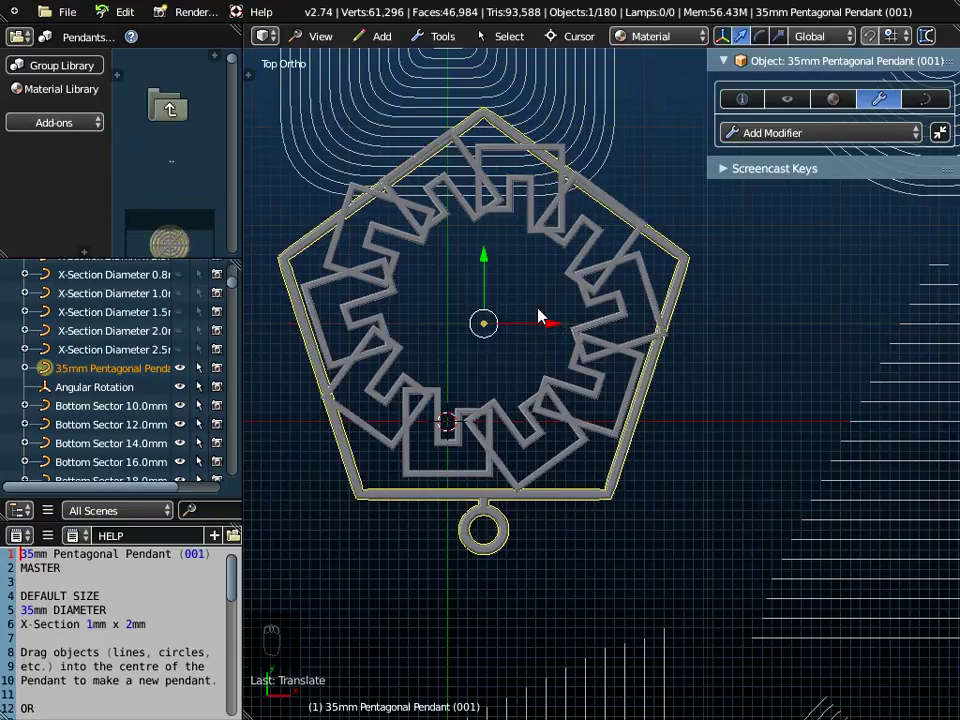
{"action": "mouse_move", "coordinate": [487, 255]}
{"action": "left_mouse_down"}
{"action": "mouse_move", "coordinate": [486, 231]}
{"action": "mouse_move", "coordinate": [489, 240]}
{"action": "left_mouse_up"}
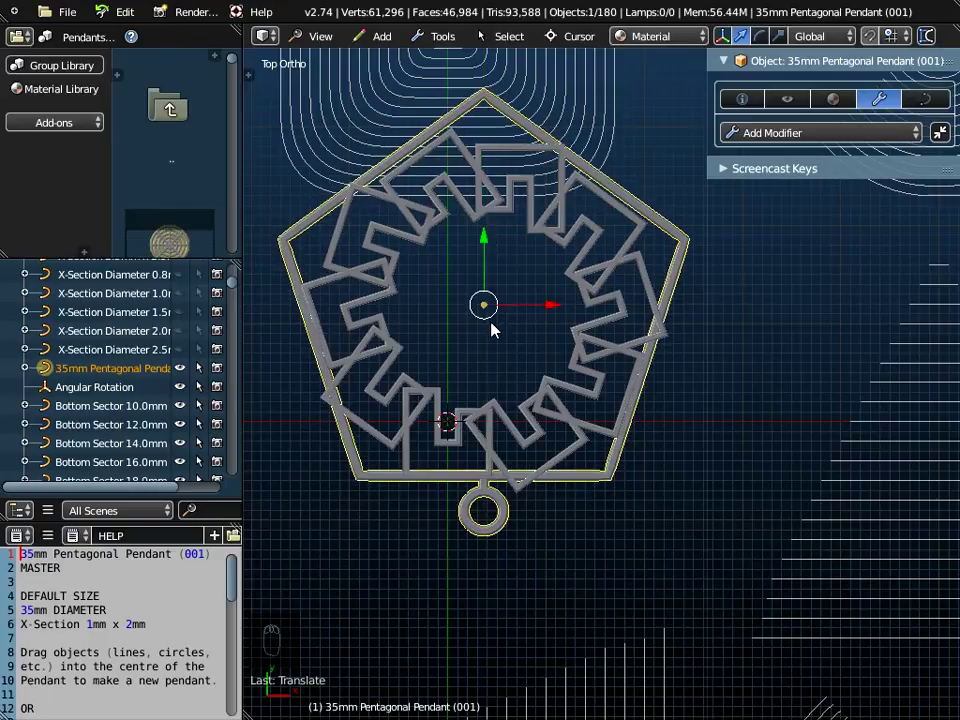
- Scale the Classic Greek curve down by a factor of about 0.945 and apply its scale
{"action": "right_click", "coordinate": [443, 451]}
{"action": "scroll", "coordinate": [446, 446], "scroll_direction": "up", "scroll_amount": 1}
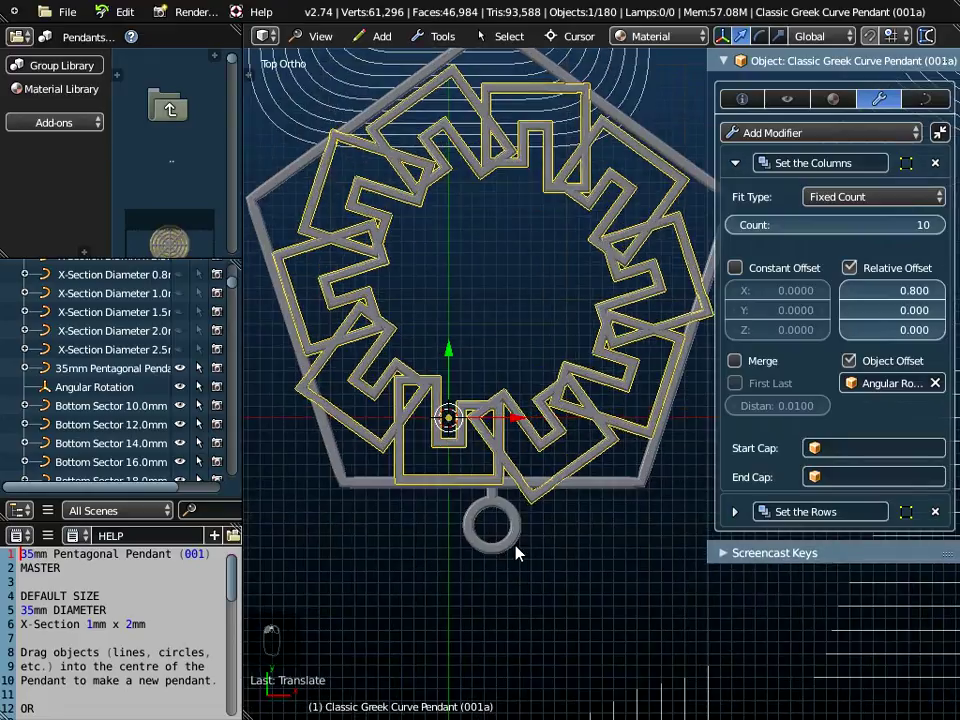
{"action": "key", "text": "s"}
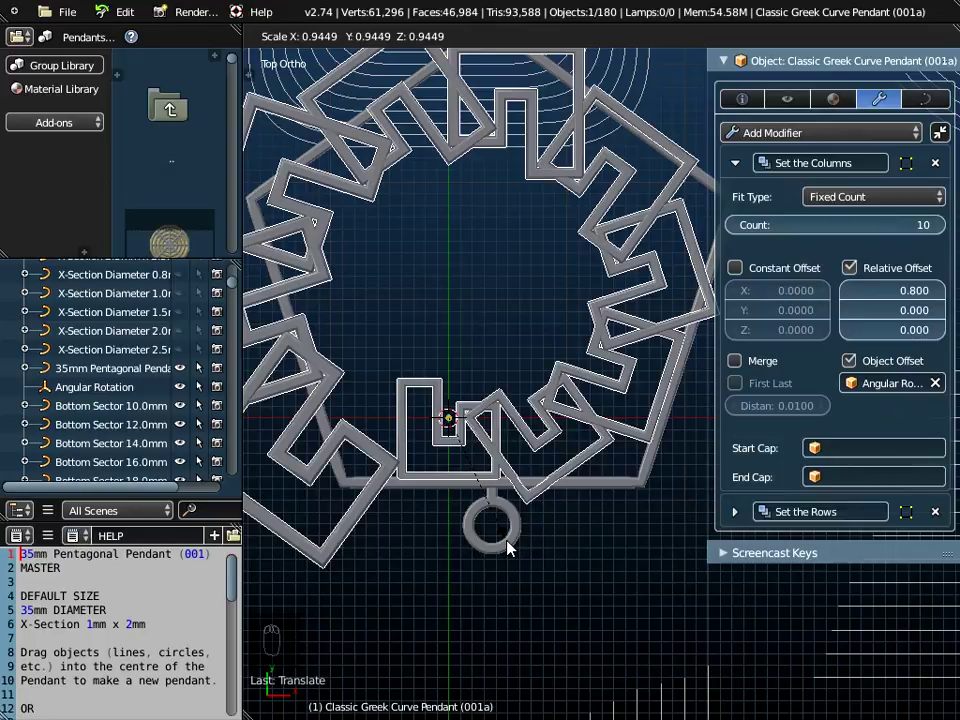
{"action": "left_click", "coordinate": [507, 542]}
{"action": "key", "text": "ctrl+a"}
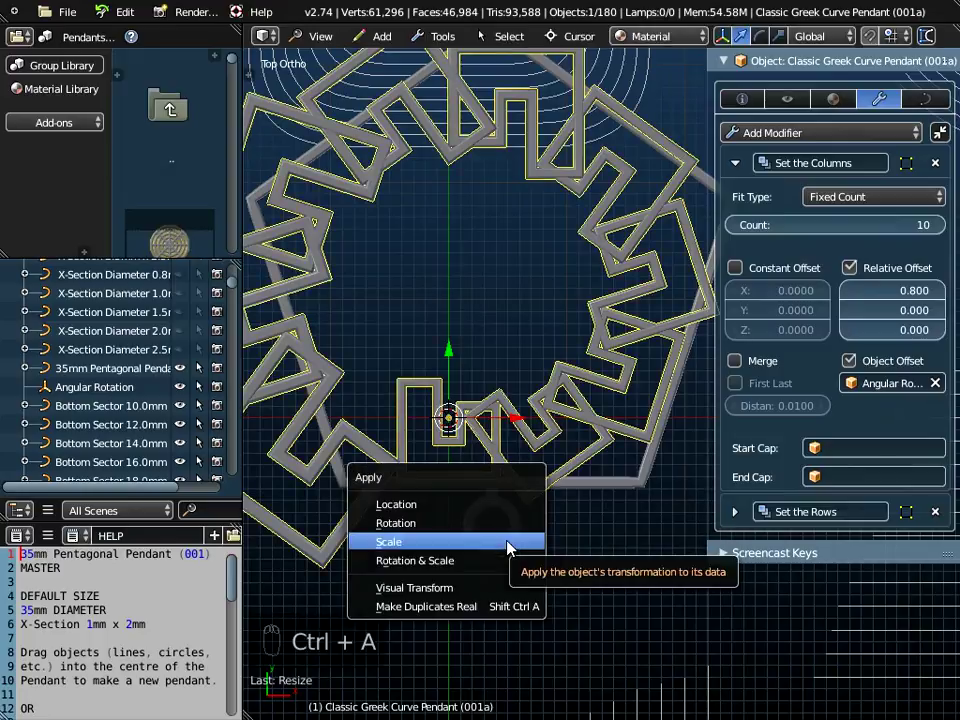
{"action": "left_click", "coordinate": [507, 542]}
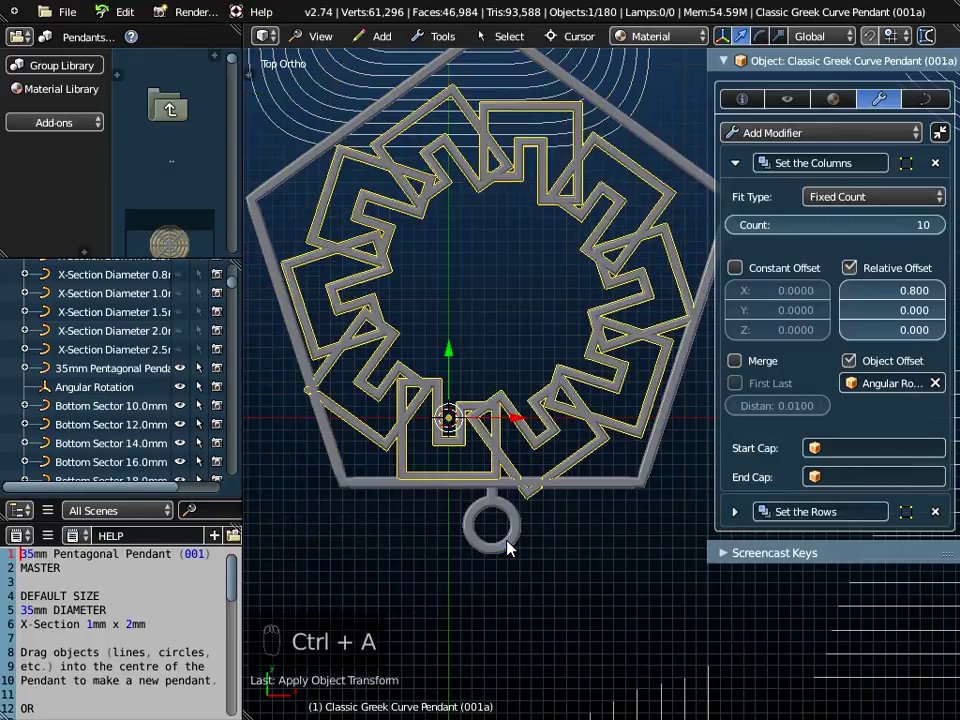
- Move the pentagonal frame slightly in negative Y so the ring of Greek curves fits inside its edges
{"action": "right_click", "coordinate": [596, 486]}
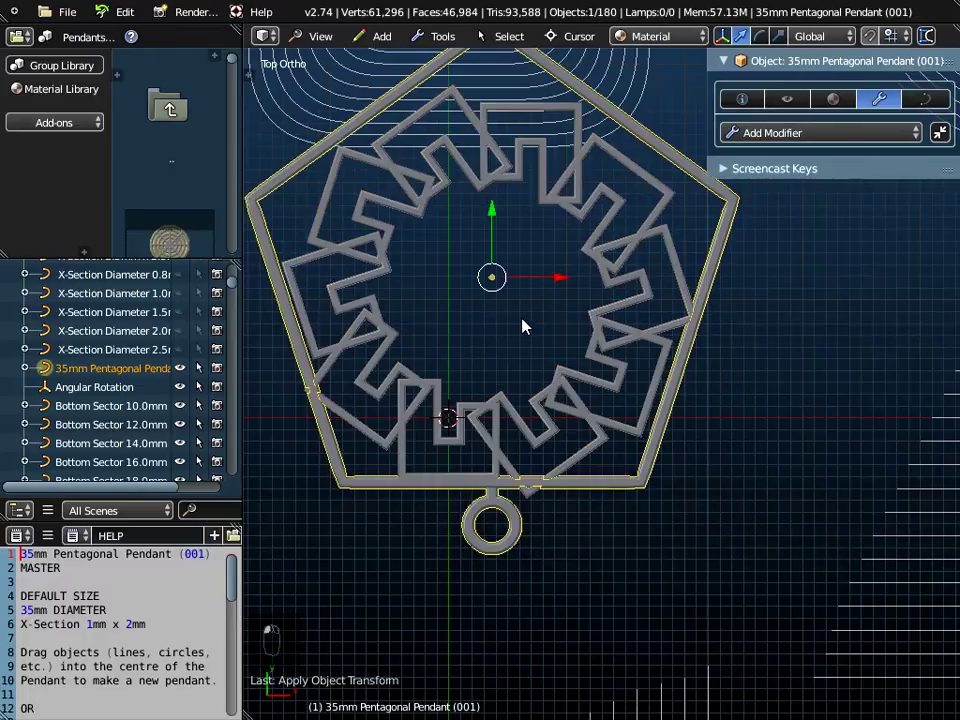
{"action": "left_click_drag", "start_coordinate": [493, 212], "coordinate": [492, 230]}
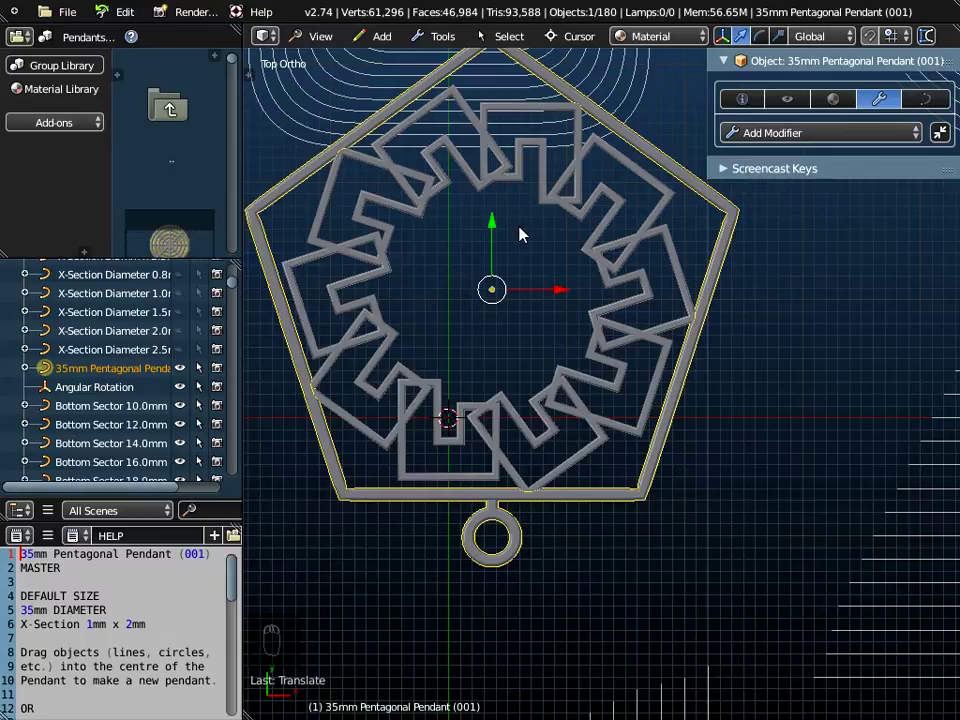
{"action": "left_click_drag", "start_coordinate": [492, 228], "coordinate": [491, 231]}
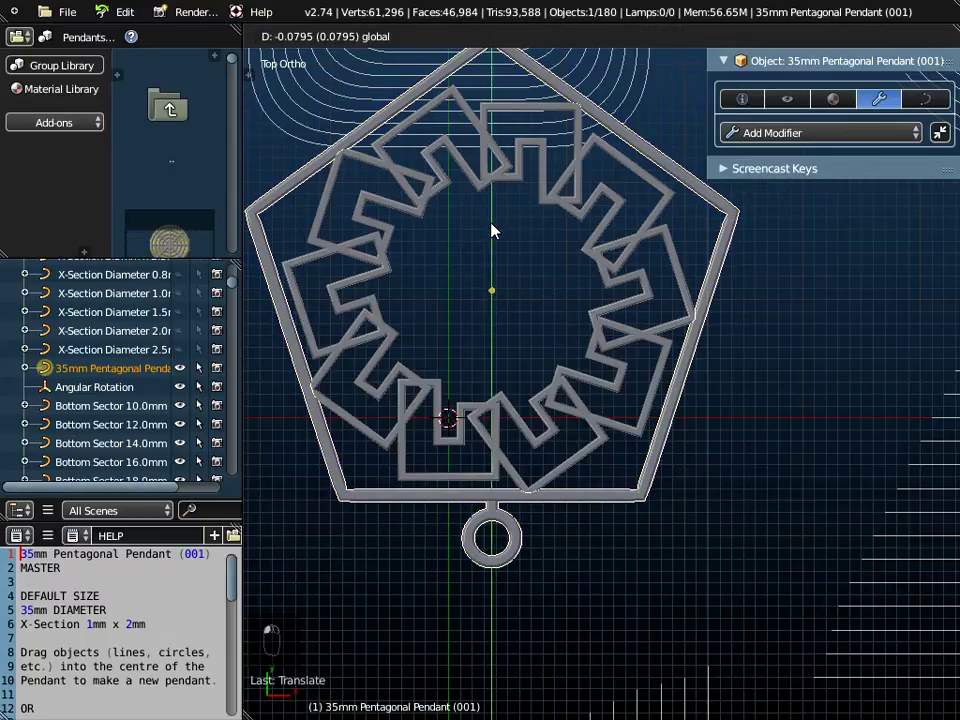
{"action": "left_click_drag", "start_coordinate": [491, 231], "coordinate": [493, 225]}
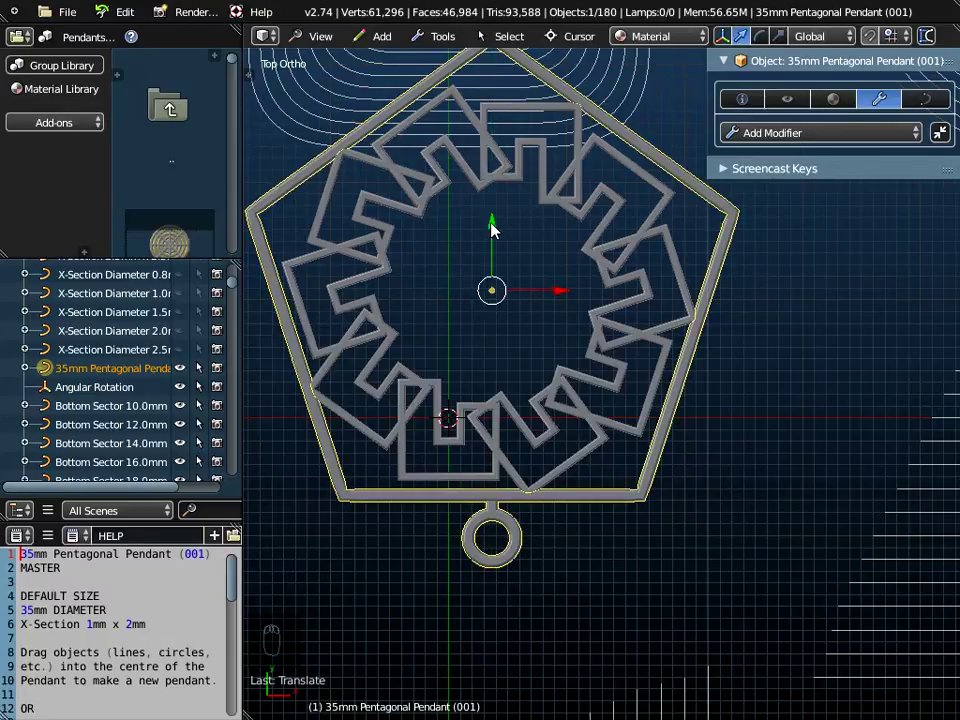
- Snap the 35mm pentagonal frame to the 3D cursor
{"action": "scroll", "coordinate": [493, 321], "scroll_direction": "down", "scroll_amount": 2}
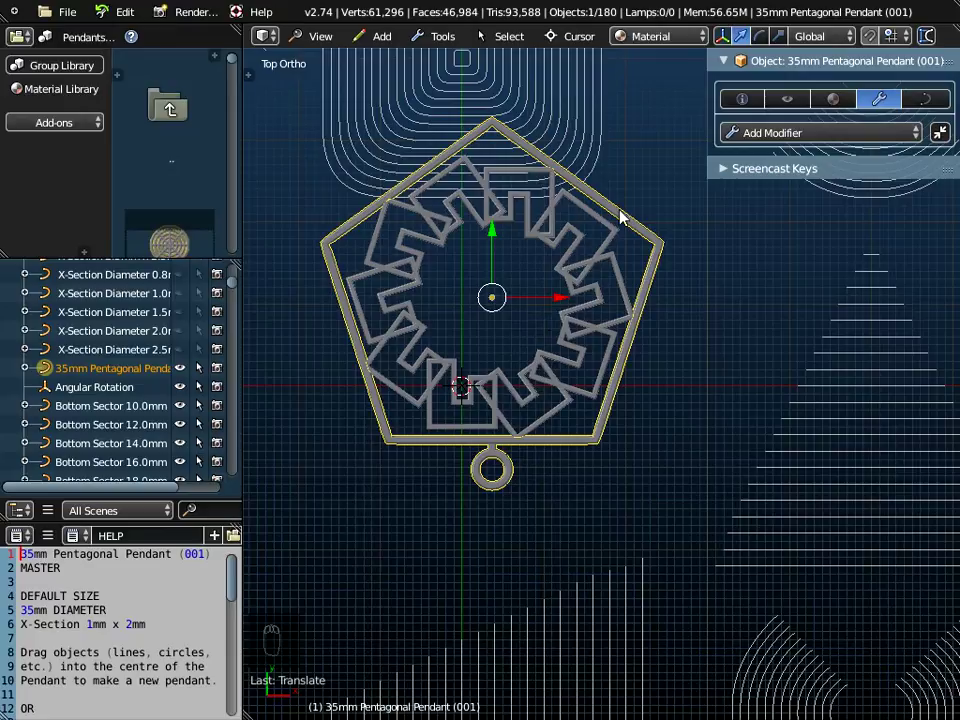
{"action": "left_click", "coordinate": [578, 37]}
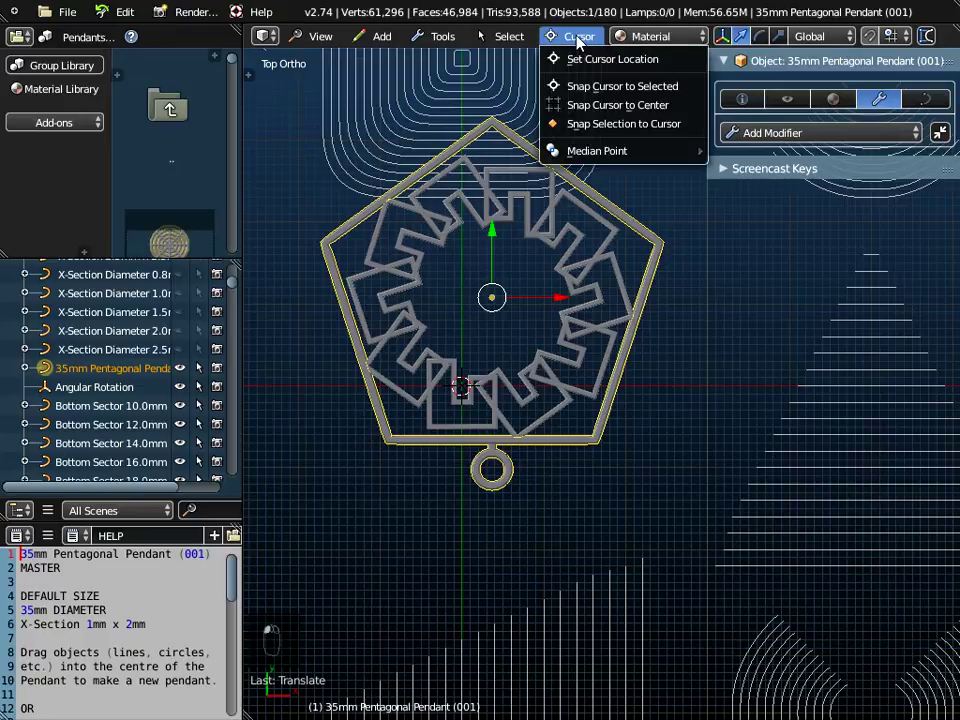
{"action": "left_click", "coordinate": [603, 124]}
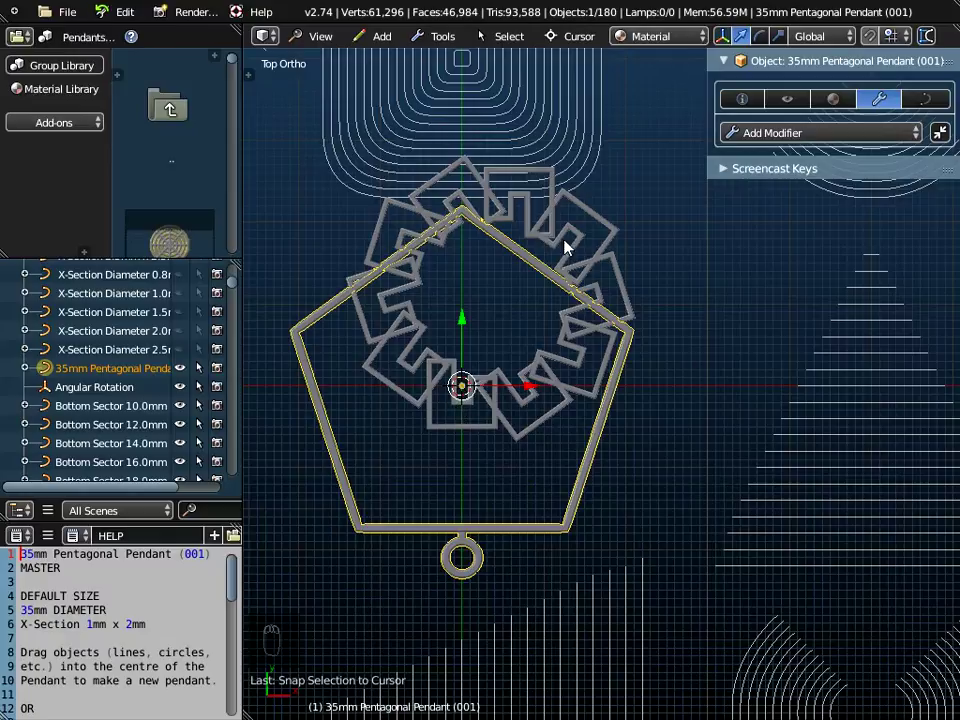
- Select the arrayed Classic Greek curve and convert it to a mesh
{"action": "right_click", "coordinate": [593, 218]}
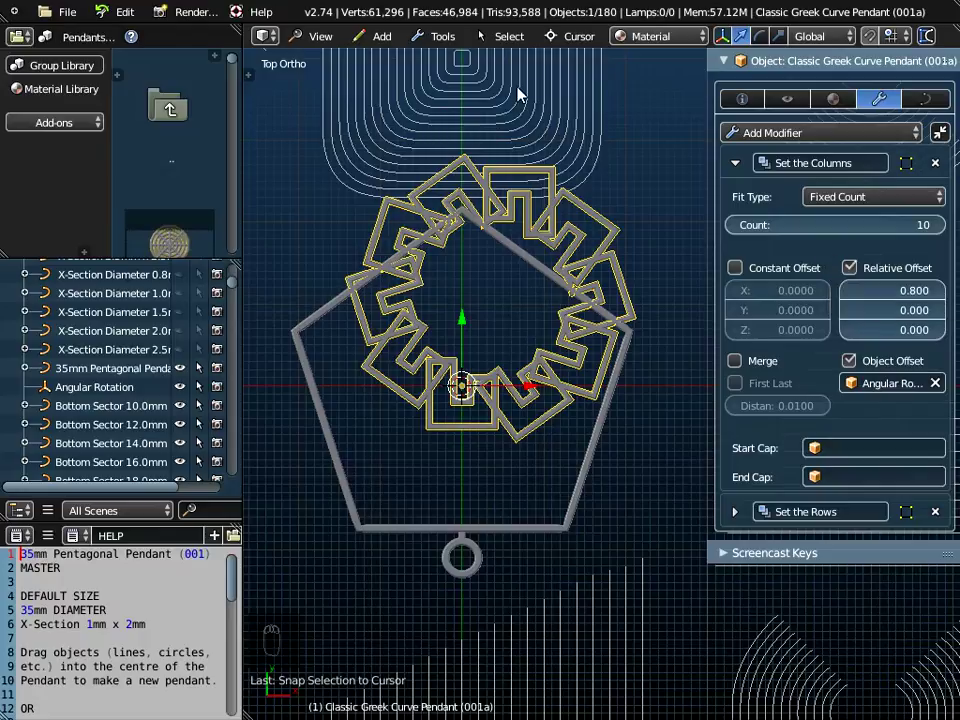
{"action": "left_click", "coordinate": [447, 37]}
{"action": "mouse_move", "coordinate": [451, 60]}
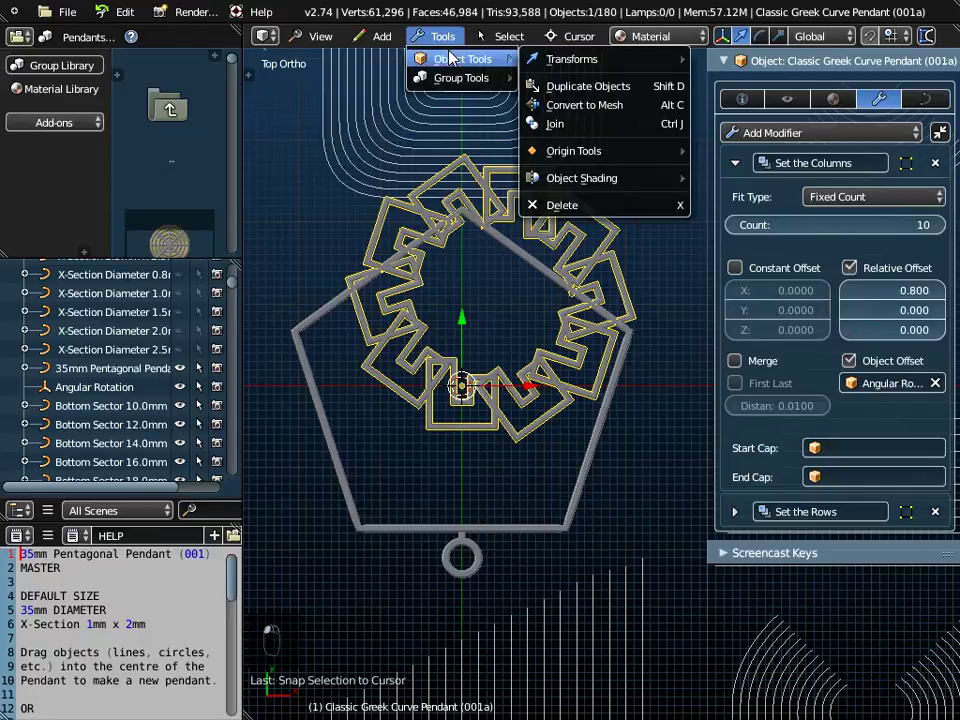
{"action": "left_click", "coordinate": [590, 106]}
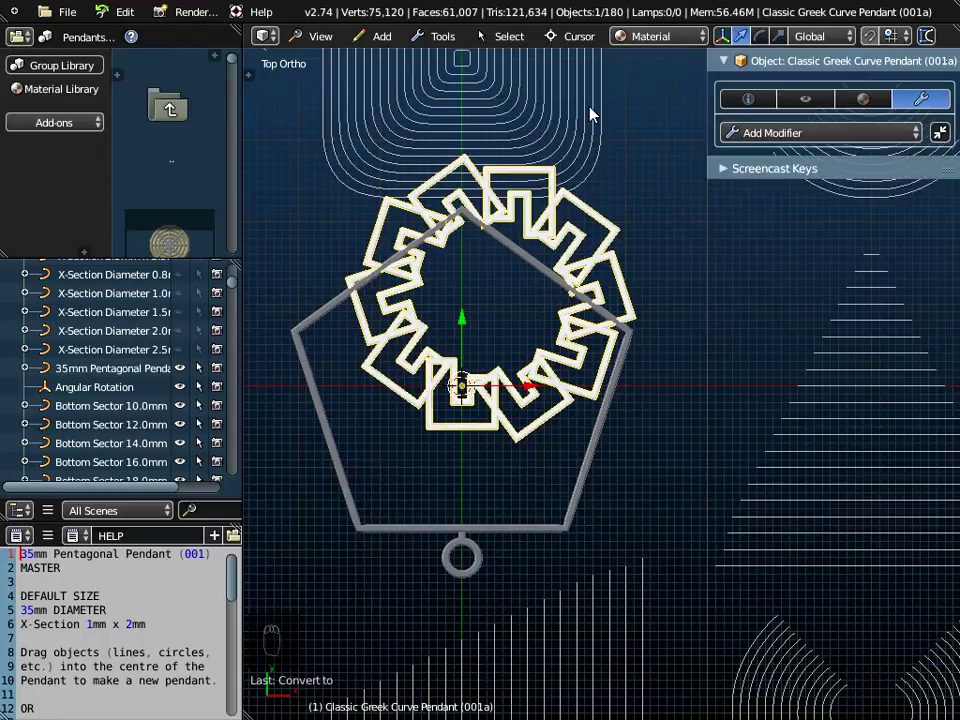
- Set the origin of the converted Greek ring to its geometry
{"action": "left_click", "coordinate": [441, 36]}
{"action": "mouse_move", "coordinate": [447, 62]}
{"action": "mouse_move", "coordinate": [582, 152]}
{"action": "left_click", "coordinate": [442, 36]}
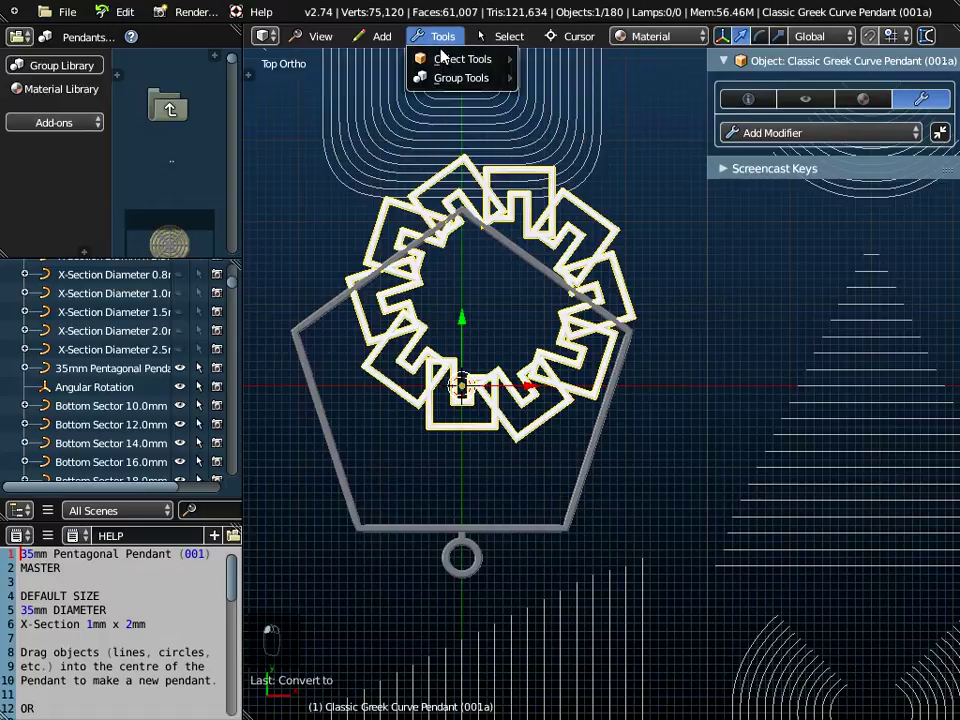
{"action": "mouse_move", "coordinate": [550, 150]}
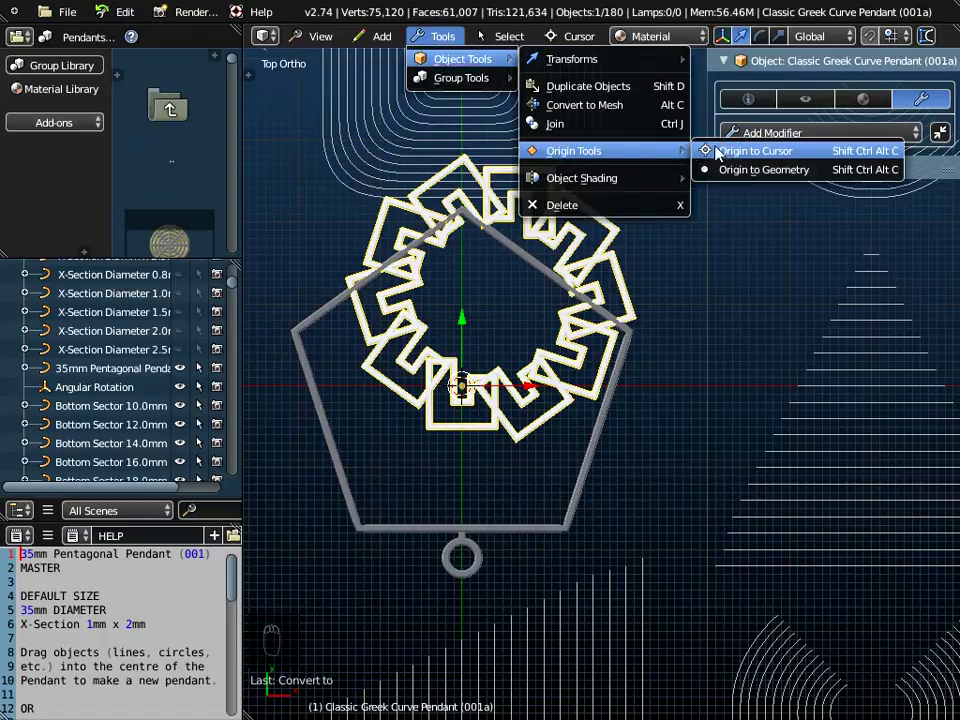
{"action": "left_click", "coordinate": [736, 170]}
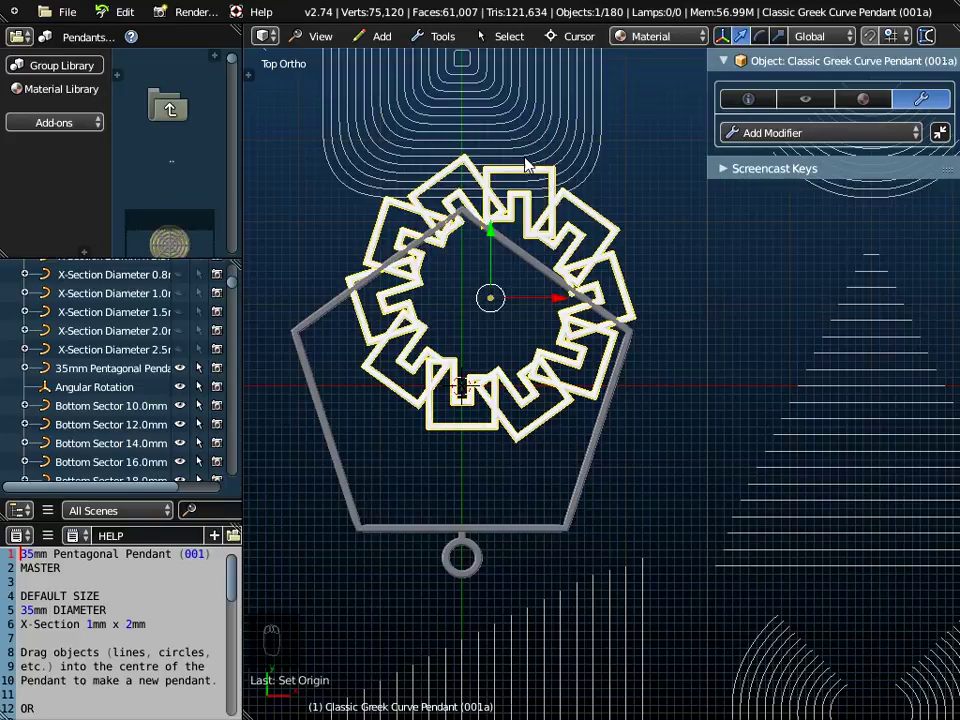
- Snap the Greek ring to the 3D cursor at the frame's centre and check its fit inside the pentagon
{"action": "left_click", "coordinate": [572, 36]}
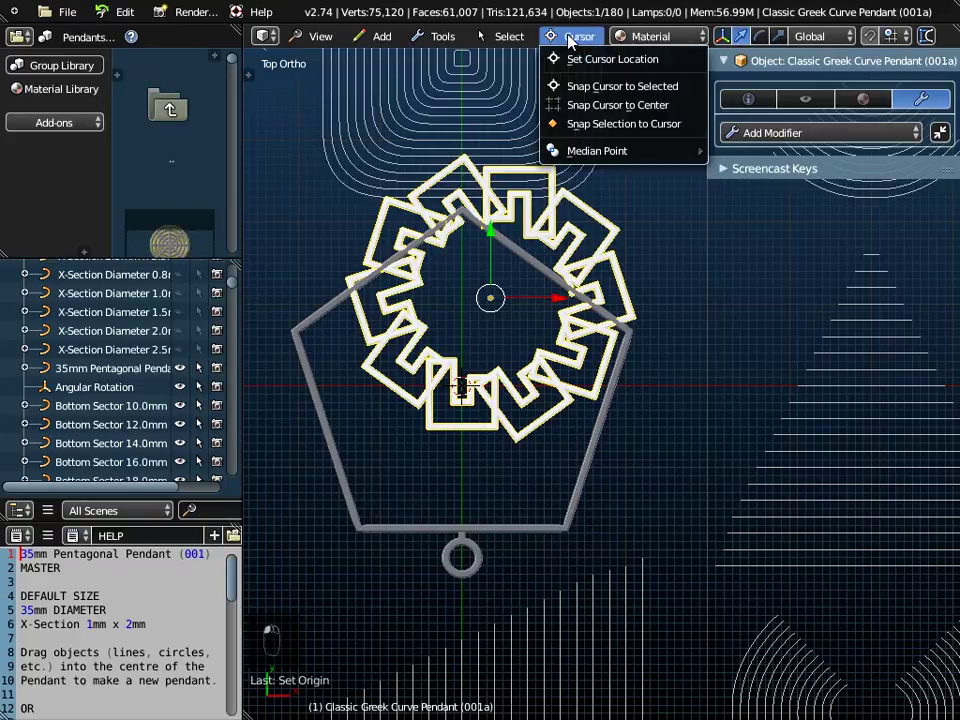
{"action": "left_click", "coordinate": [593, 124]}
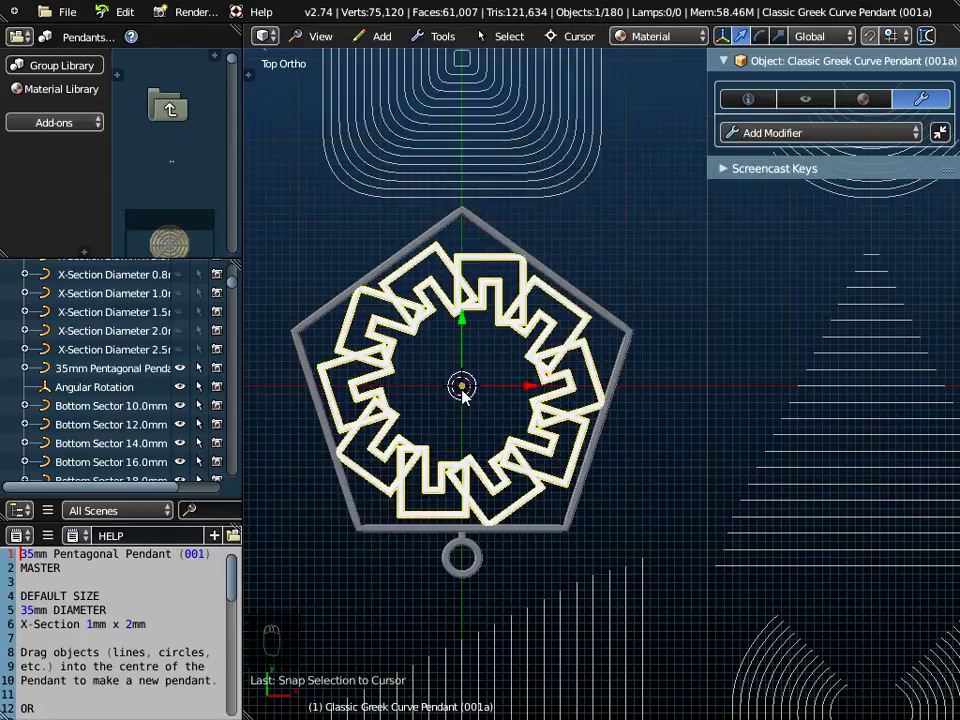
{"action": "scroll", "coordinate": [462, 395], "scroll_direction": "up", "scroll_amount": 1}
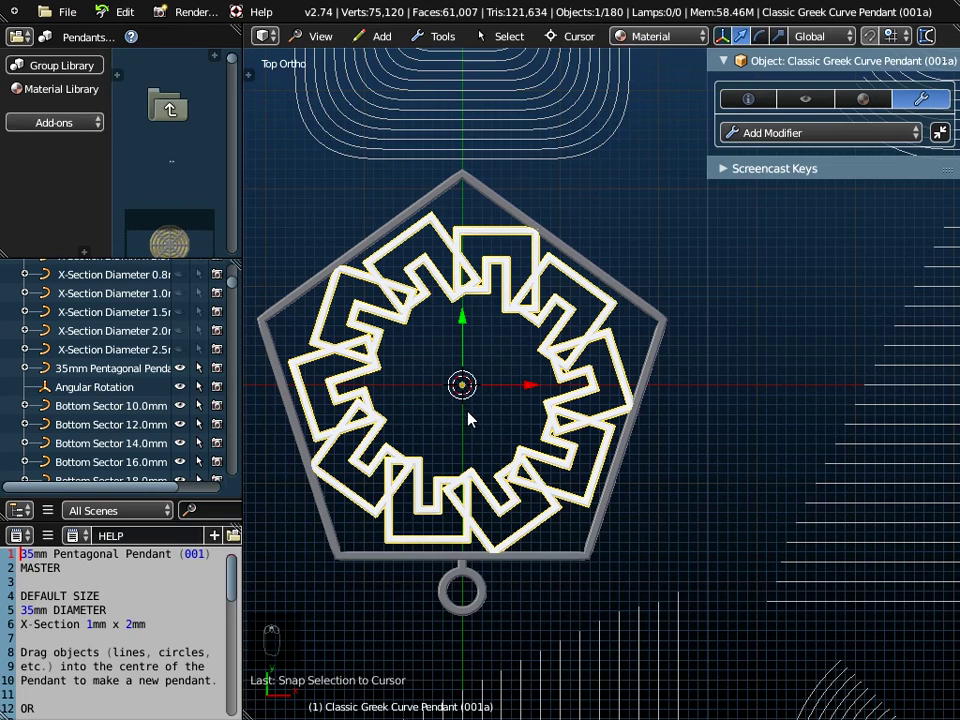
{"action": "mouse_move", "coordinate": [500, 444]}
{"action": "middle_mouse_down"}
{"action": "mouse_move", "coordinate": [504, 332]}
{"action": "mouse_move", "coordinate": [494, 452]}
{"action": "middle_mouse_up"}
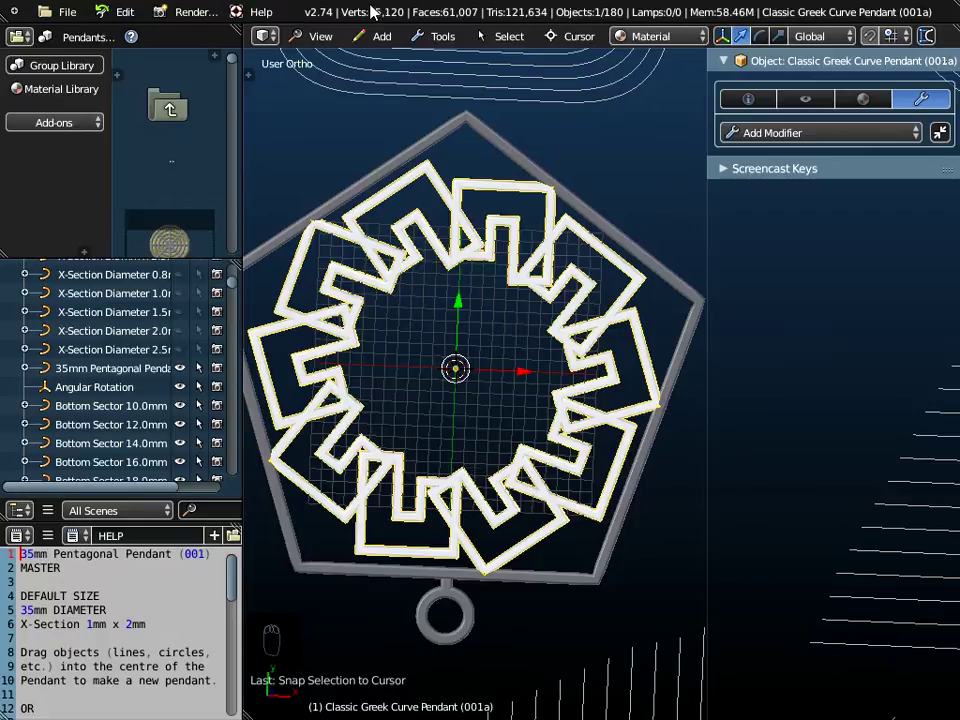
{"action": "left_click", "coordinate": [318, 36]}
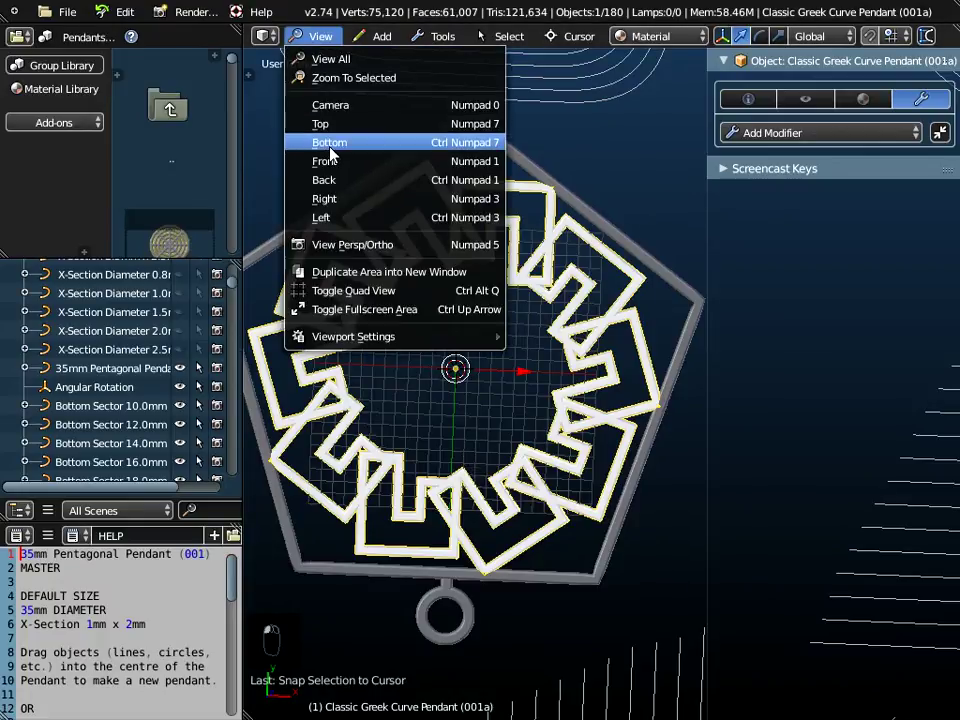
{"action": "left_click", "coordinate": [321, 123]}
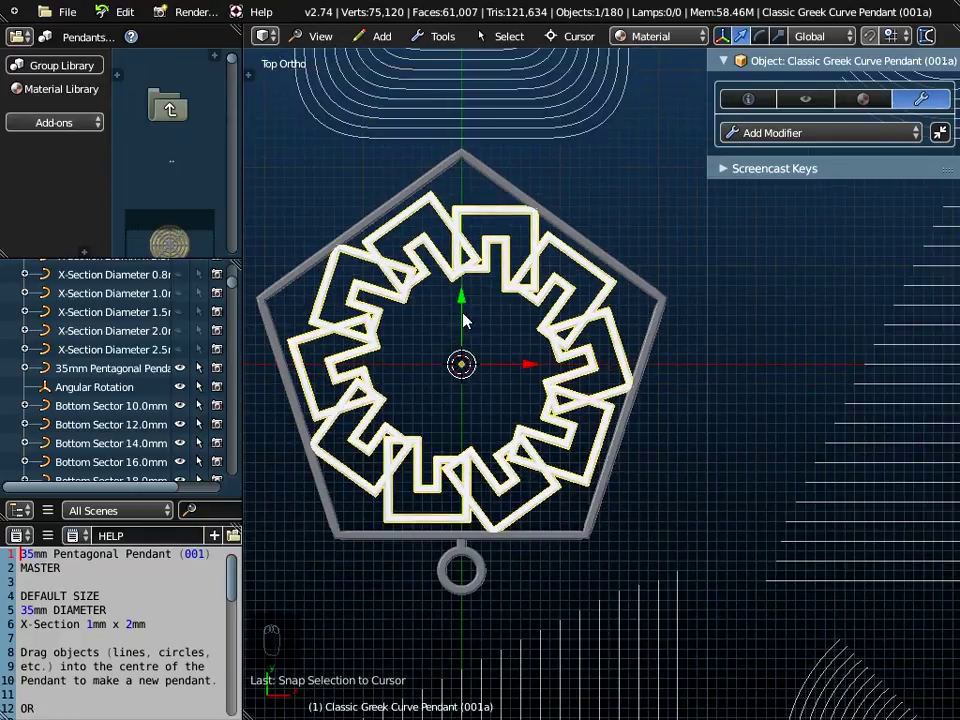
- Switch the group library to the Patterns - Alphabet Harrington Font category and browse its letter files
{"action": "left_click", "coordinate": [75, 36]}
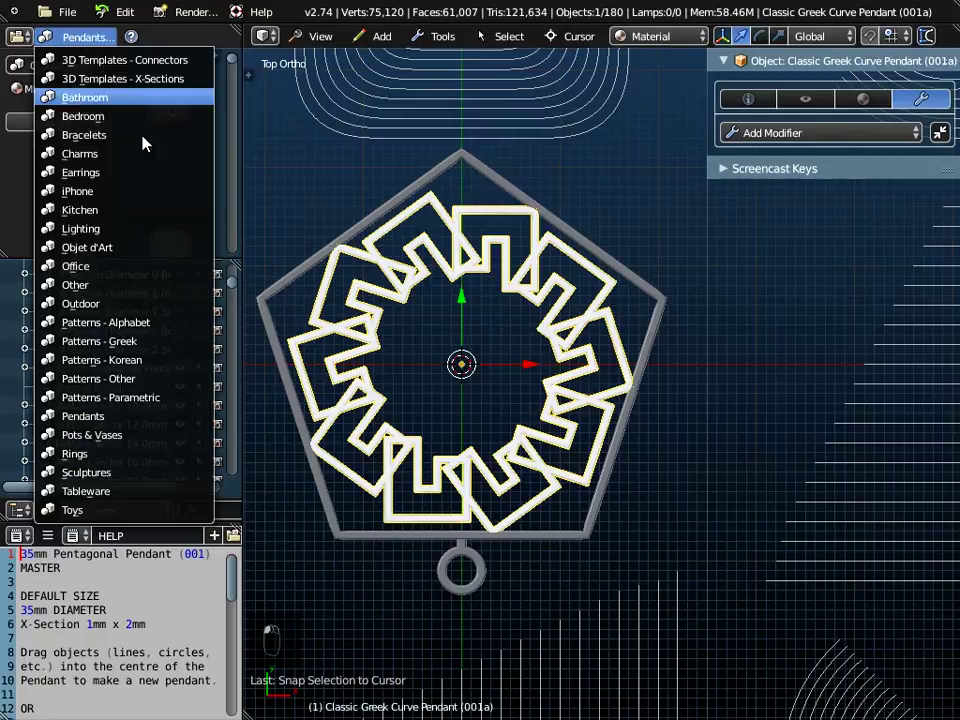
{"action": "left_click", "coordinate": [80, 36]}
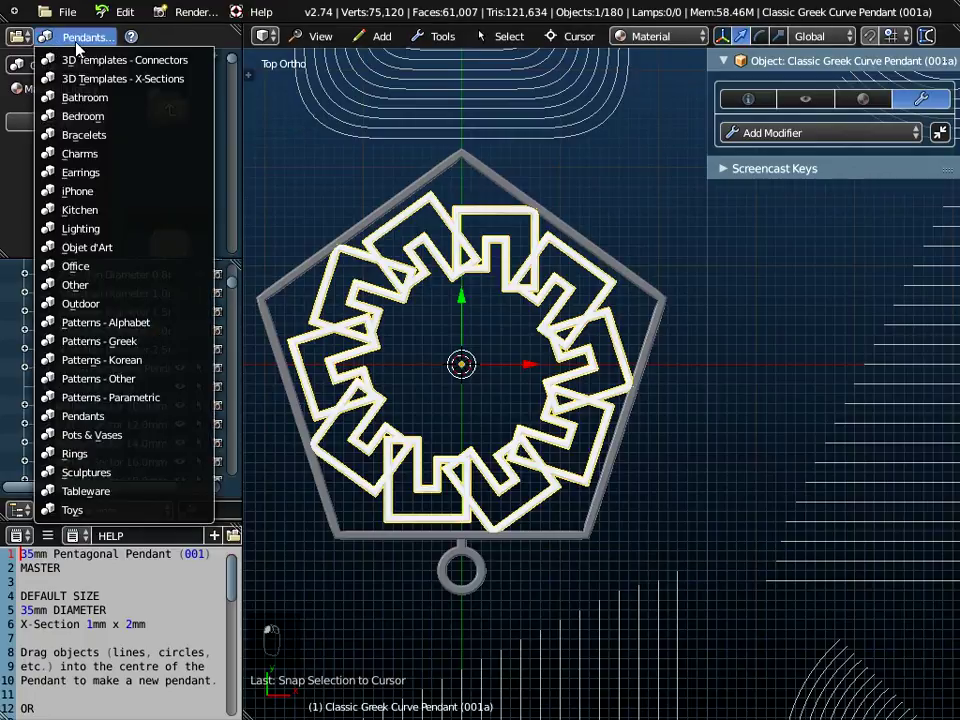
{"action": "left_click", "coordinate": [96, 340]}
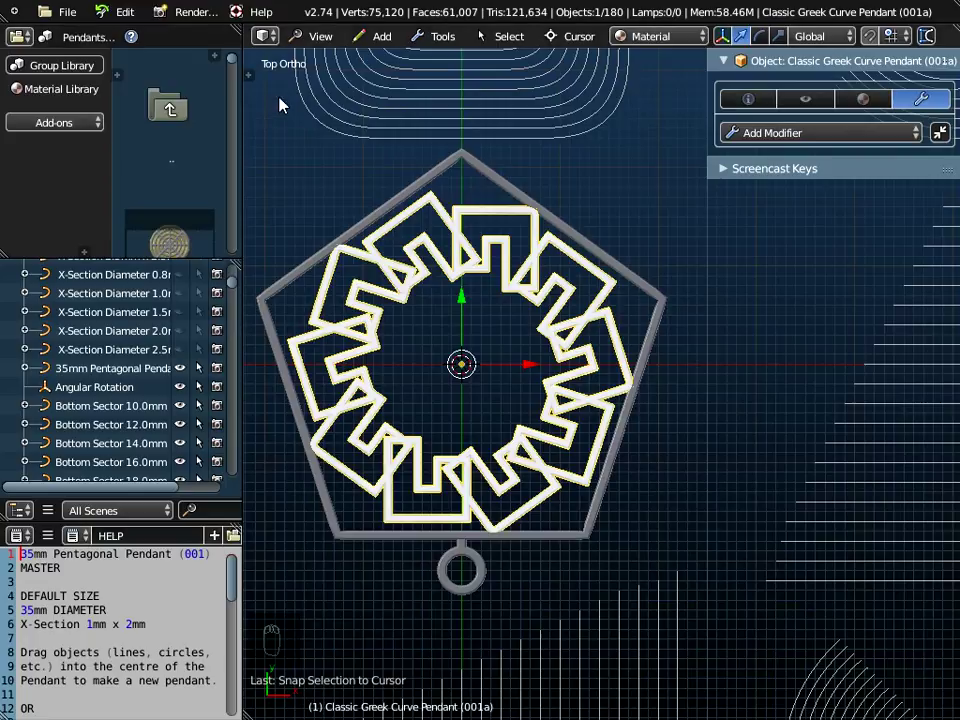
{"action": "left_click", "coordinate": [40, 65]}
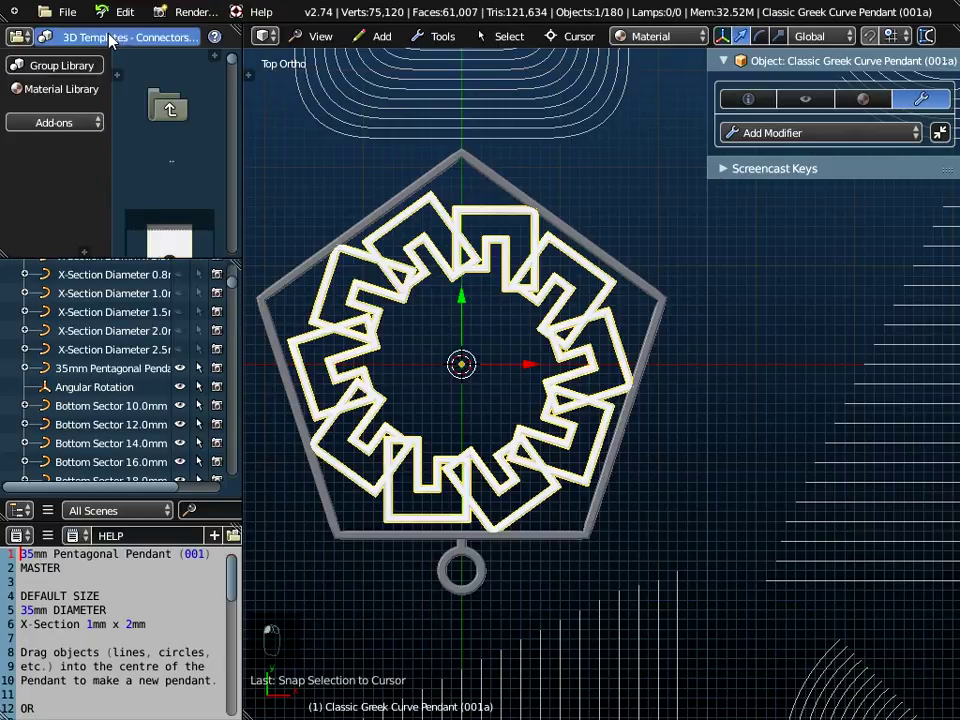
{"action": "left_click", "coordinate": [113, 38]}
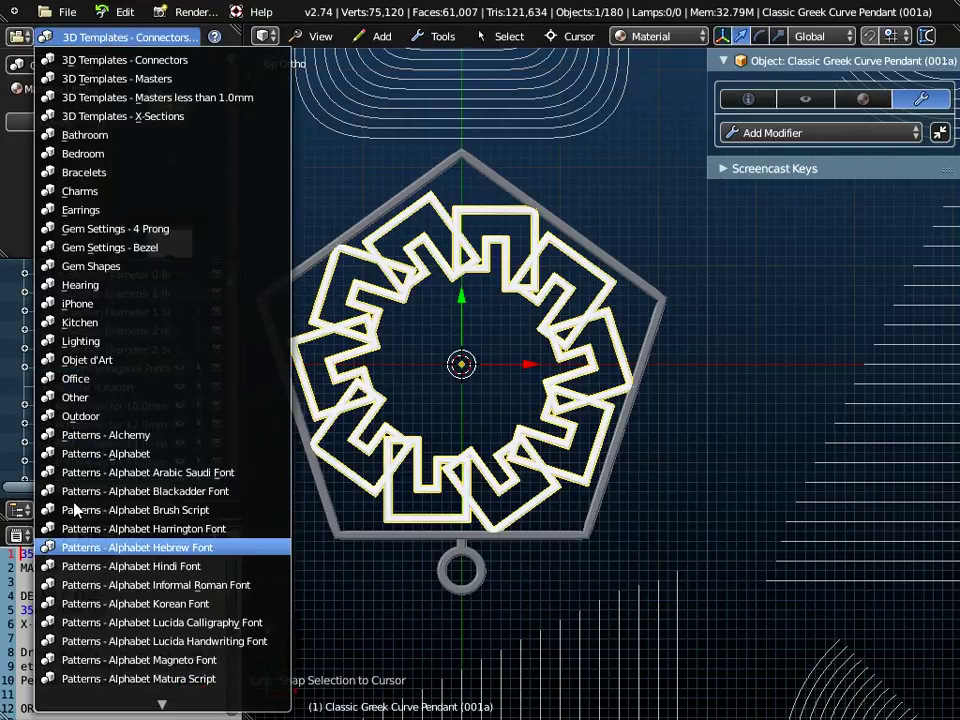
{"action": "left_click", "coordinate": [170, 531]}
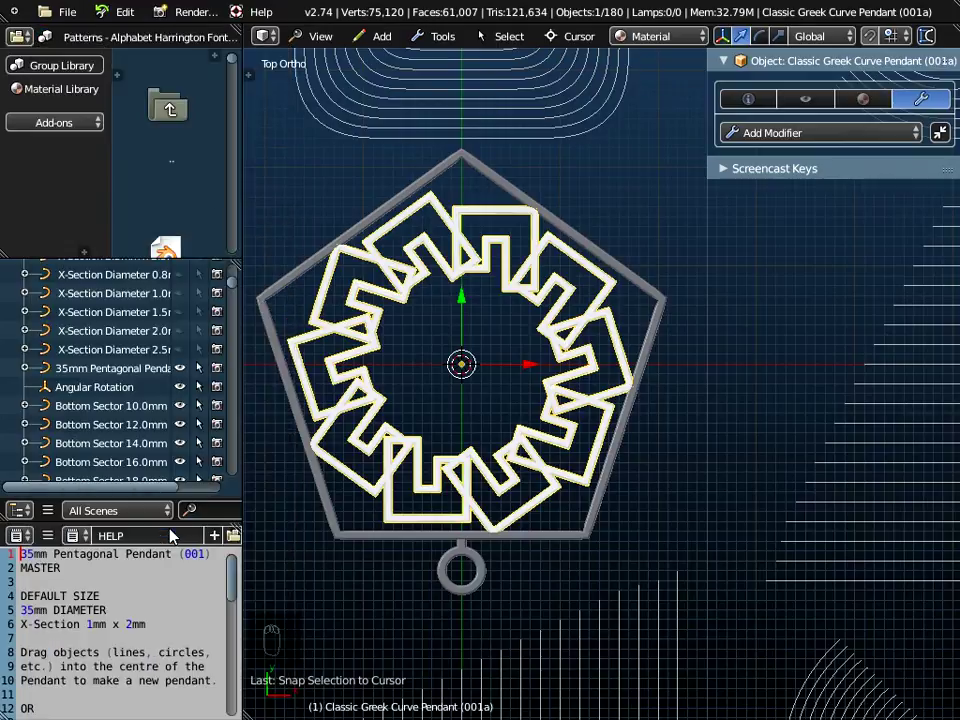
{"action": "scroll", "coordinate": [181, 150], "scroll_direction": "down", "scroll_amount": 1}
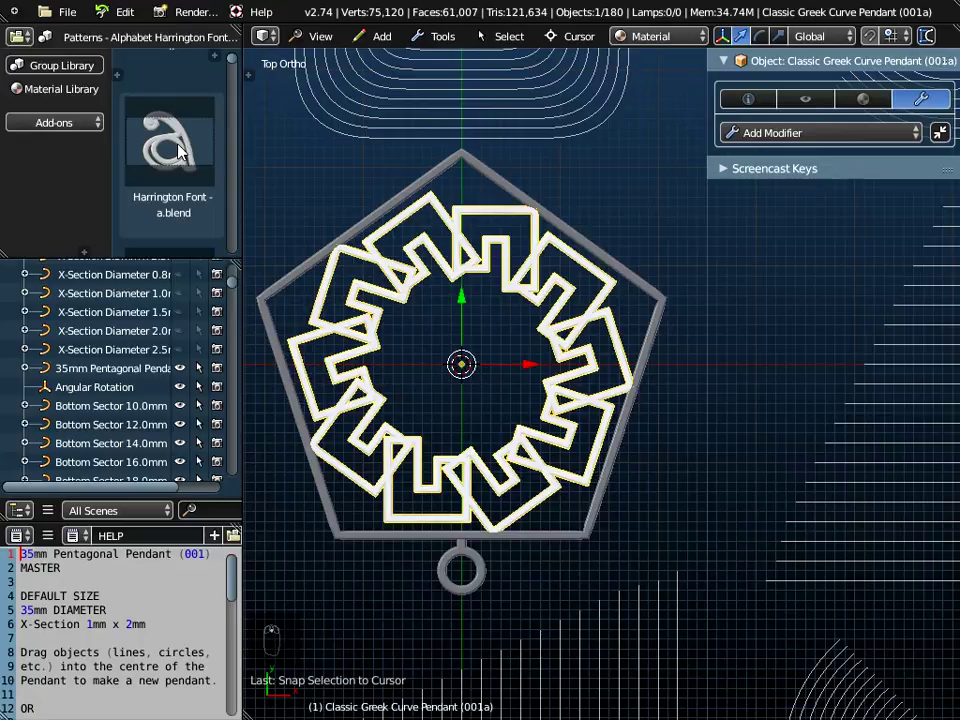
{"action": "scroll", "coordinate": [142, 153], "scroll_direction": "down", "scroll_amount": 4}
{"action": "scroll", "coordinate": [142, 153], "scroll_direction": "up", "scroll_amount": 1}
{"action": "scroll", "coordinate": [142, 153], "scroll_direction": "down", "scroll_amount": 2}
{"action": "scroll", "coordinate": [142, 153], "scroll_direction": "up", "scroll_amount": 1}
{"action": "scroll", "coordinate": [142, 153], "scroll_direction": "up", "scroll_amount": 2}
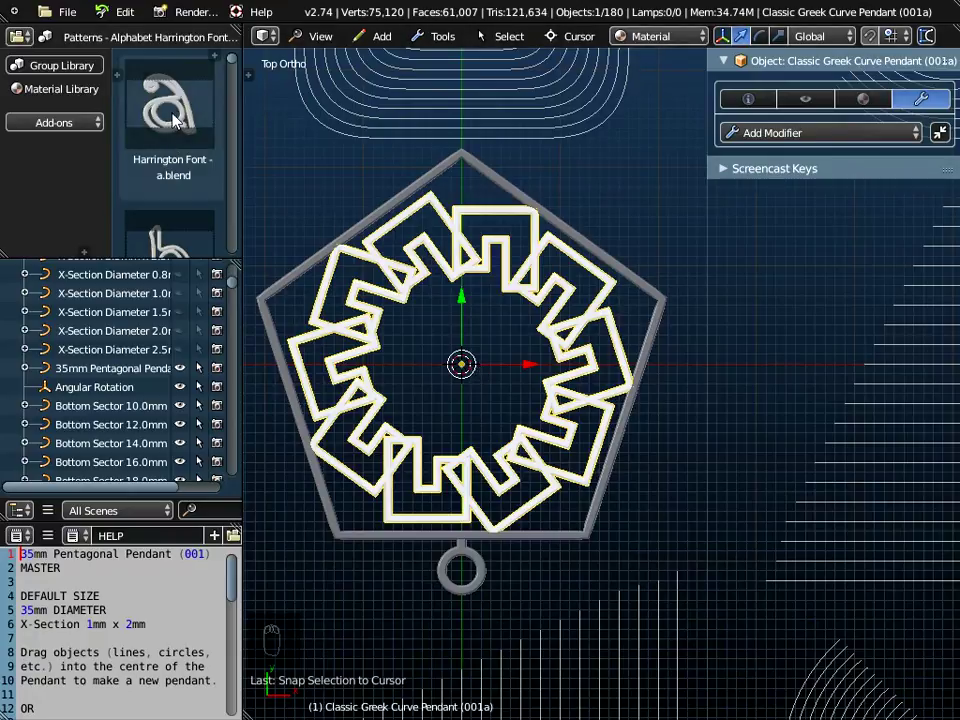
- Append the Harrington Font - a object from Harrington Font - a.blend in the Patterns - Alphabet Harrington Font folder
{"action": "left_click", "coordinate": [70, 16]}
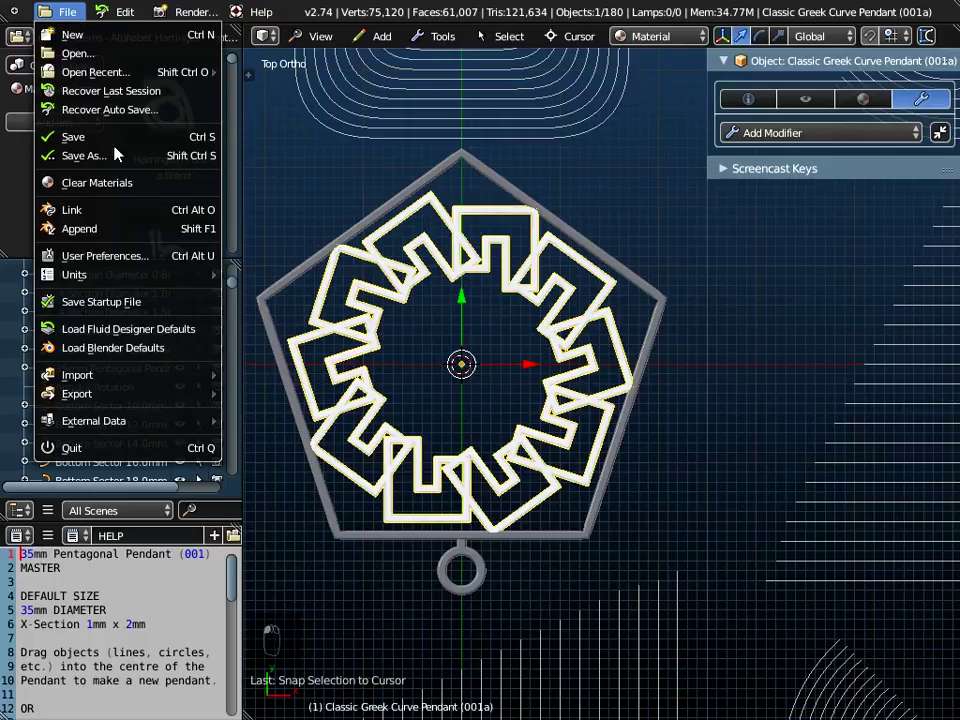
{"action": "left_click", "coordinate": [85, 232]}
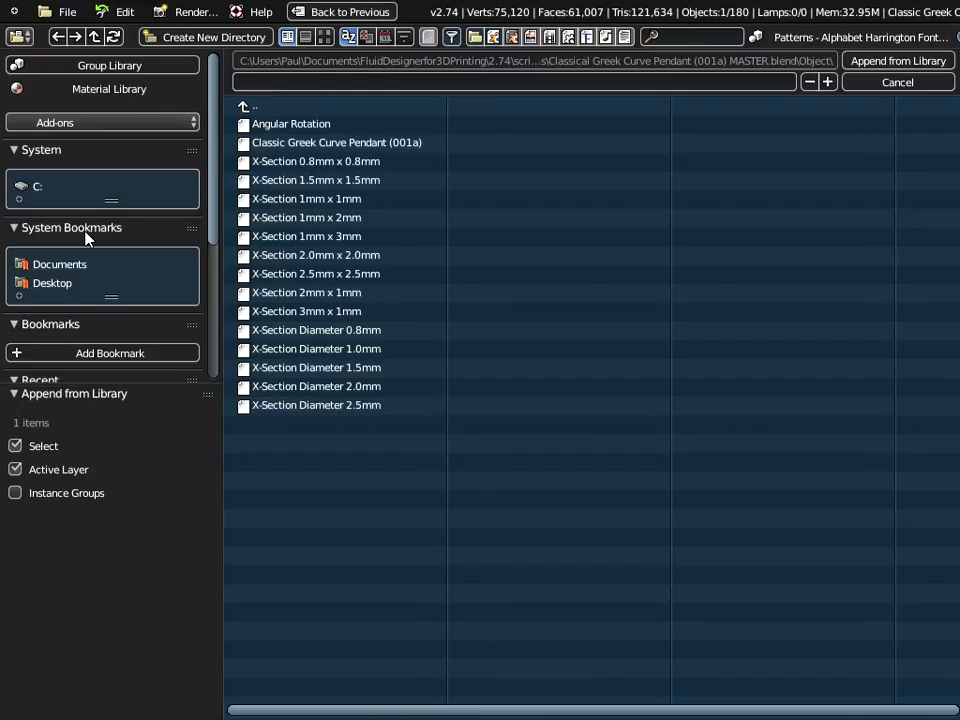
{"action": "left_click", "coordinate": [245, 106]}
{"action": "left_click", "coordinate": [245, 106]}
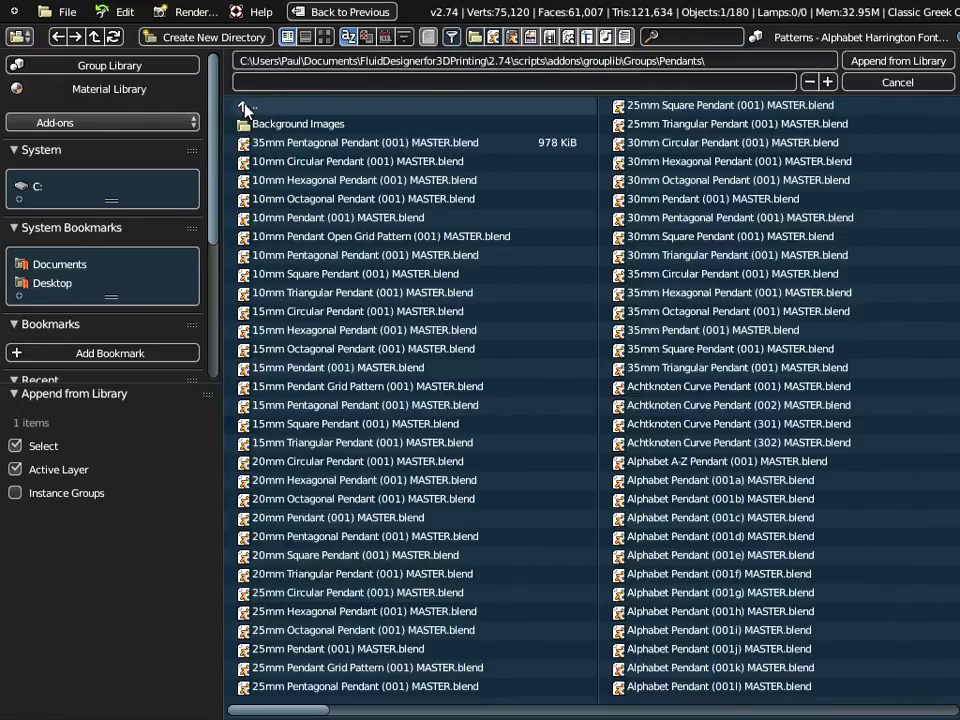
{"action": "left_click", "coordinate": [245, 106]}
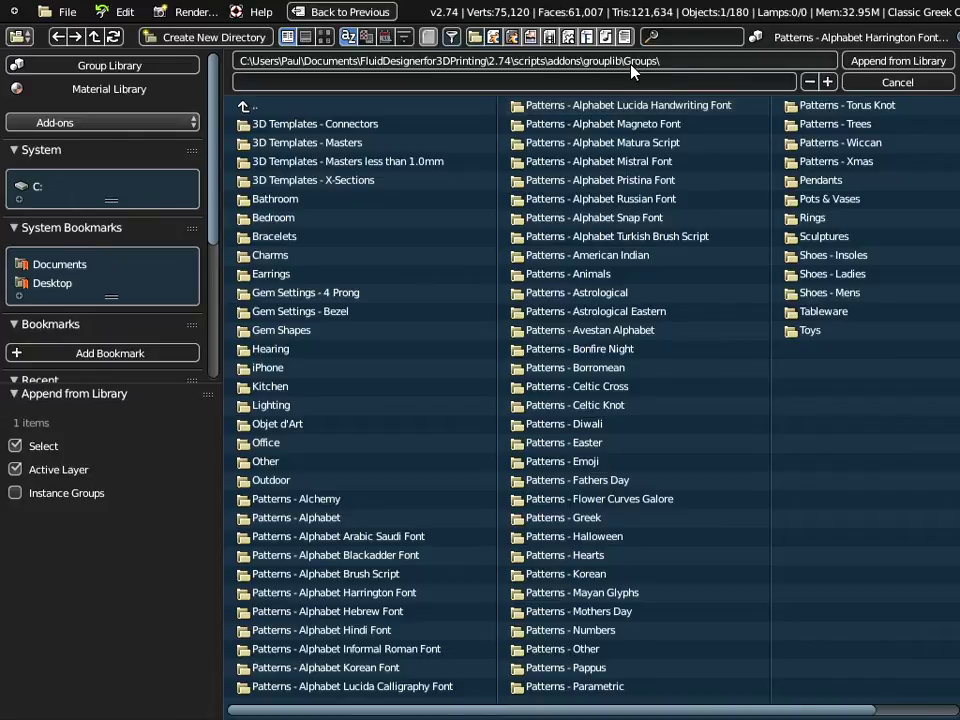
{"action": "left_click", "coordinate": [320, 594]}
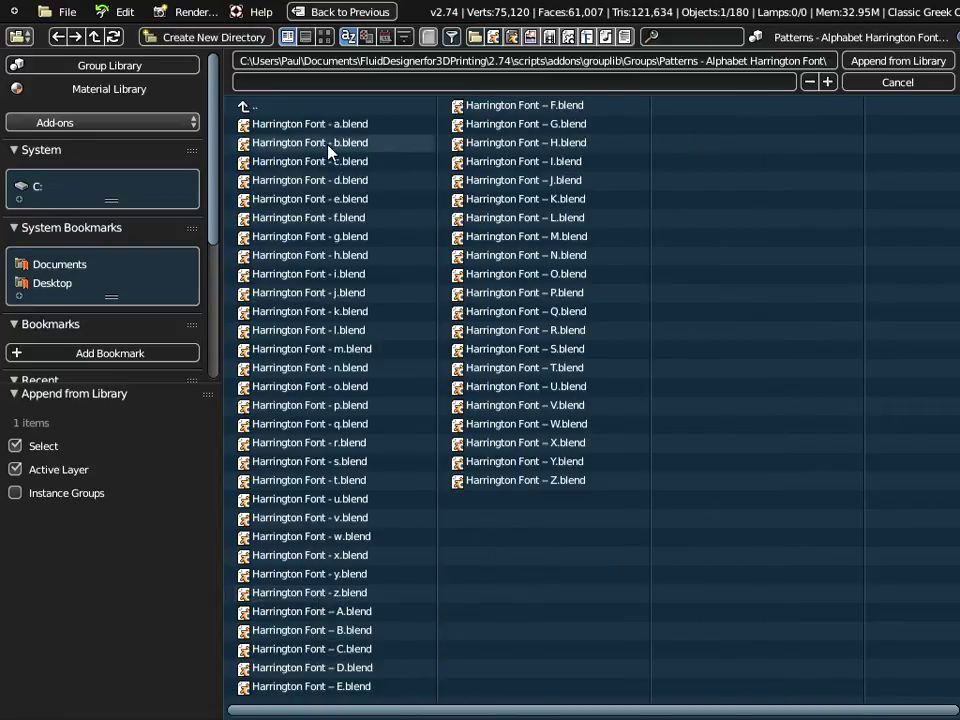
{"action": "double_click", "coordinate": [280, 125]}
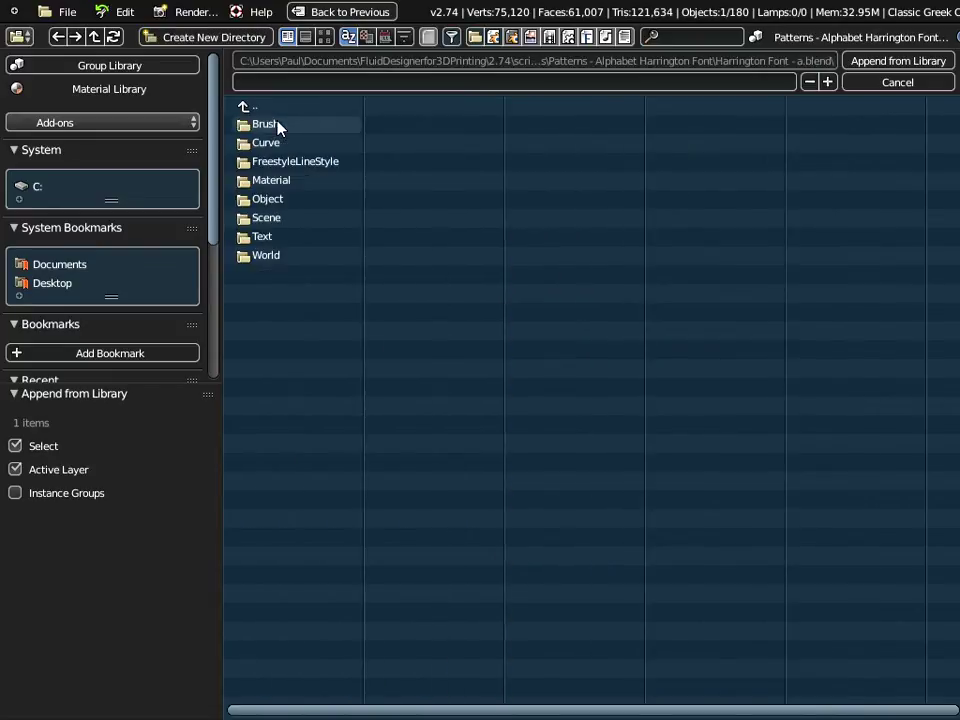
{"action": "left_click", "coordinate": [276, 200]}
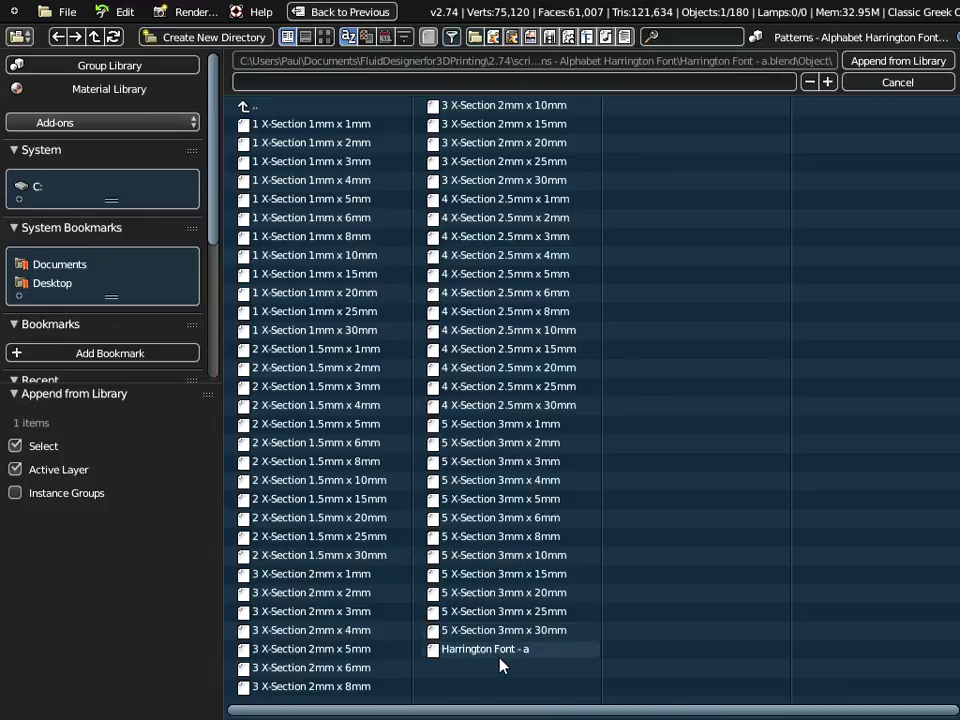
{"action": "left_click", "coordinate": [455, 650]}
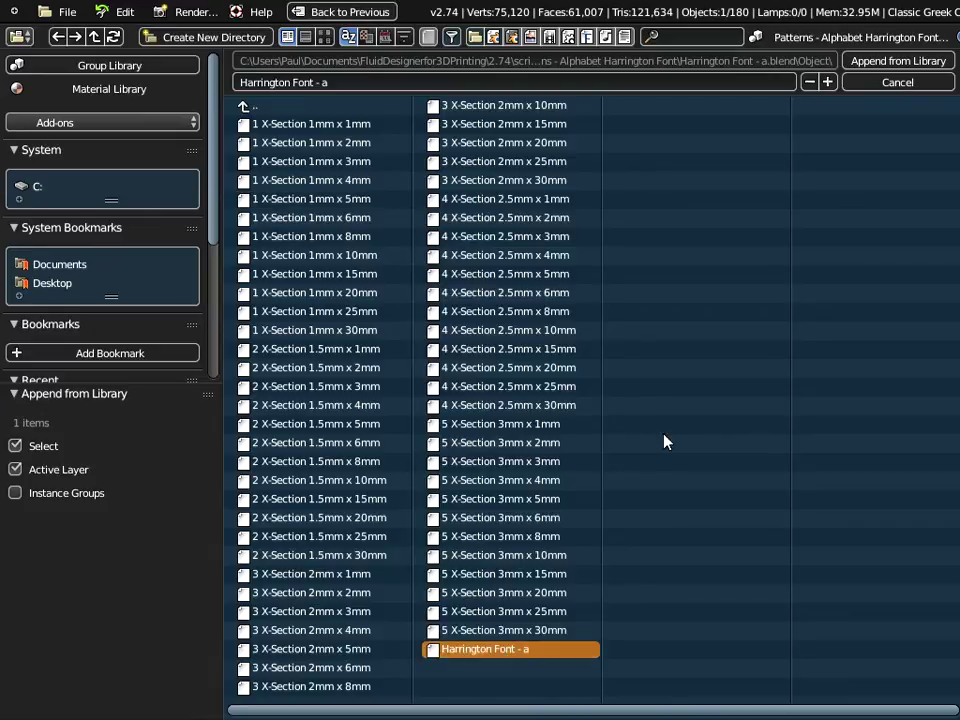
{"action": "left_click", "coordinate": [871, 64]}
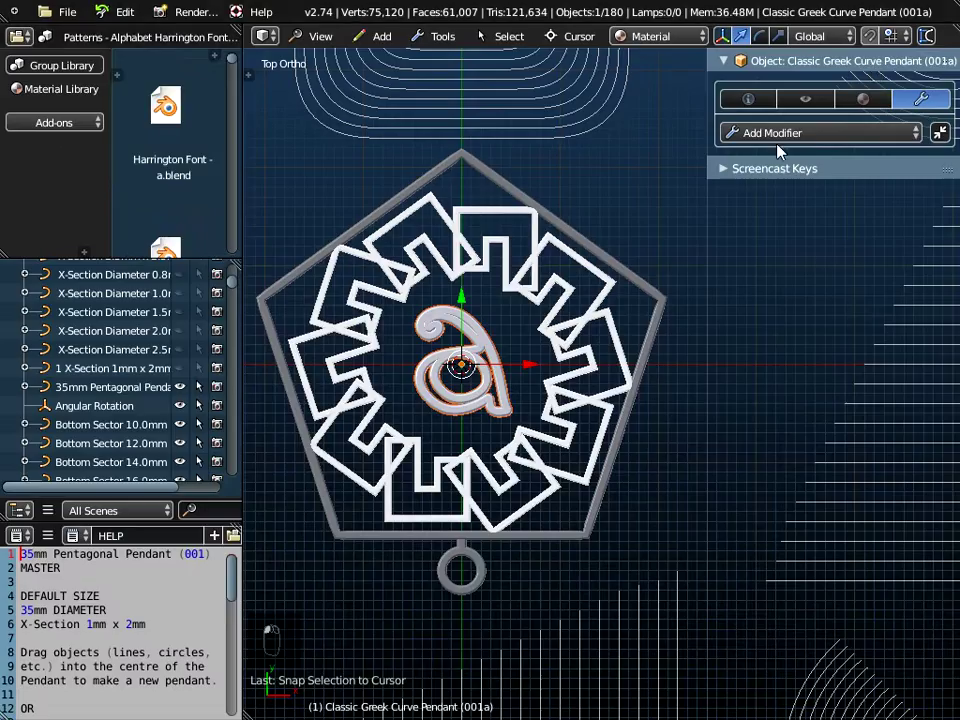
- Select the letter a inside the Greek ring and set its Z rotation to 180°
{"action": "scroll", "coordinate": [478, 424], "scroll_direction": "up", "scroll_amount": 2}
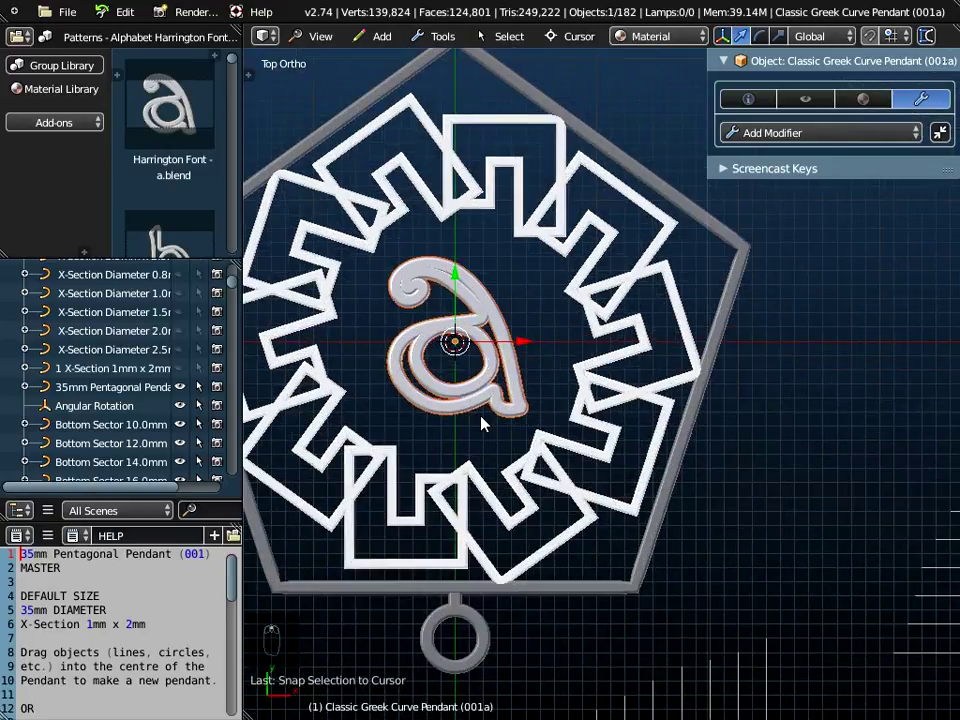
{"action": "middle_click_drag", "start_coordinate": [482, 421], "coordinate": [568, 420], "text": "shift"}
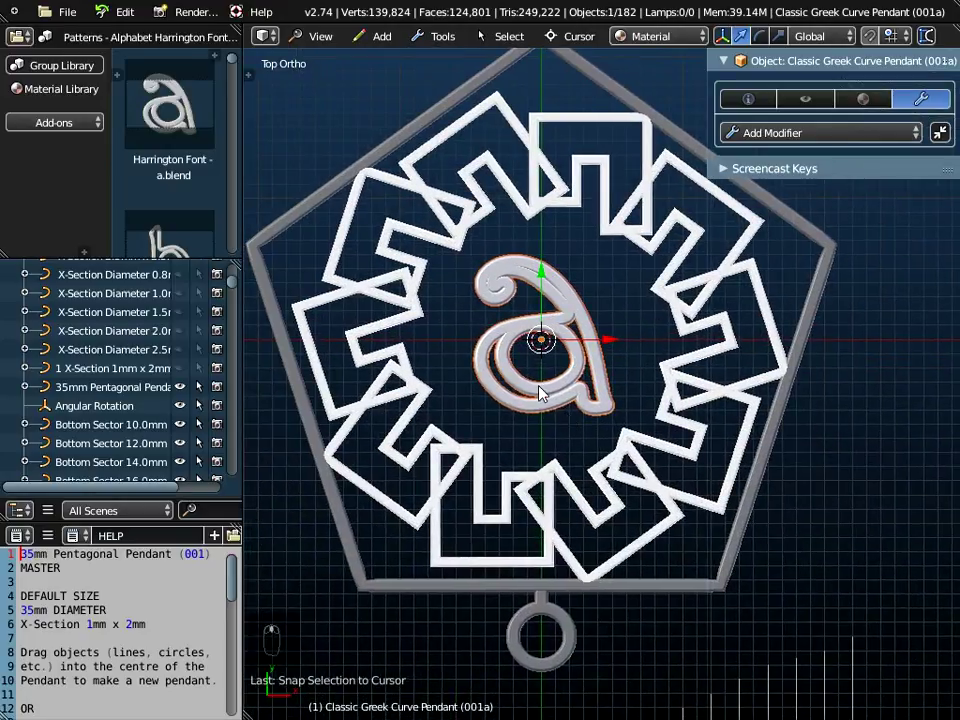
{"action": "right_click", "coordinate": [527, 378]}
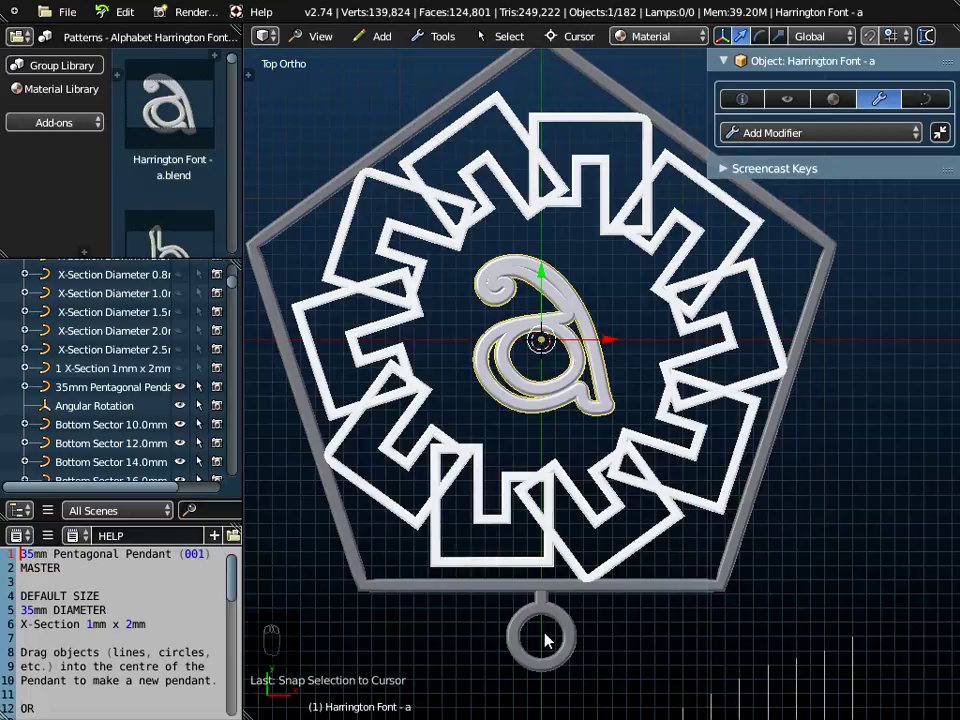
{"action": "left_click", "coordinate": [741, 98]}
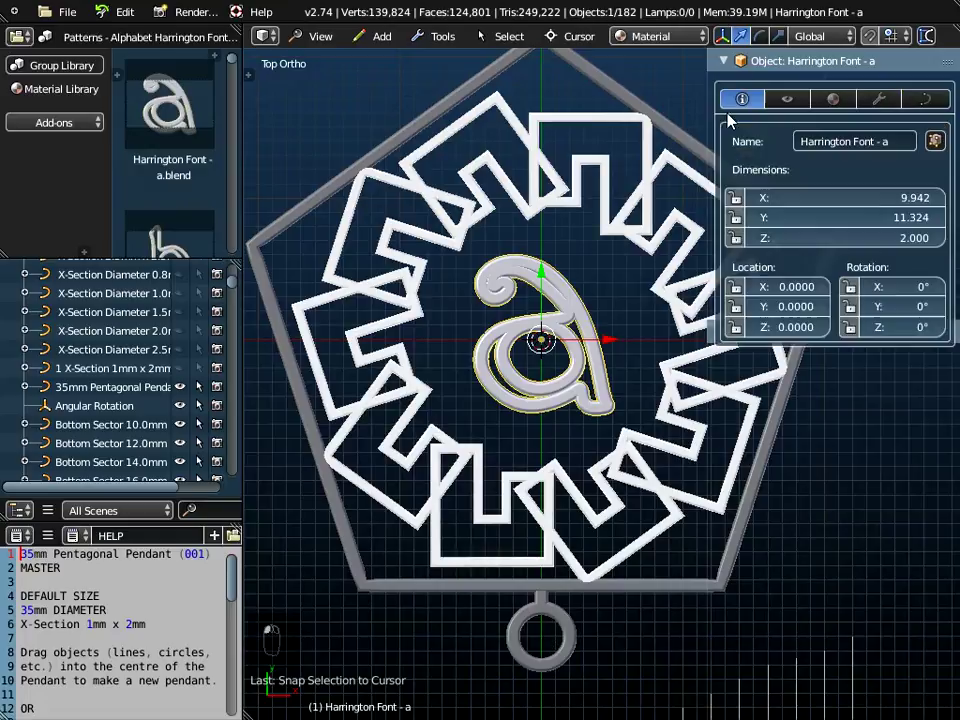
{"action": "left_click", "coordinate": [908, 327]}
{"action": "type", "text": "18"}
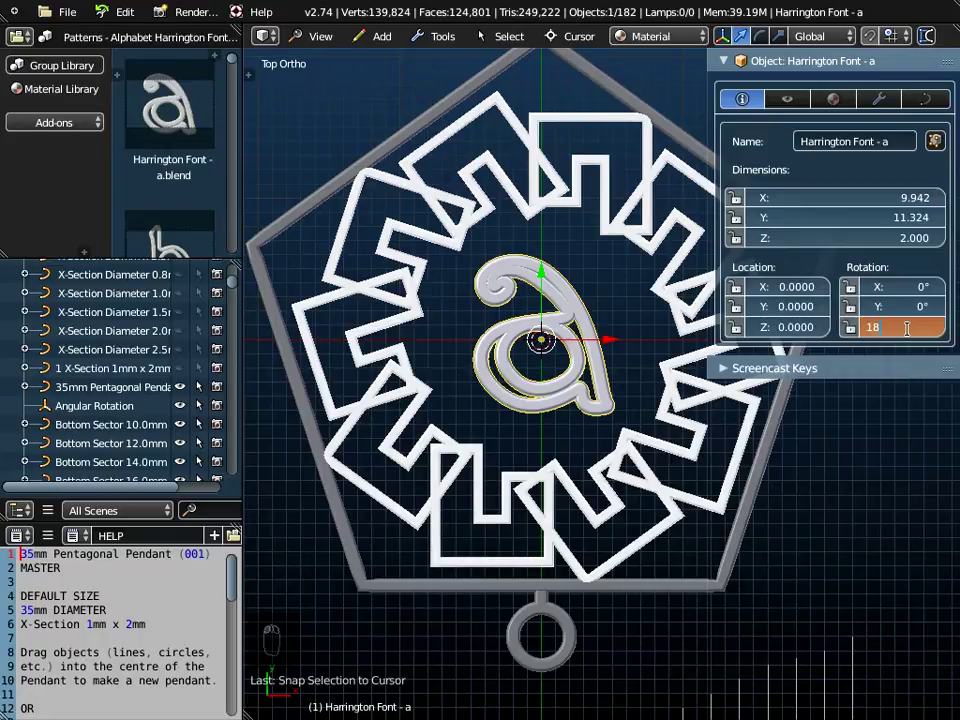
{"action": "type", "text": "0"}
{"action": "key", "text": "Return"}
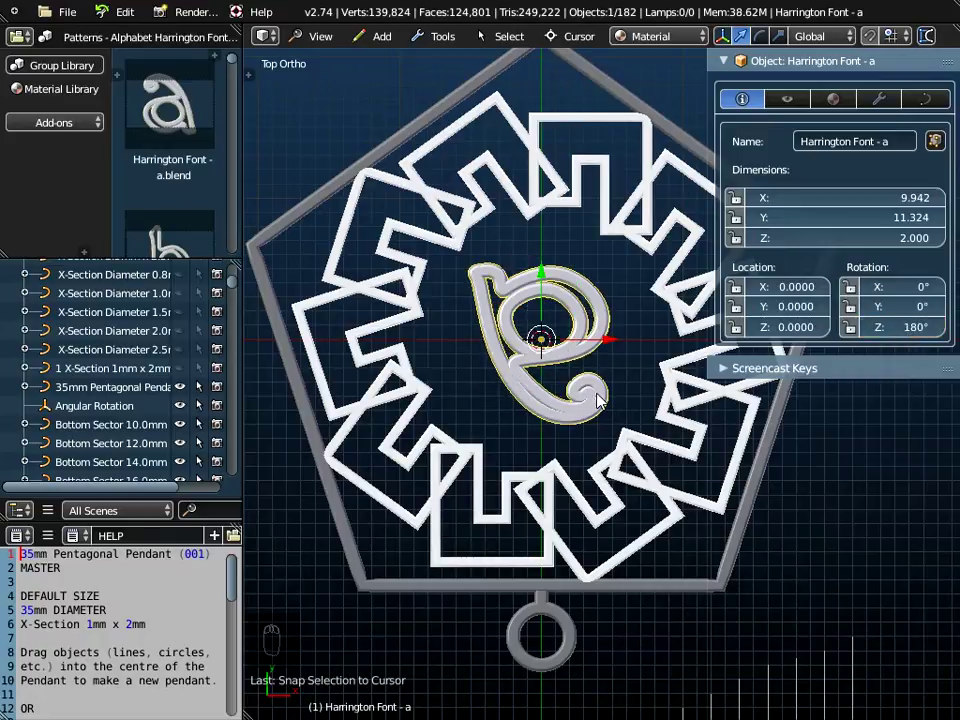
- Scale the letter a up uniformly to about 15.5 by 17.7 mm so it reaches the surrounding Greek ring
{"action": "scroll", "coordinate": [568, 364], "scroll_direction": "down", "scroll_amount": 2}
{"action": "scroll", "coordinate": [563, 371], "scroll_direction": "up", "scroll_amount": 2}
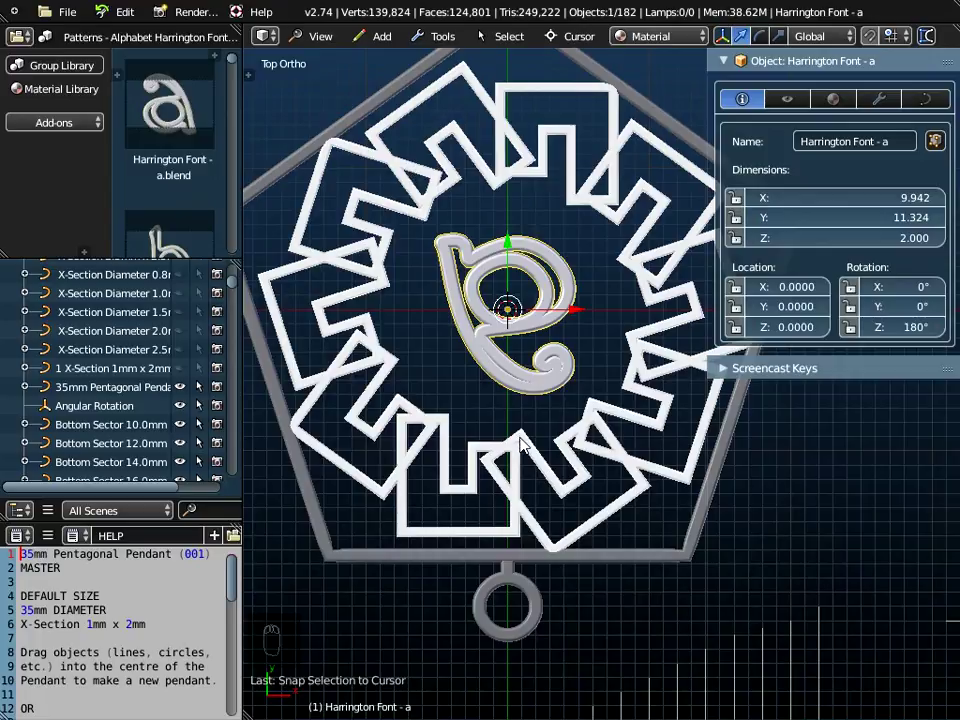
{"action": "key", "text": "s"}
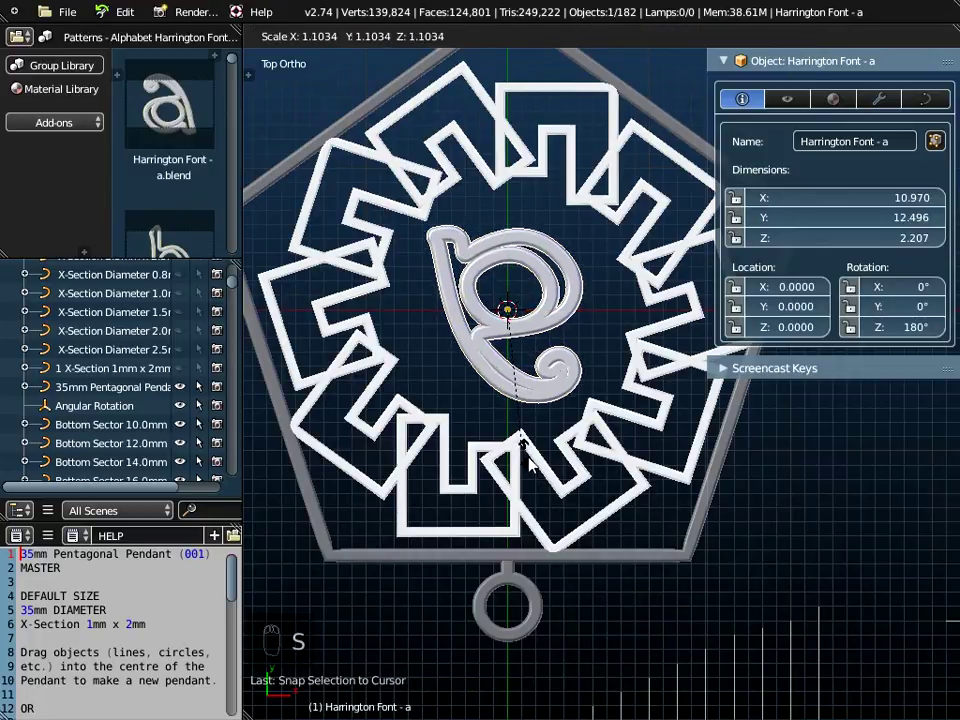
{"action": "left_click", "coordinate": [555, 513]}
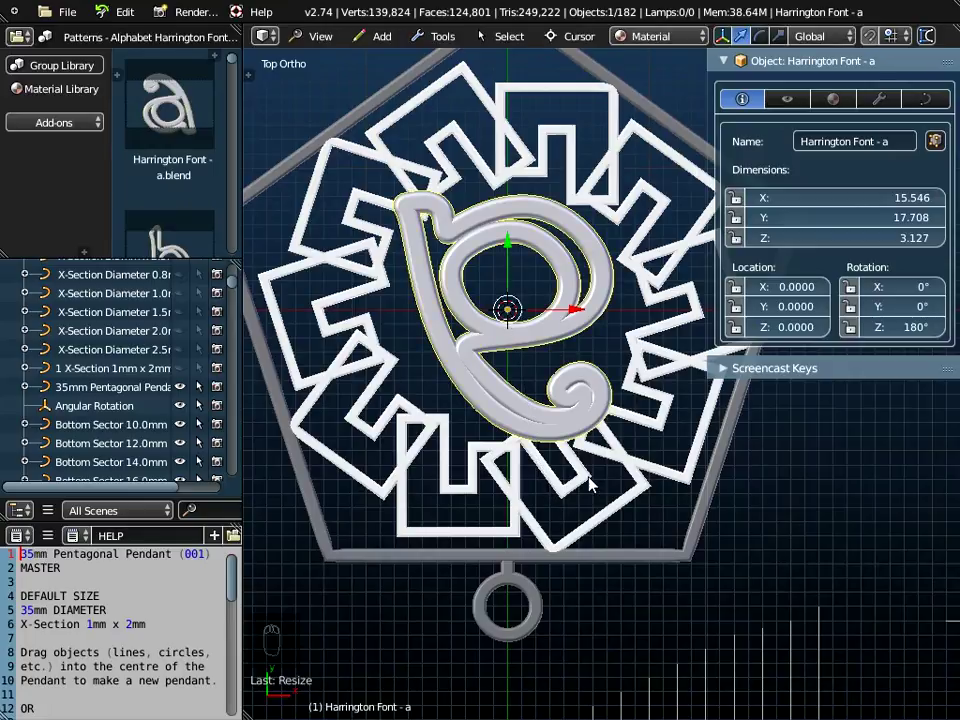
- Apply the scale of the enlarged letter a to its object data
{"action": "middle_click_drag", "start_coordinate": [588, 503], "coordinate": [596, 349]}
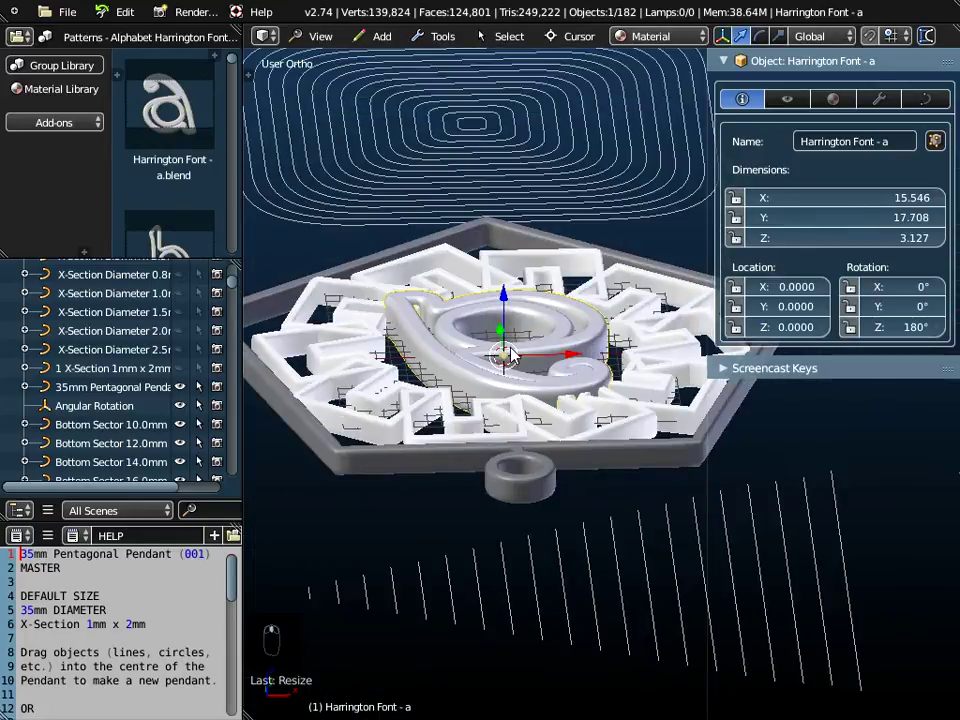
{"action": "scroll", "coordinate": [518, 378], "scroll_direction": "up", "scroll_amount": 1}
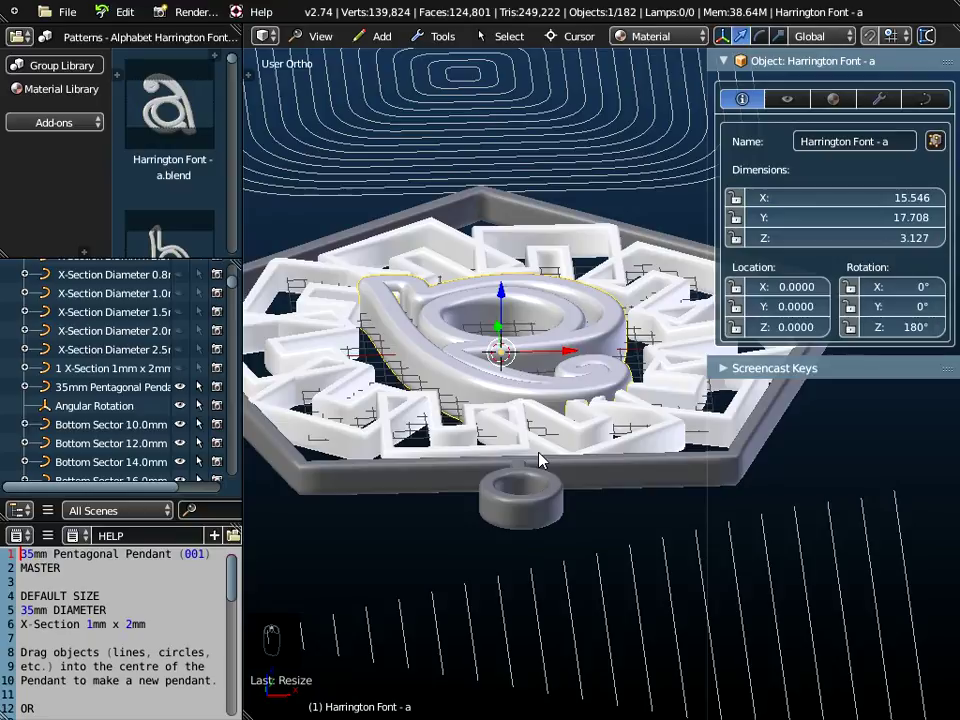
{"action": "key", "text": "ctrl+a"}
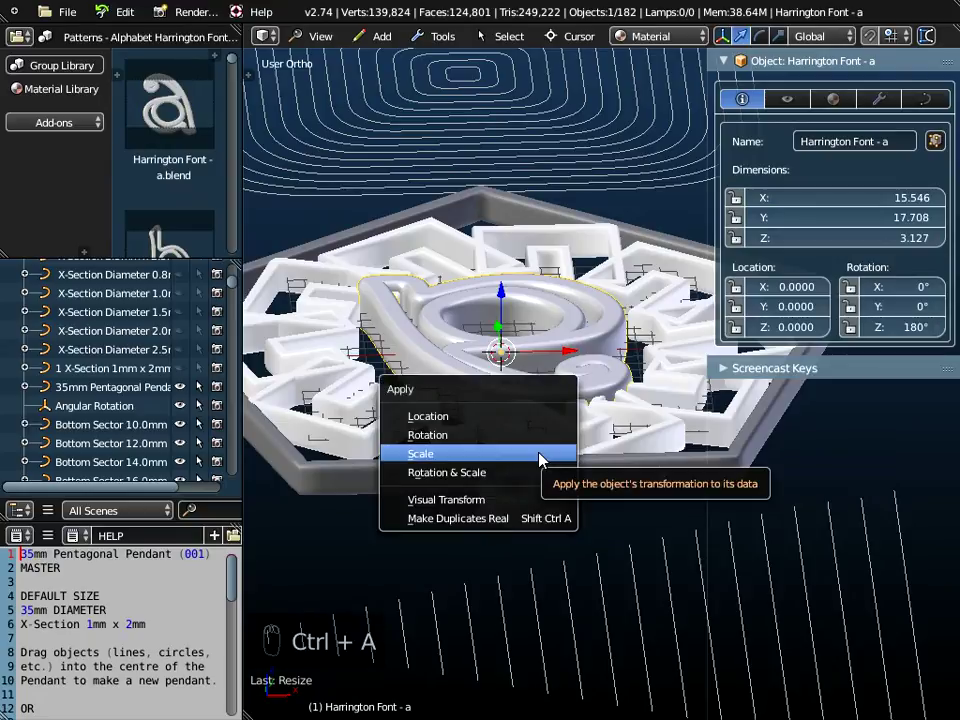
{"action": "left_click", "coordinate": [539, 459]}
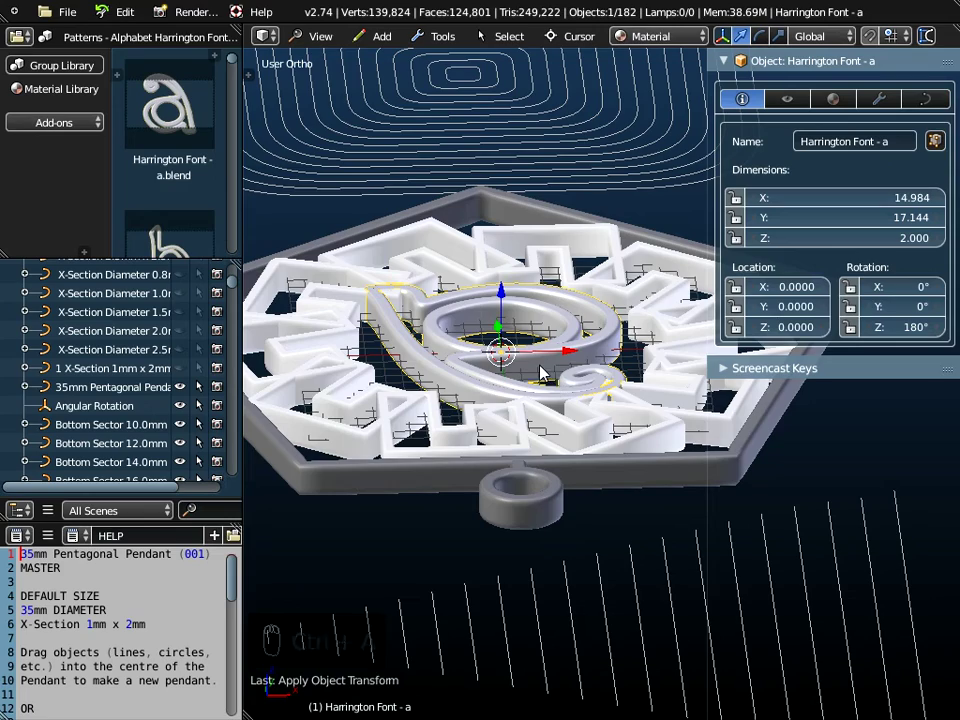
- Switch the group library to the Gem Settings - Bezel category
{"action": "middle_click_drag", "start_coordinate": [477, 396], "coordinate": [505, 432]}
{"action": "left_click", "coordinate": [320, 36]}
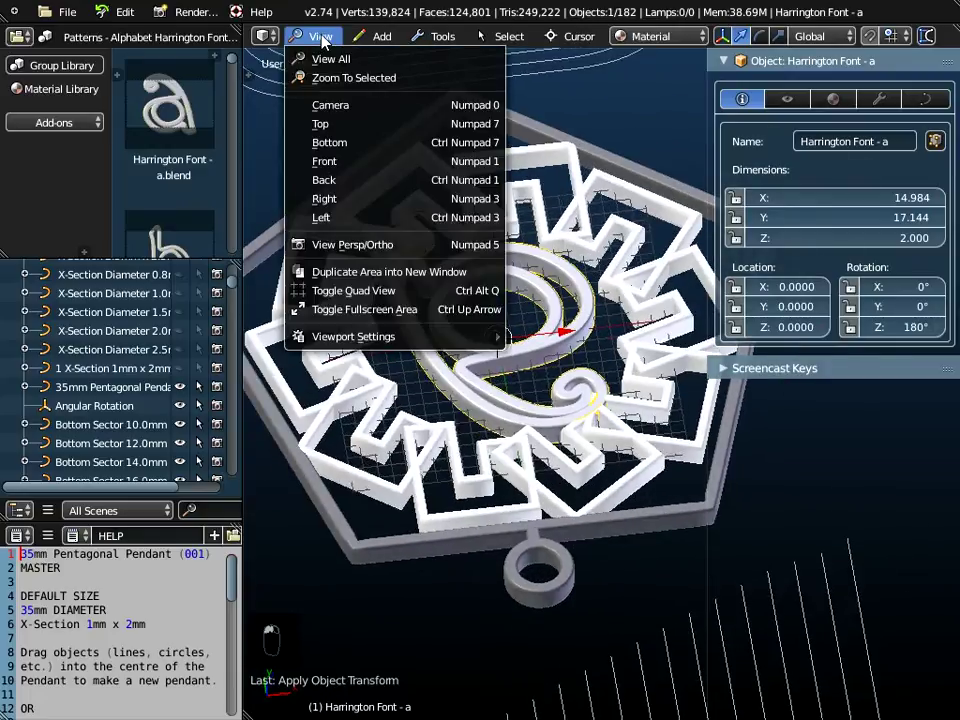
{"action": "left_click", "coordinate": [330, 122]}
{"action": "scroll", "coordinate": [490, 298], "scroll_direction": "down", "scroll_amount": 2}
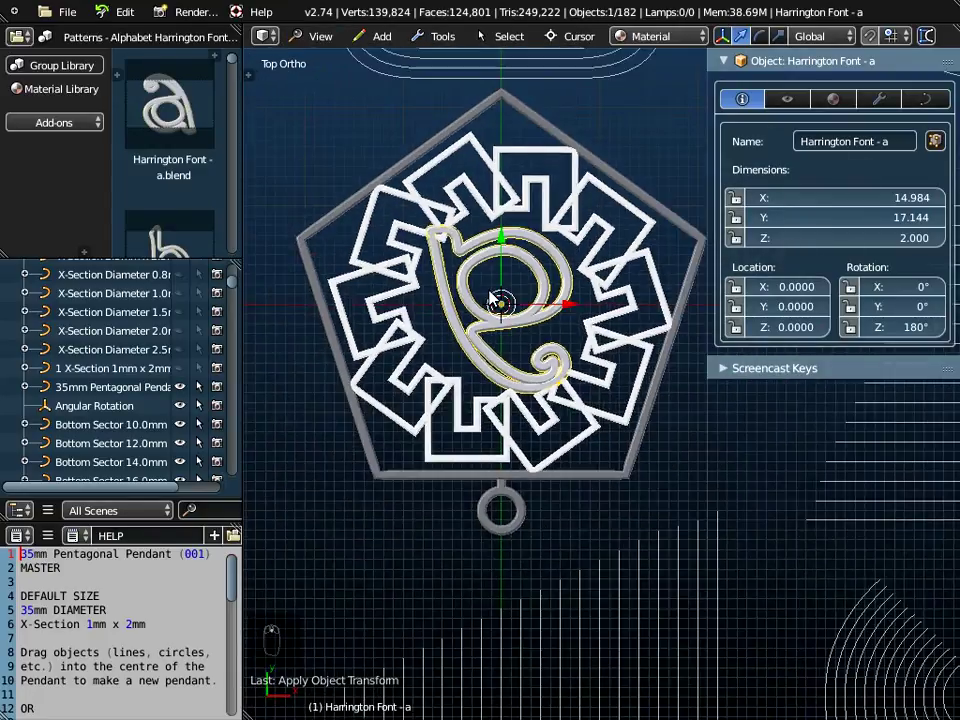
{"action": "mouse_move", "coordinate": [540, 475]}
{"action": "middle_mouse_down"}
{"action": "mouse_move", "coordinate": [549, 92]}
{"action": "mouse_move", "coordinate": [697, 400]}
{"action": "mouse_move", "coordinate": [786, 444]}
{"action": "mouse_move", "coordinate": [517, 310]}
{"action": "mouse_move", "coordinate": [536, 471]}
{"action": "middle_mouse_up"}
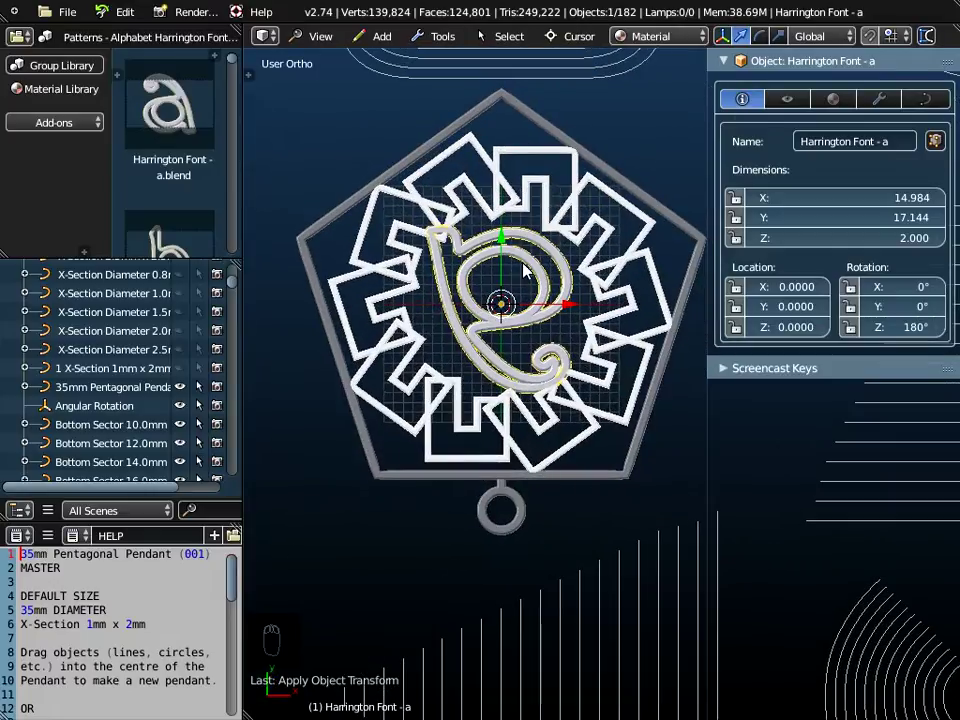
{"action": "left_click", "coordinate": [96, 40]}
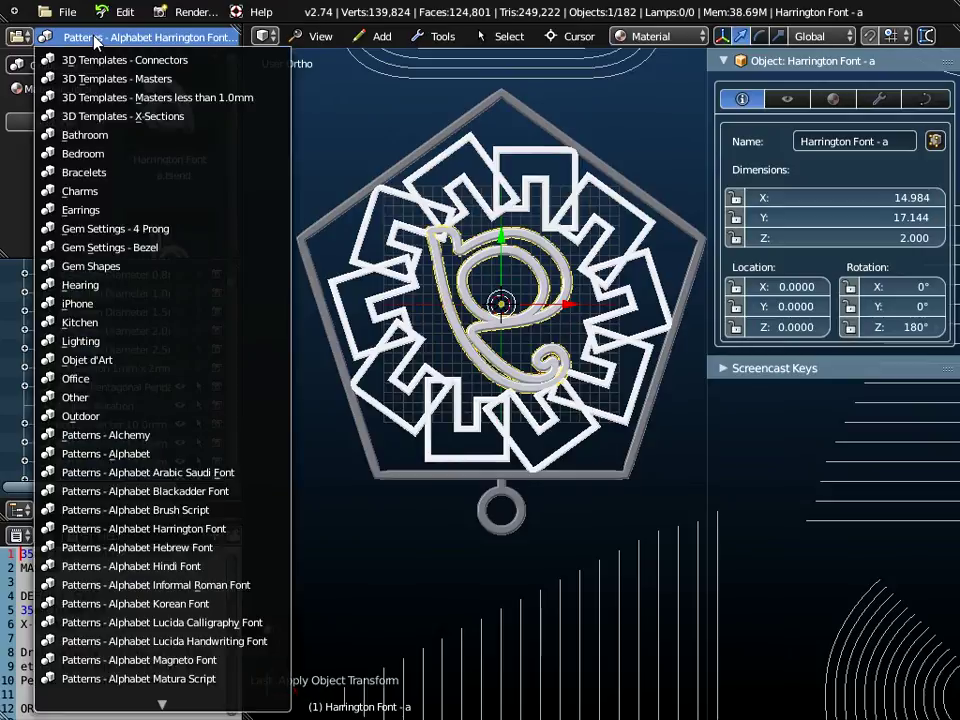
{"action": "left_click", "coordinate": [115, 246]}
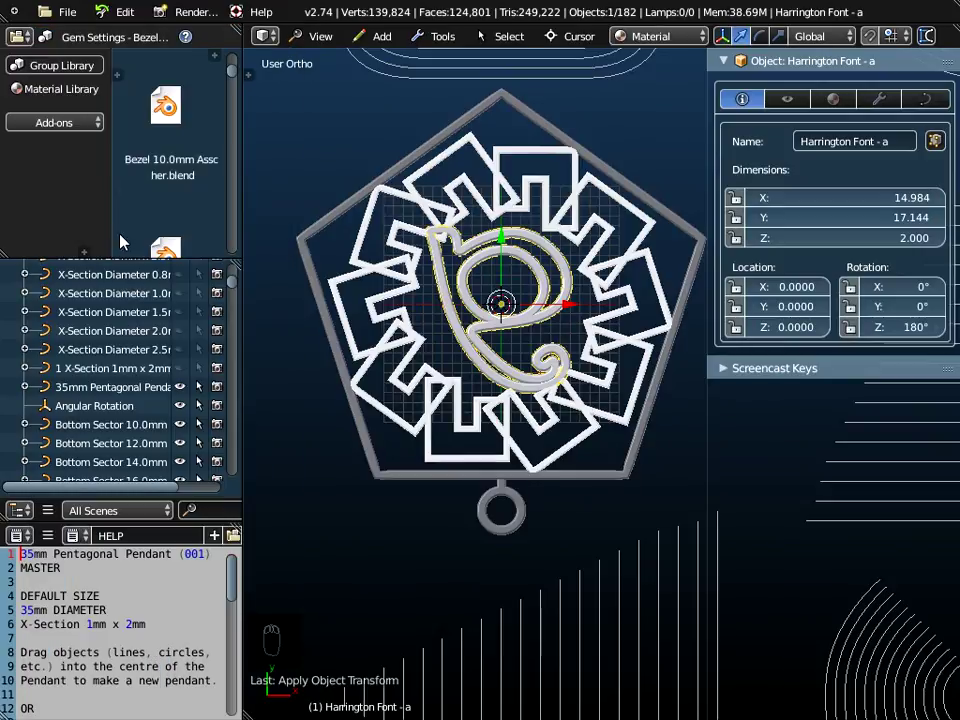
- Enlarge the library area and browse the 10.0mm bezel gem settings
{"action": "scroll", "coordinate": [190, 168], "scroll_direction": "down", "scroll_amount": 5}
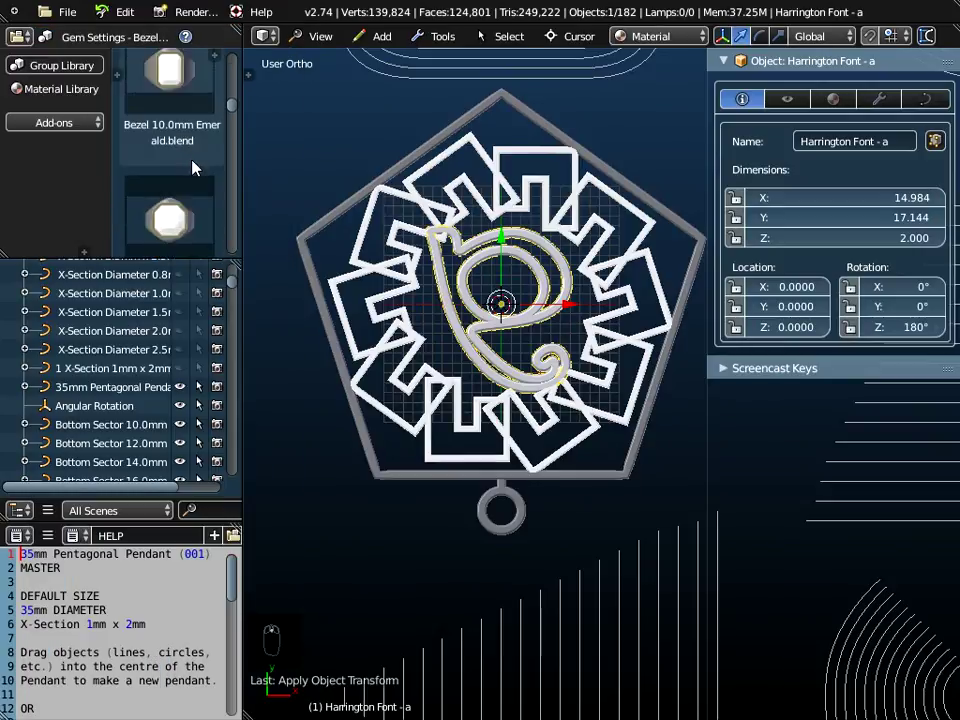
{"action": "left_click_drag", "start_coordinate": [240, 193], "coordinate": [347, 189]}
{"action": "scroll", "coordinate": [220, 188], "scroll_direction": "down", "scroll_amount": 2}
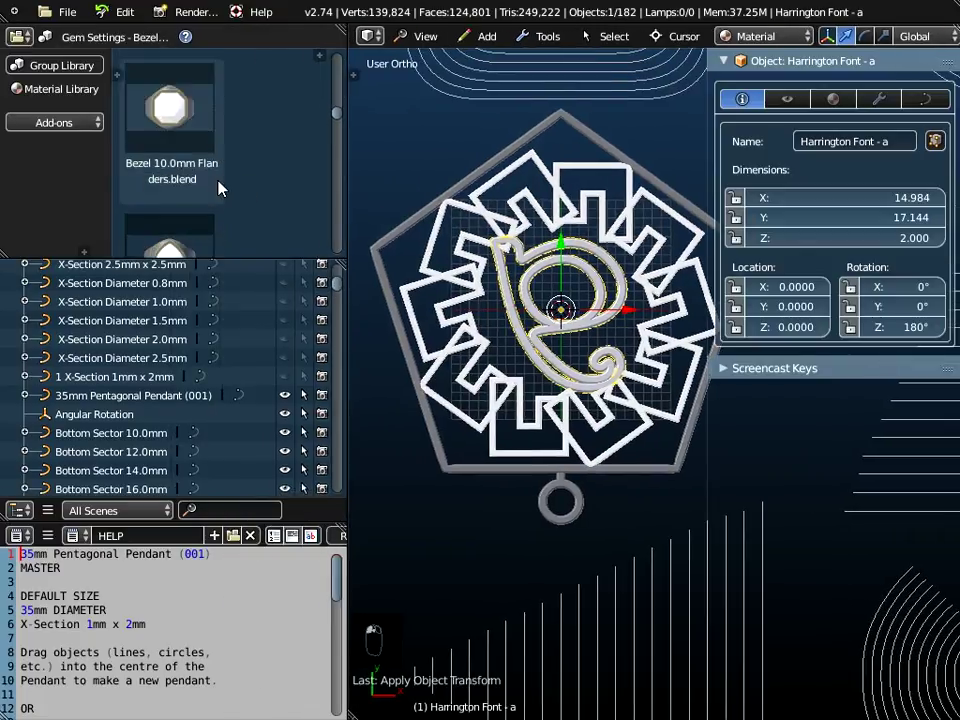
{"action": "left_click_drag", "start_coordinate": [242, 258], "coordinate": [247, 385]}
{"action": "scroll", "coordinate": [210, 258], "scroll_direction": "down", "scroll_amount": 5}
{"action": "scroll", "coordinate": [210, 258], "scroll_direction": "down", "scroll_amount": 2}
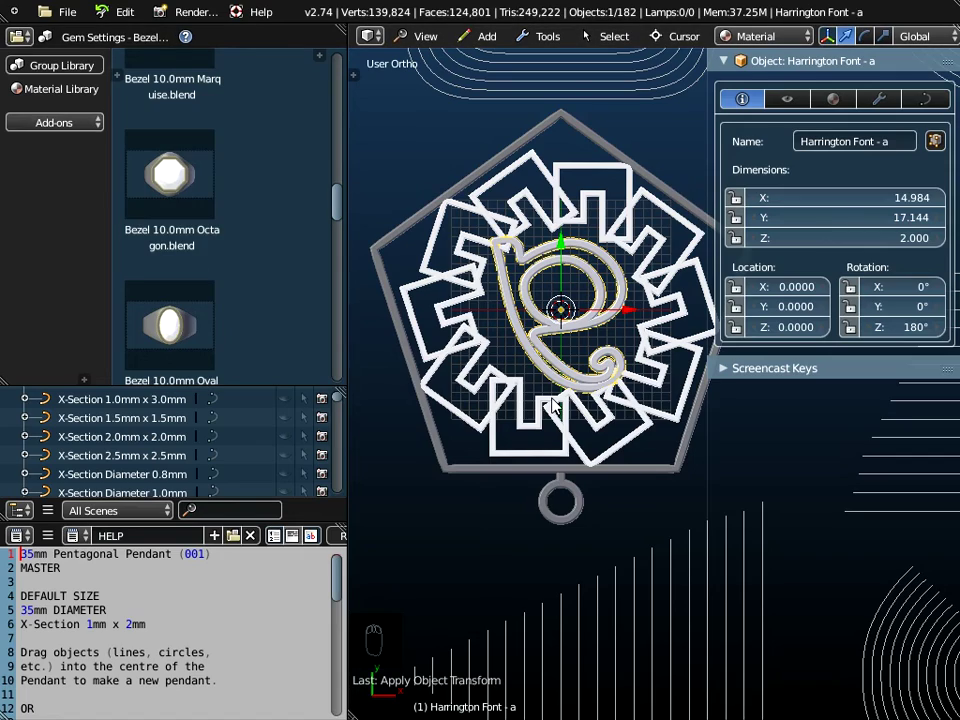
- Shrink the library and object properties areas to give the 3D view of the pendant more room
{"action": "middle_click_drag", "start_coordinate": [553, 408], "coordinate": [805, 396]}
{"action": "middle_click_drag", "start_coordinate": [684, 351], "coordinate": [593, 218]}
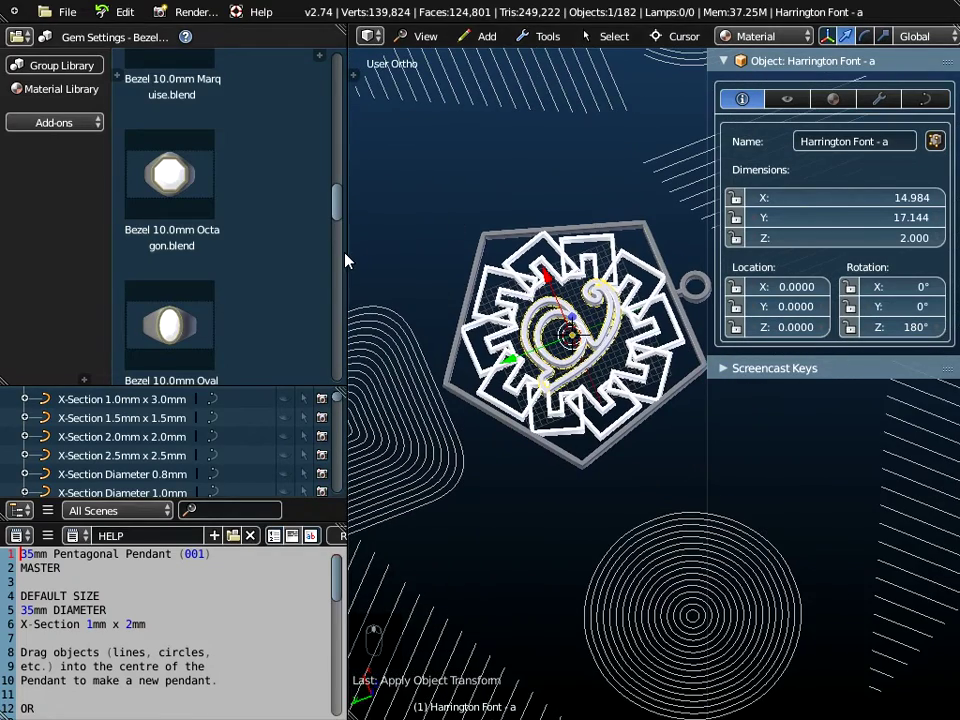
{"action": "left_click_drag", "start_coordinate": [345, 258], "coordinate": [222, 255]}
{"action": "left_click_drag", "start_coordinate": [707, 254], "coordinate": [905, 258]}
{"action": "middle_click_drag", "start_coordinate": [859, 279], "coordinate": [536, 395]}
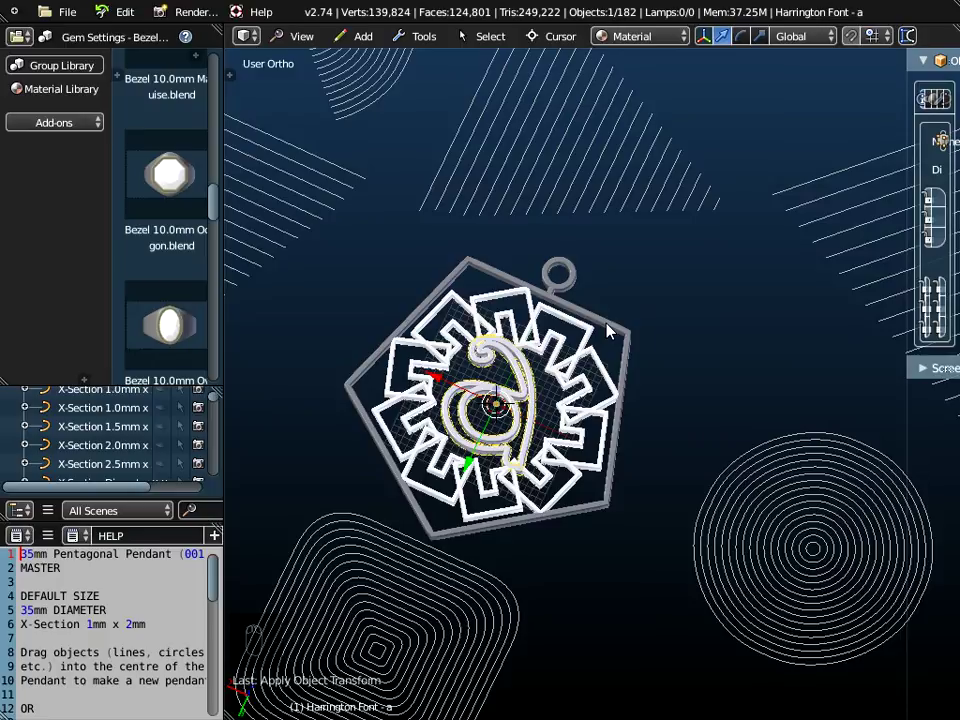
- Join the letter a to the 35mm pentagonal frame, with the frame as the active object
{"action": "scroll", "coordinate": [492, 400], "scroll_direction": "up", "scroll_amount": 2}
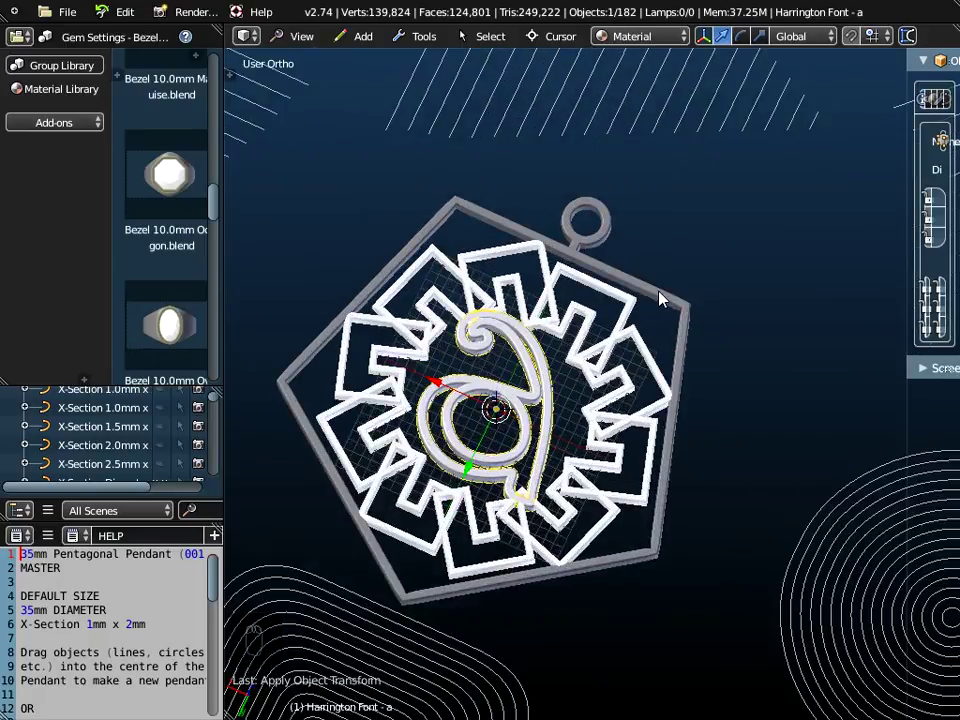
{"action": "right_click", "coordinate": [660, 297], "text": "shift"}
{"action": "left_click", "coordinate": [424, 36]}
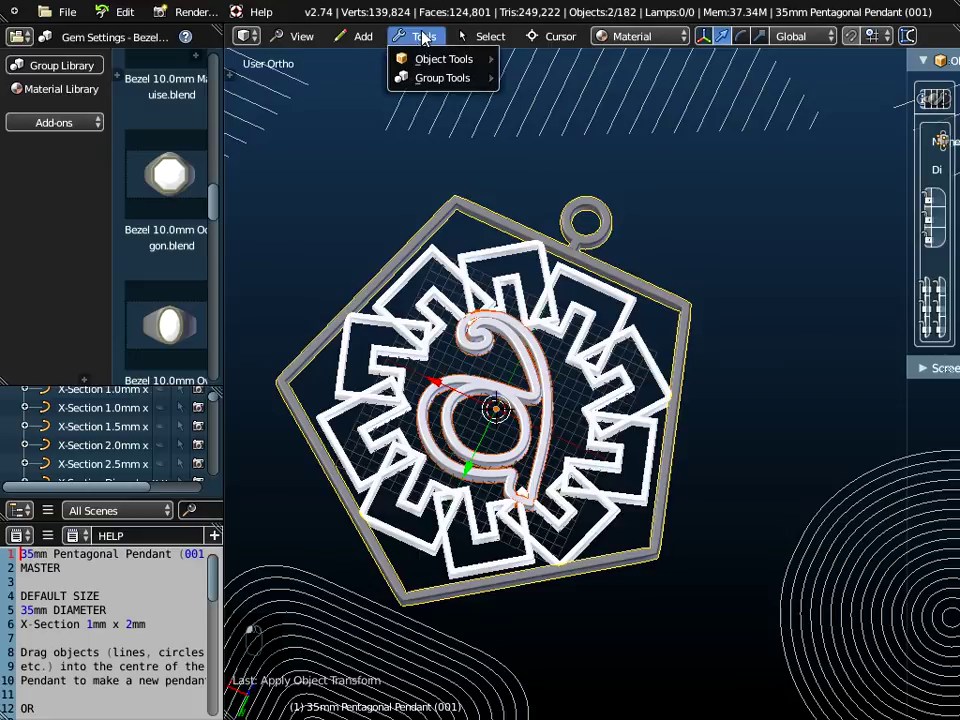
{"action": "mouse_move", "coordinate": [440, 60]}
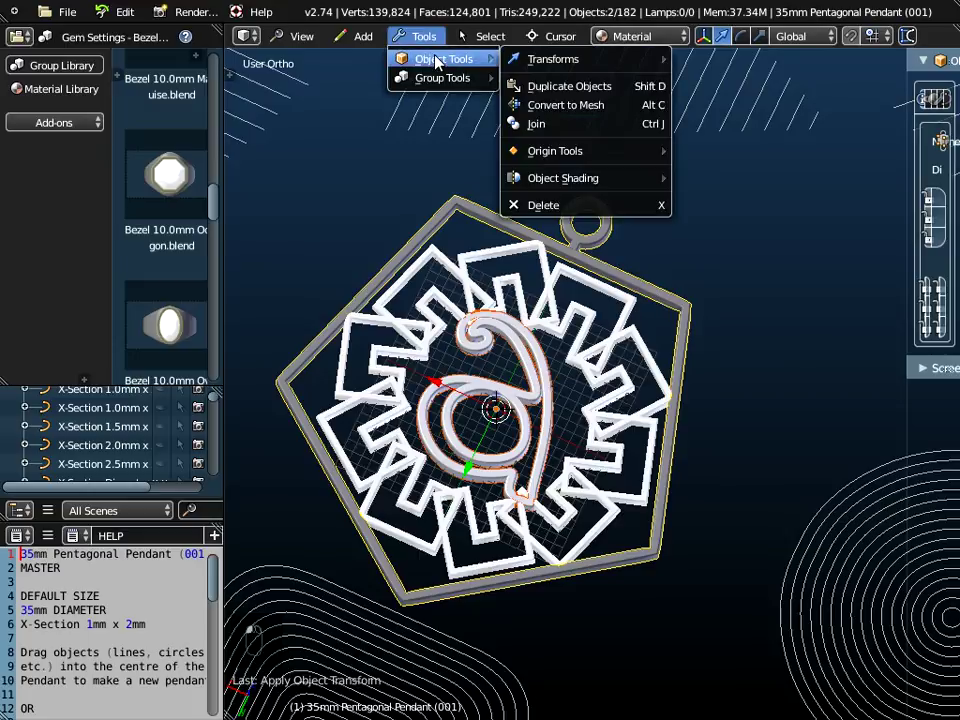
{"action": "left_click", "coordinate": [540, 124]}
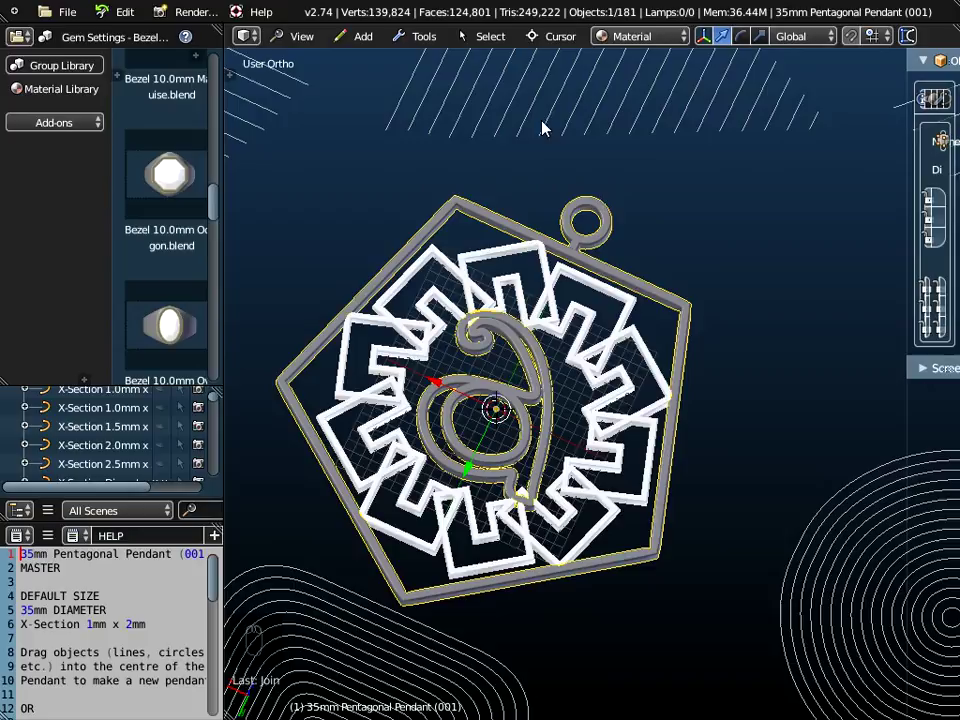
- Convert the joined frame and letter a to a mesh
{"action": "left_click", "coordinate": [424, 36]}
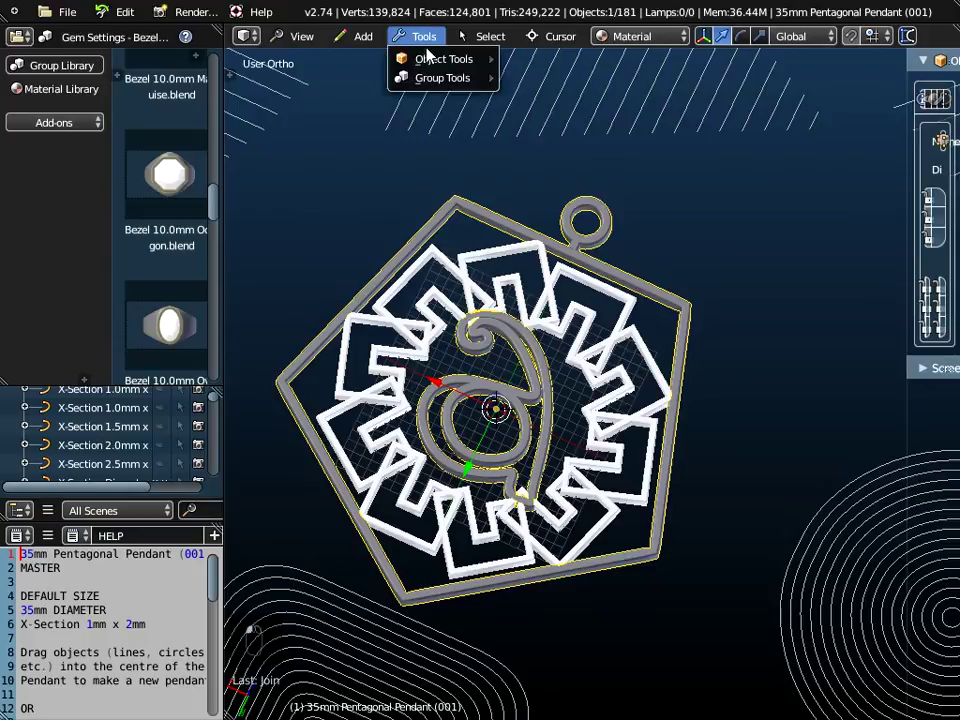
{"action": "mouse_move", "coordinate": [440, 60]}
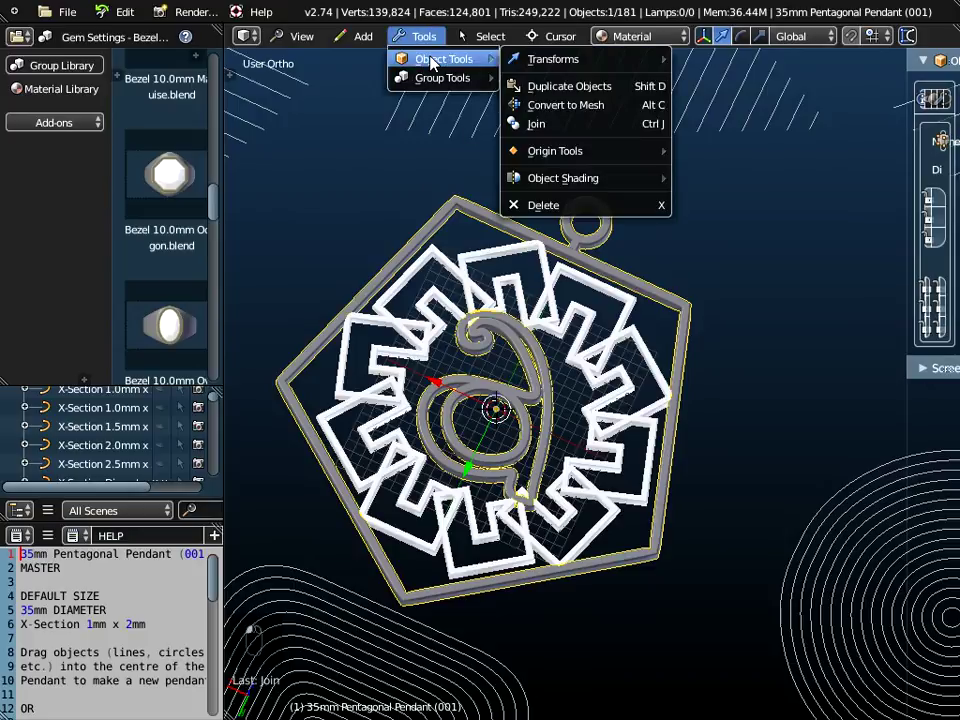
{"action": "left_click", "coordinate": [555, 106]}
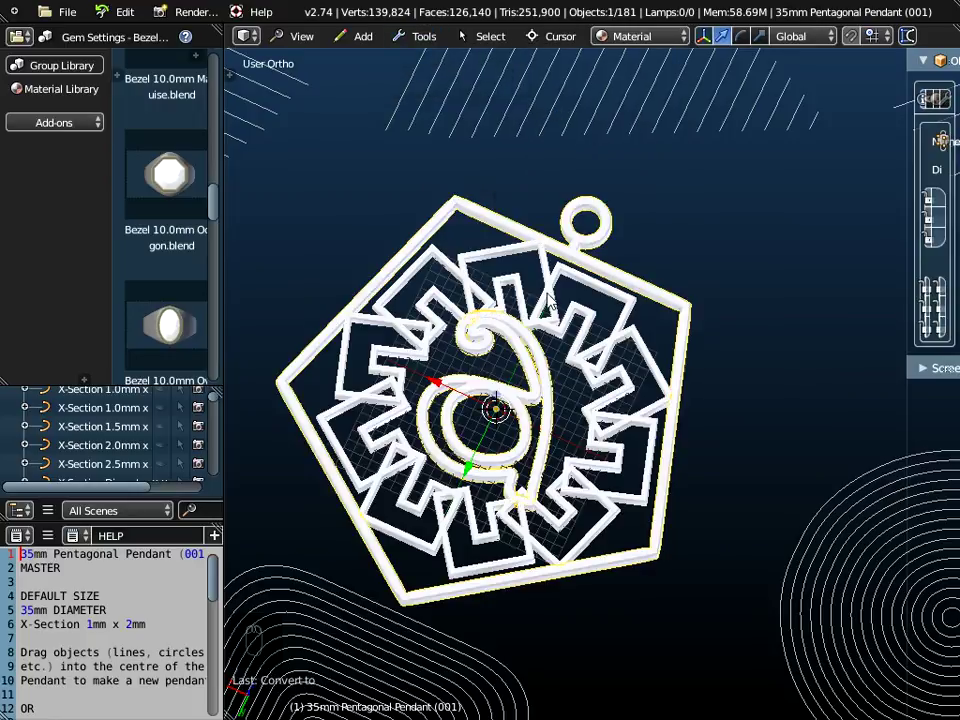
- Join the Classic Greek Curve ring into the pentagonal frame mesh, keeping the frame as the active object
{"action": "scroll", "coordinate": [549, 313], "scroll_direction": "up", "scroll_amount": 3}
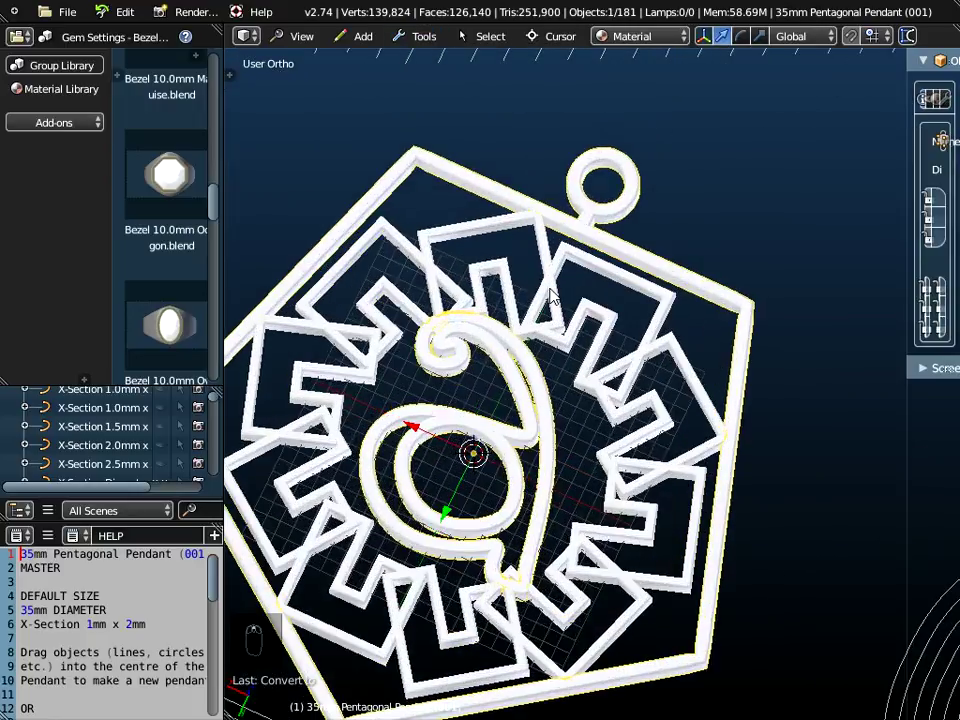
{"action": "right_click", "coordinate": [549, 295]}
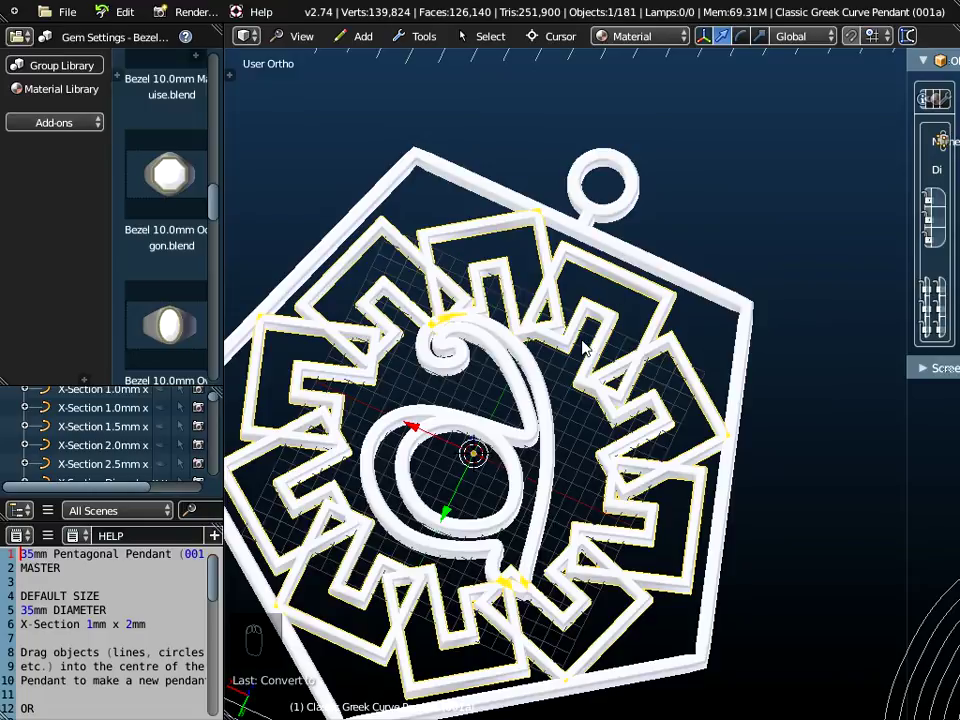
{"action": "right_click", "coordinate": [521, 388], "text": "shift"}
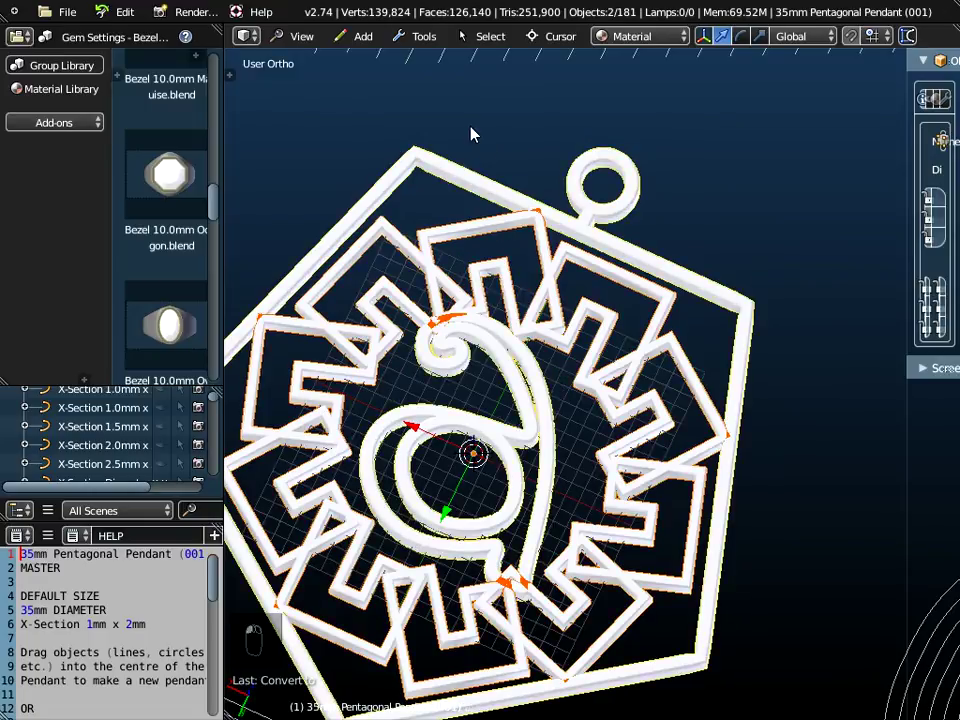
{"action": "left_click", "coordinate": [432, 40]}
{"action": "mouse_move", "coordinate": [444, 64]}
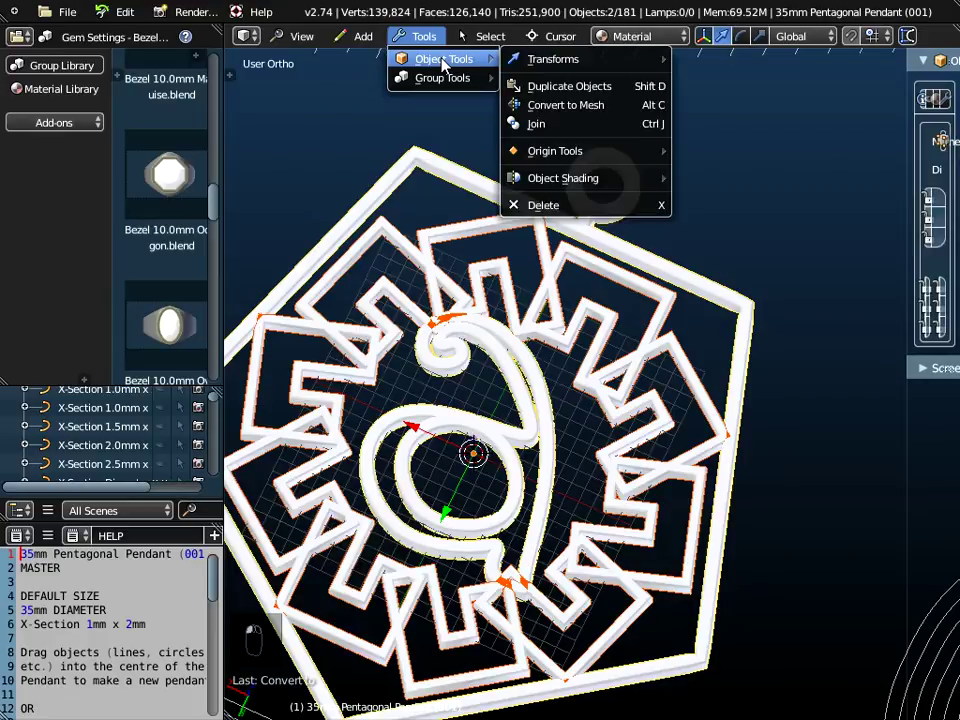
{"action": "left_click", "coordinate": [543, 124]}
- Try moving the joined pendant along the global X axis to check that its parts move together
{"action": "scroll", "coordinate": [515, 260], "scroll_direction": "down", "scroll_amount": 4}
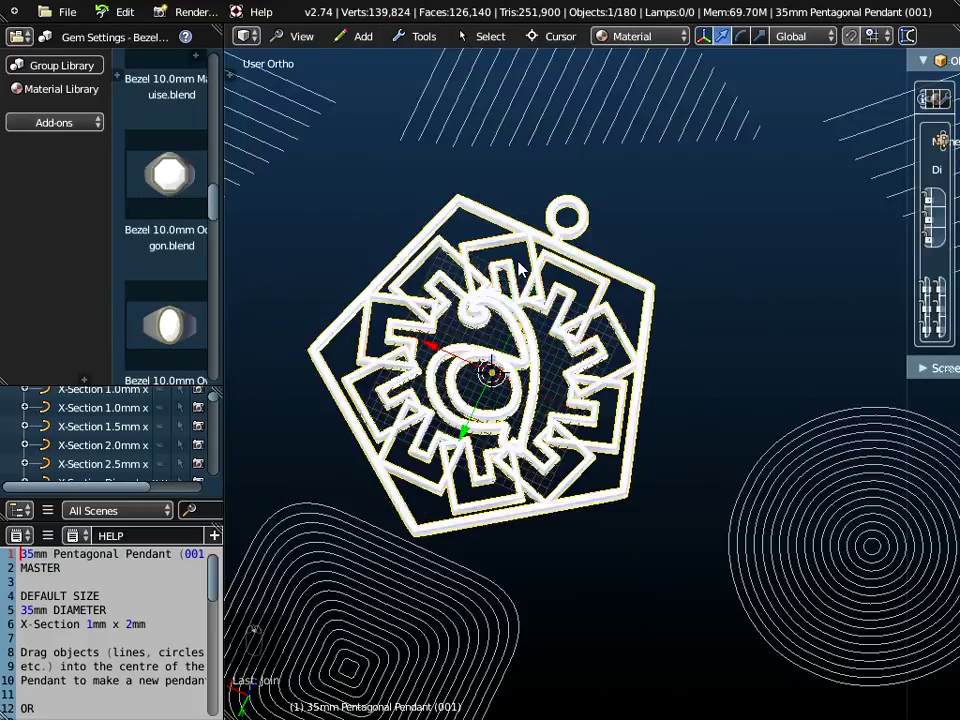
{"action": "key", "text": "g"}
{"action": "key", "text": "x"}
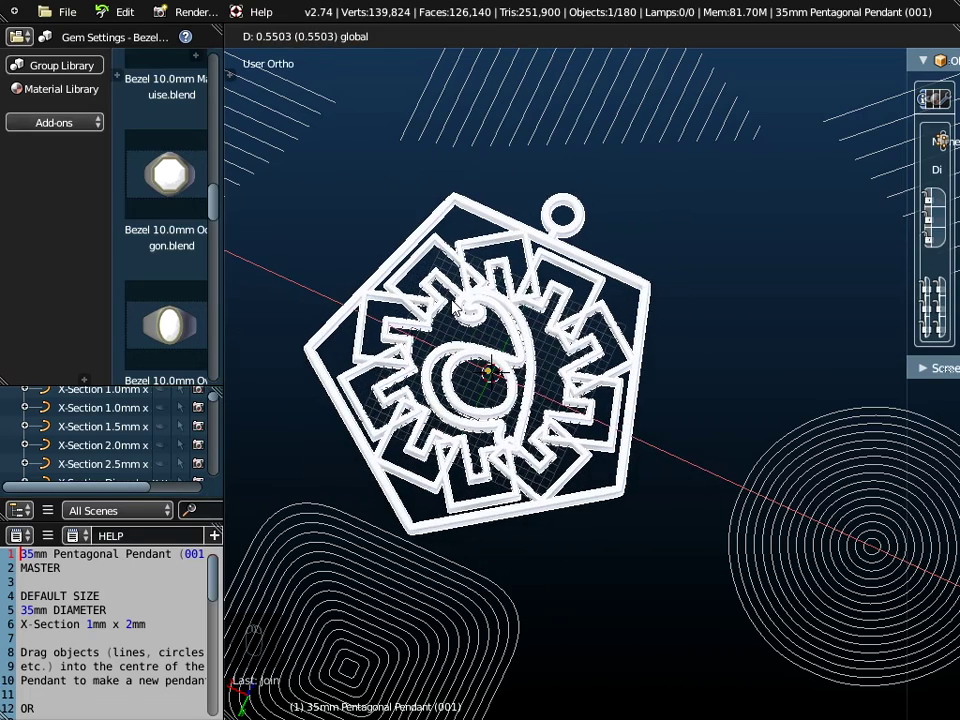
{"action": "left_click", "coordinate": [455, 310]}
{"action": "middle_click_drag", "start_coordinate": [455, 310], "coordinate": [594, 330]}
{"action": "scroll", "coordinate": [533, 433], "scroll_direction": "up", "scroll_amount": 3}
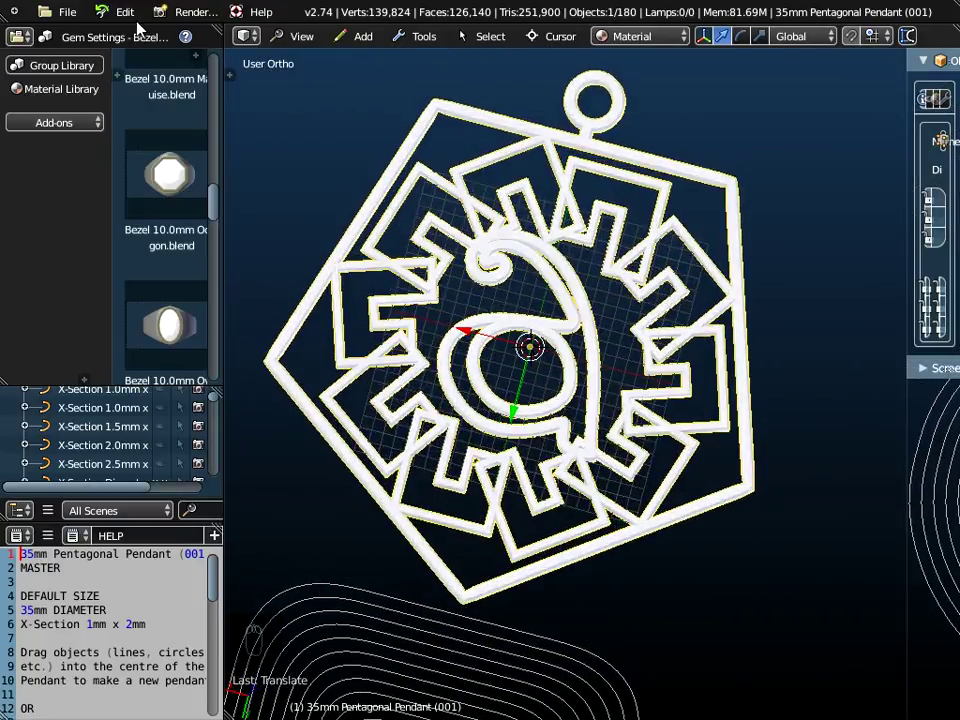
- Export the pendant in Wavefront OBJ format to the Desktop as "35mm Pentagonal Pendant (001) Greek Pattern"
{"action": "left_click", "coordinate": [66, 12]}
{"action": "mouse_move", "coordinate": [147, 401]}
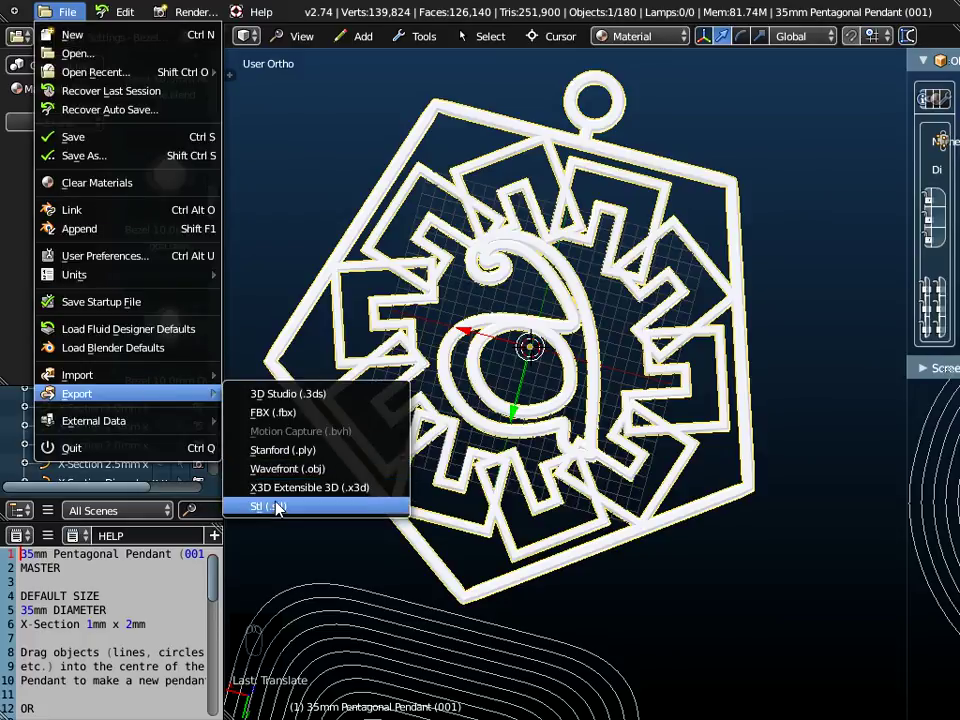
{"action": "left_click", "coordinate": [258, 467]}
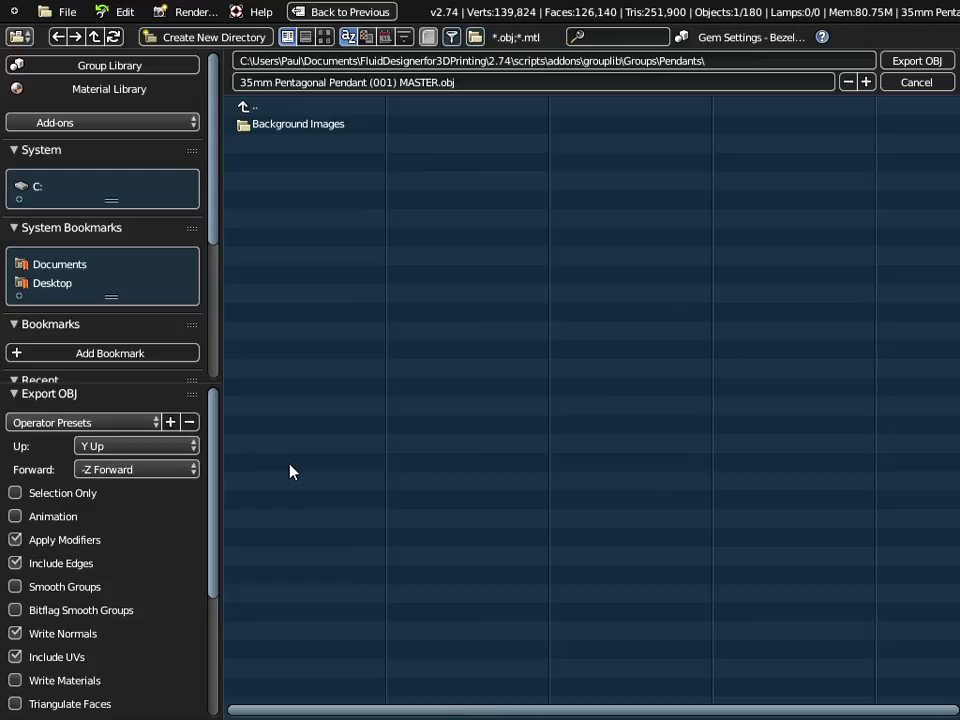
{"action": "left_click", "coordinate": [30, 285]}
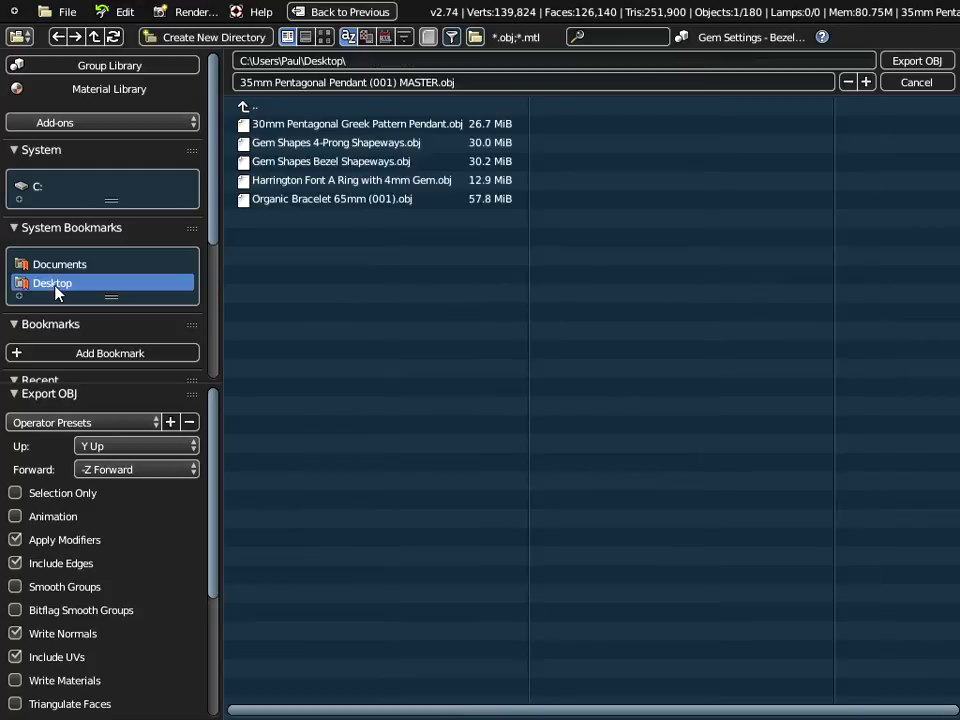
{"action": "left_click", "coordinate": [422, 82]}
{"action": "double_click", "coordinate": [422, 82]}
{"action": "key", "text": "BackSpace"}
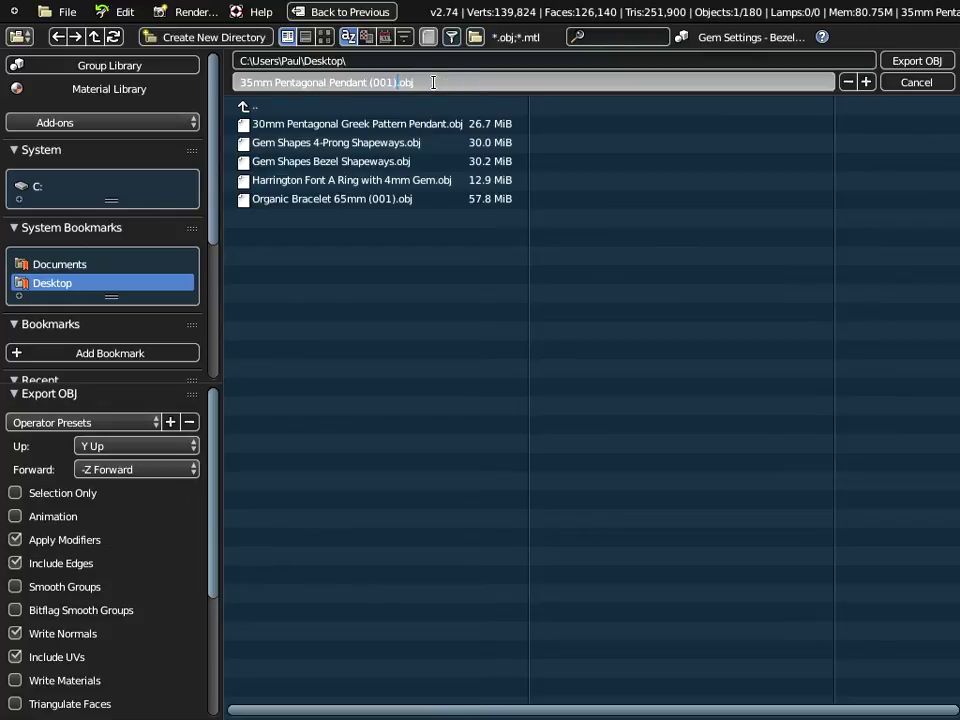
{"action": "type", "text": "Greek Pattern"}
{"action": "key", "text": "Return"}
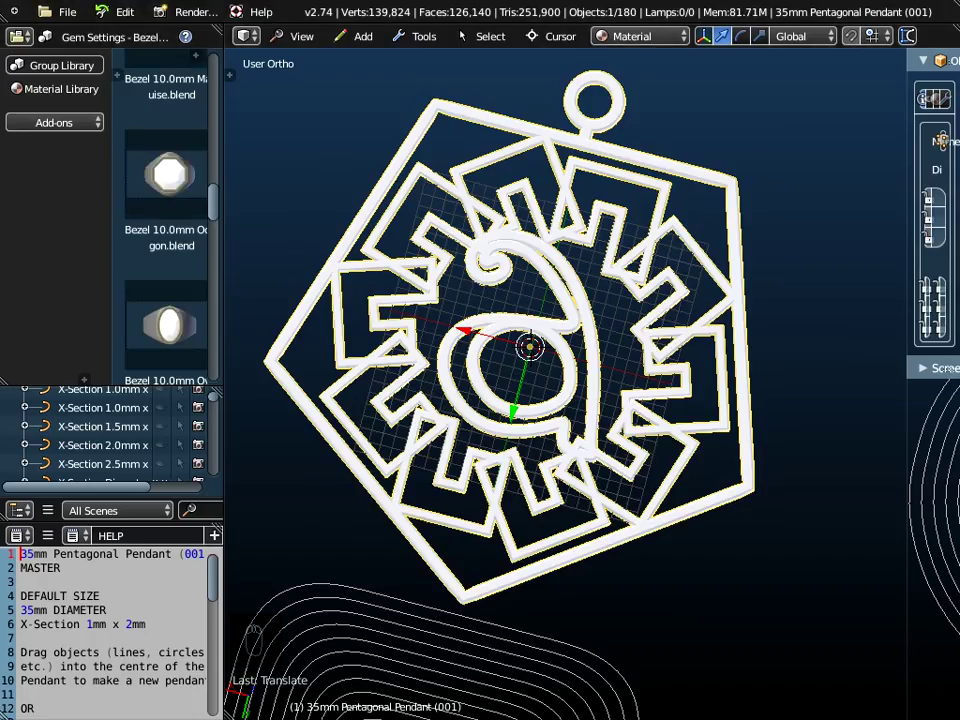
- Switch to netfabb Basic and open "35mm Pentagonal Pendant (001) Greek Pattern" from the Desktop
{"action": "key", "text": "alt+Tab"}
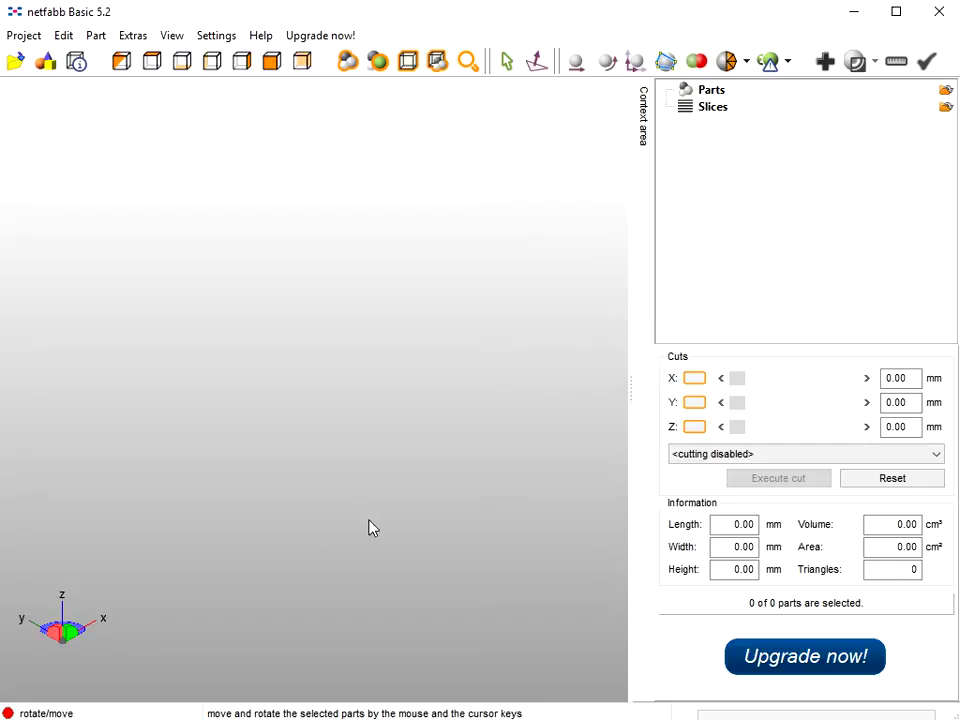
{"action": "left_click", "coordinate": [26, 35]}
{"action": "left_click", "coordinate": [40, 79]}
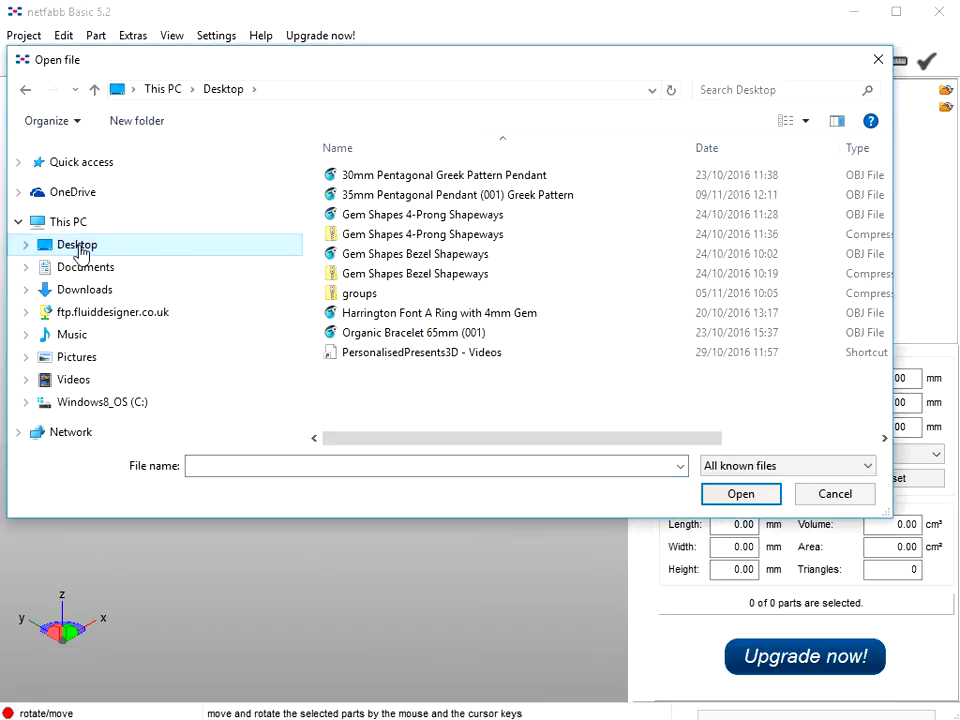
{"action": "left_click", "coordinate": [394, 195]}
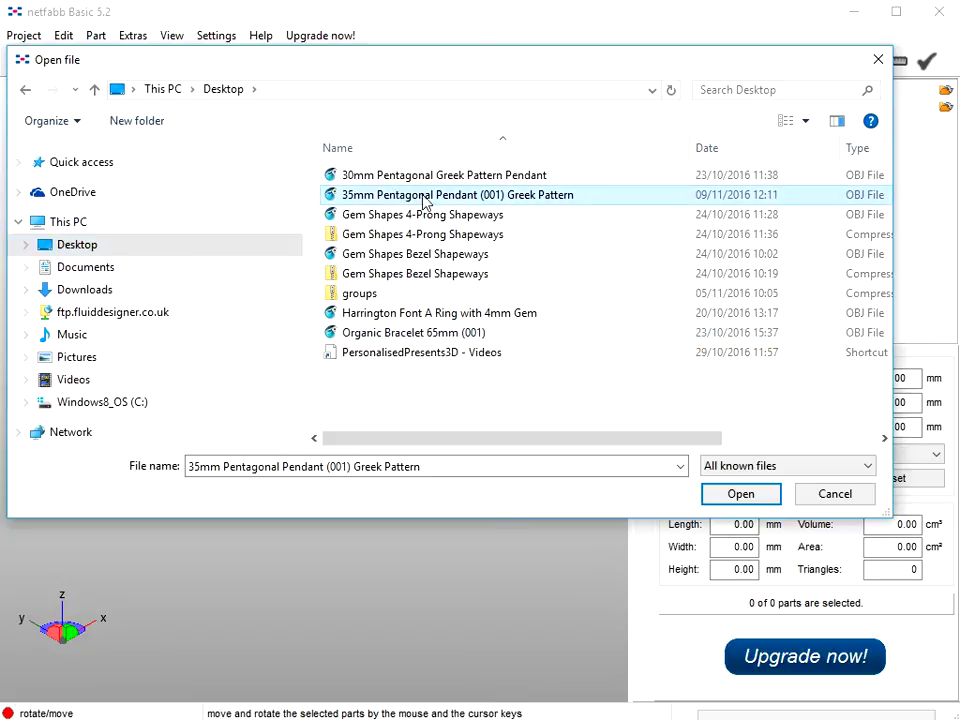
{"action": "left_click", "coordinate": [742, 494]}
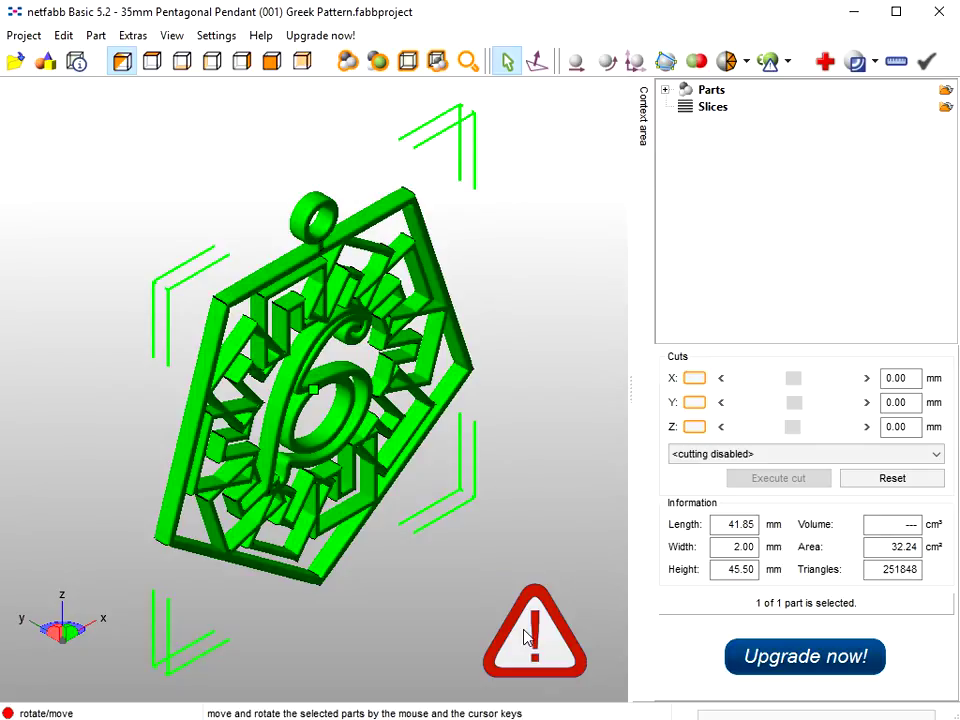
- Start a part repair on the imported pendant, update its mesh statistics and run the automatic repair
{"action": "left_click", "coordinate": [827, 63]}
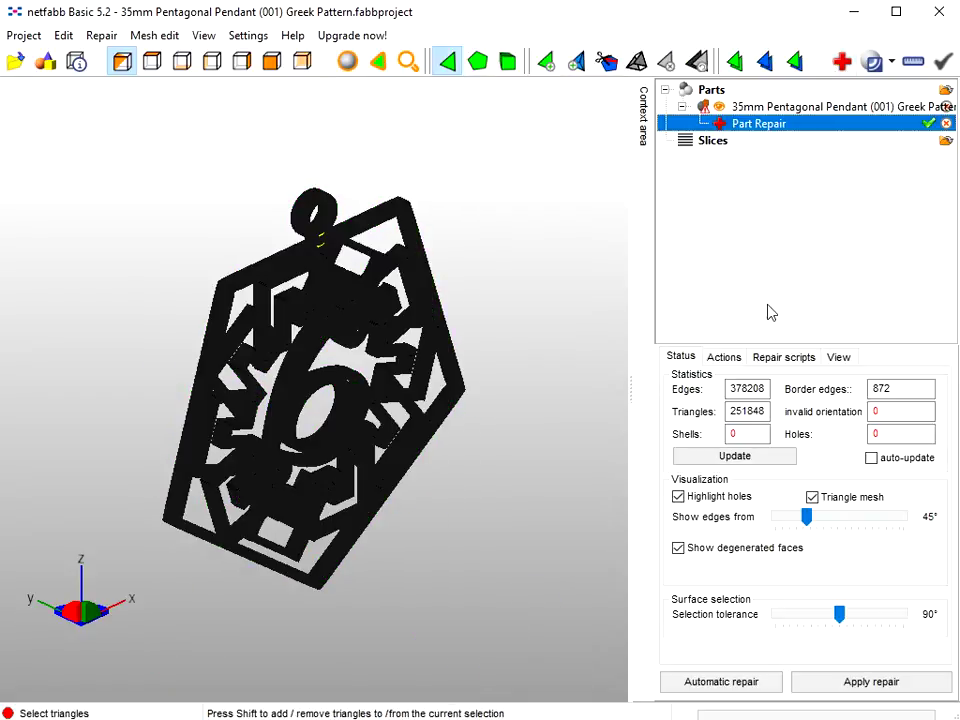
{"action": "left_click", "coordinate": [764, 460]}
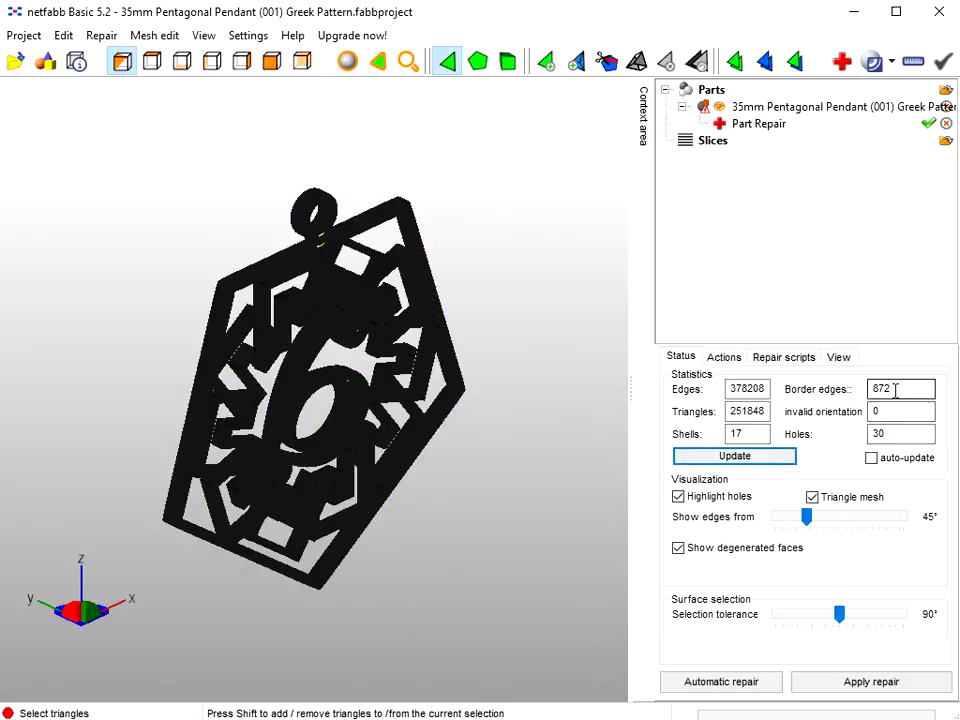
{"action": "left_click", "coordinate": [740, 683]}
{"action": "left_click", "coordinate": [422, 417]}
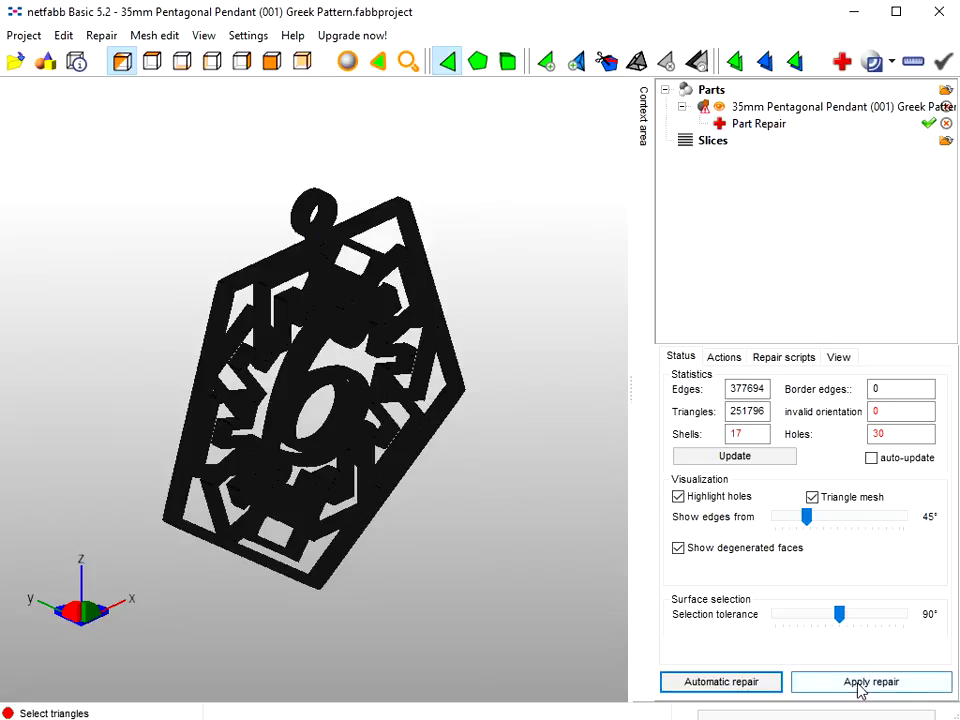
- Refresh the repaired mesh's statistics and apply the repair to the pendant part
{"action": "left_click", "coordinate": [703, 458]}
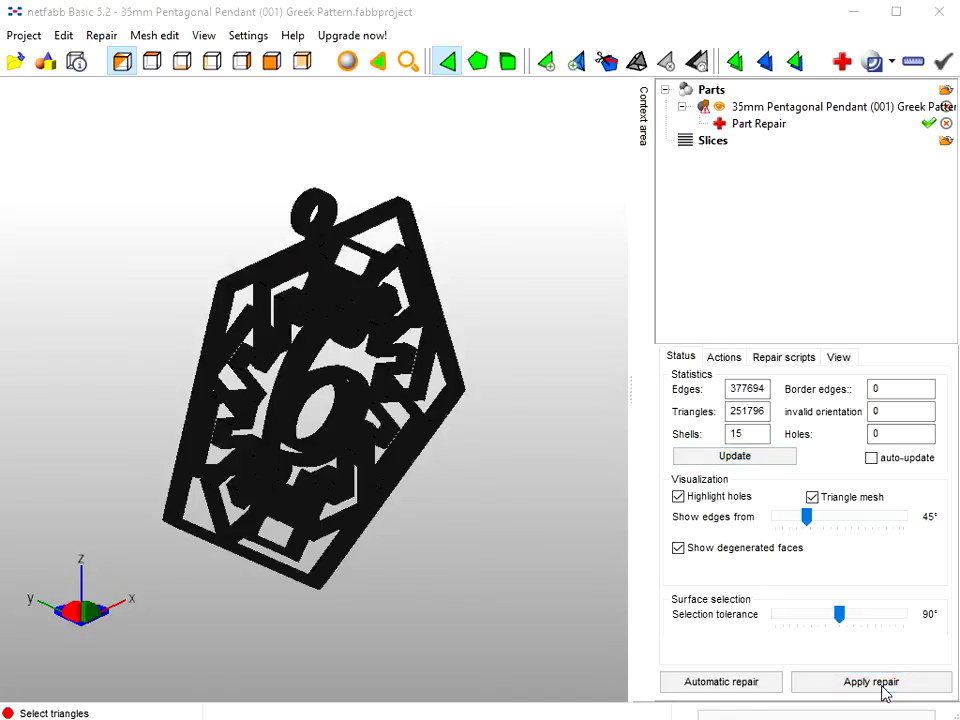
{"action": "left_click", "coordinate": [830, 681]}
{"action": "left_click", "coordinate": [250, 428]}
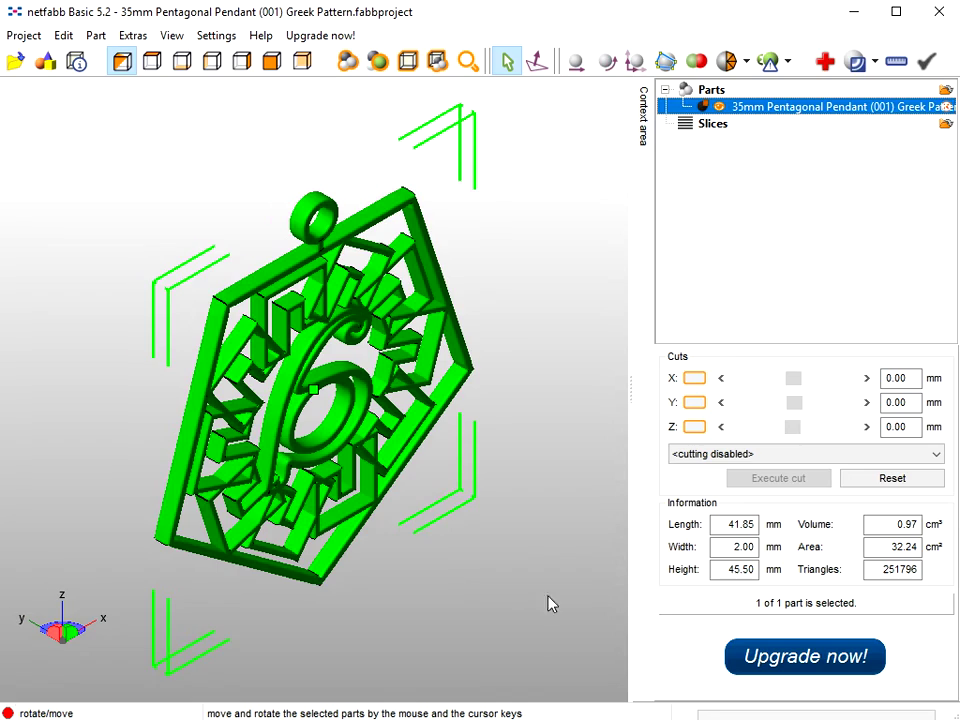
- Export the repaired pendant as Wavefront OBJ to the Desktop, replacing the existing "35mm Pentagonal Pendant (001) Greek Pattern" file
{"action": "right_click_drag", "start_coordinate": [355, 474], "coordinate": [503, 470]}
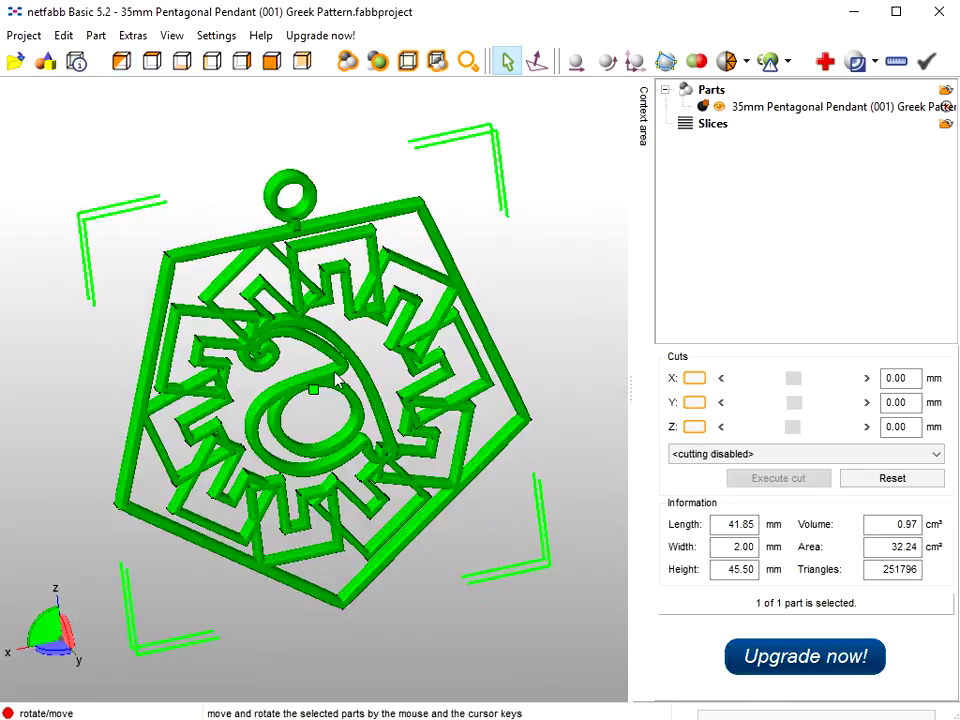
{"action": "left_click", "coordinate": [96, 36]}
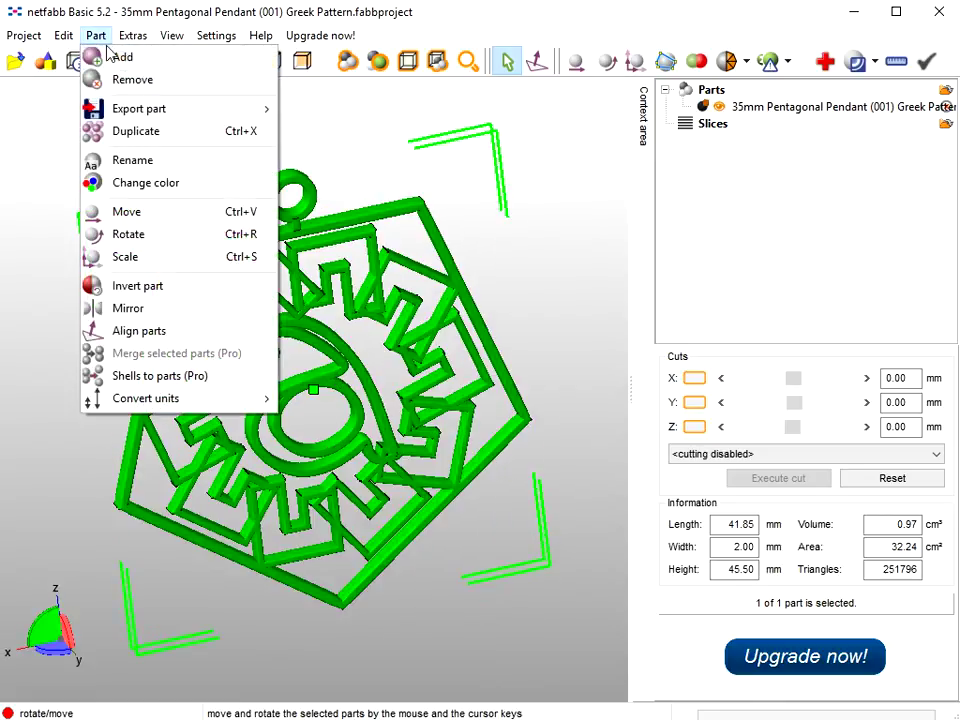
{"action": "mouse_move", "coordinate": [122, 110]}
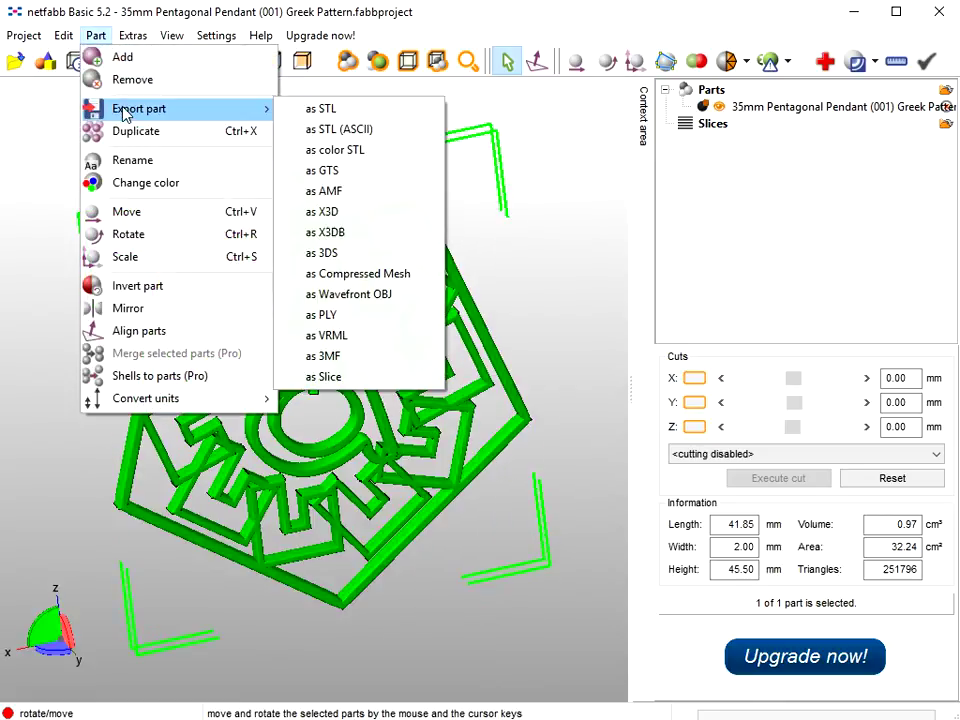
{"action": "left_click", "coordinate": [385, 305]}
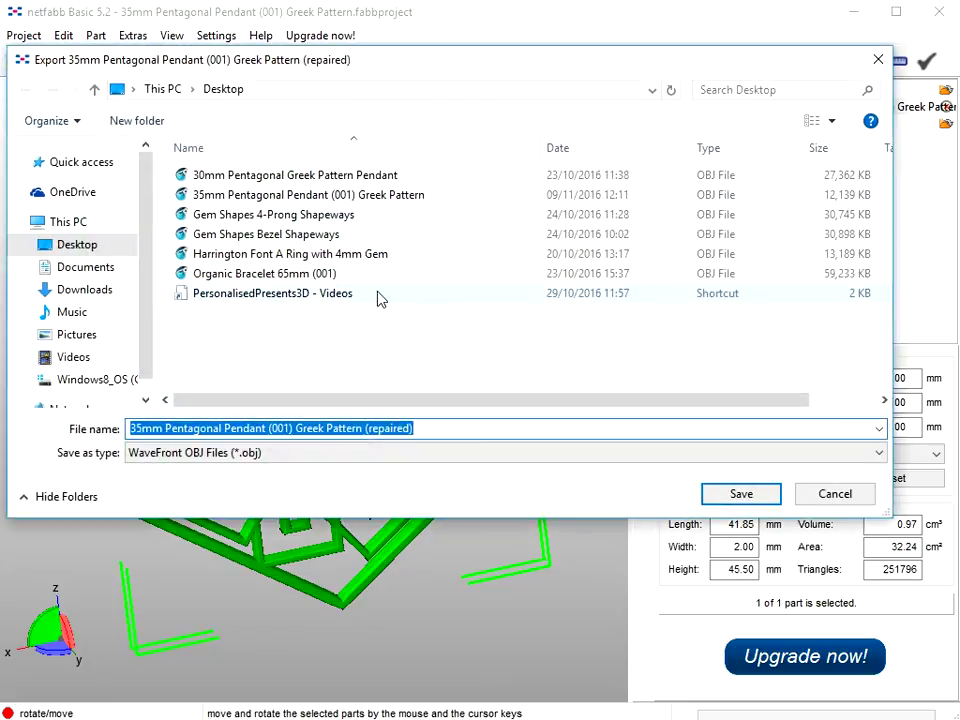
{"action": "left_click", "coordinate": [290, 198]}
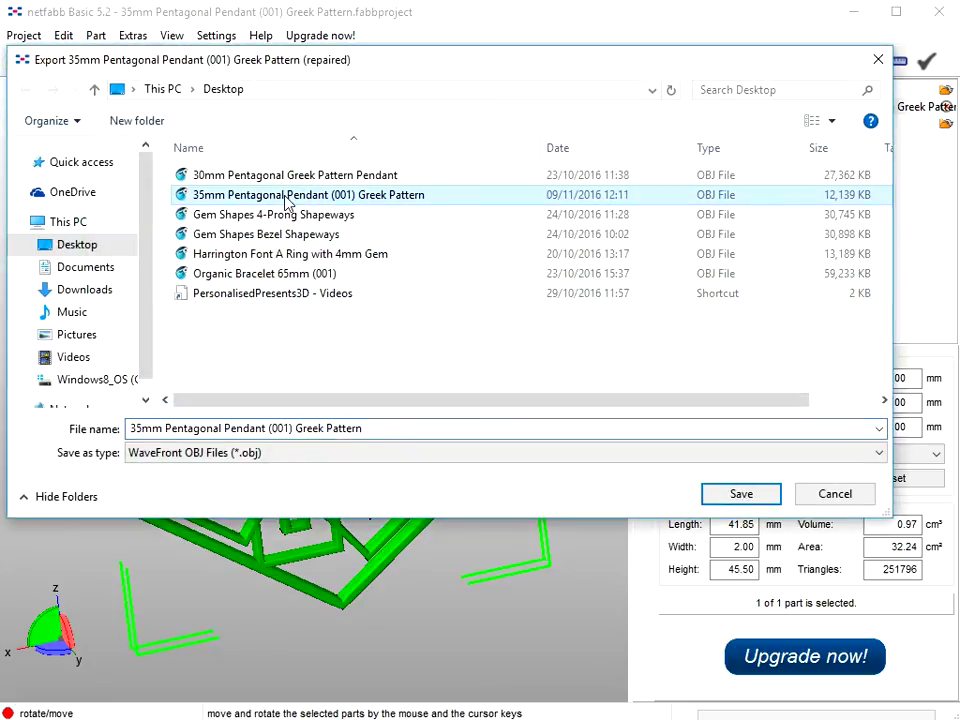
{"action": "left_click", "coordinate": [736, 495]}
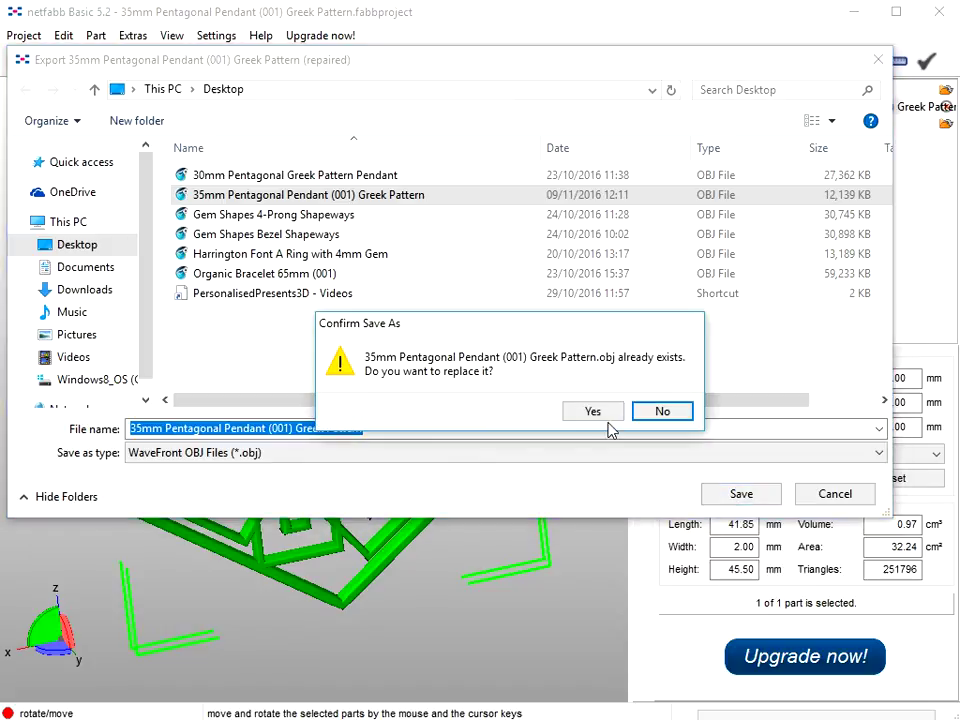
{"action": "left_click", "coordinate": [608, 416]}
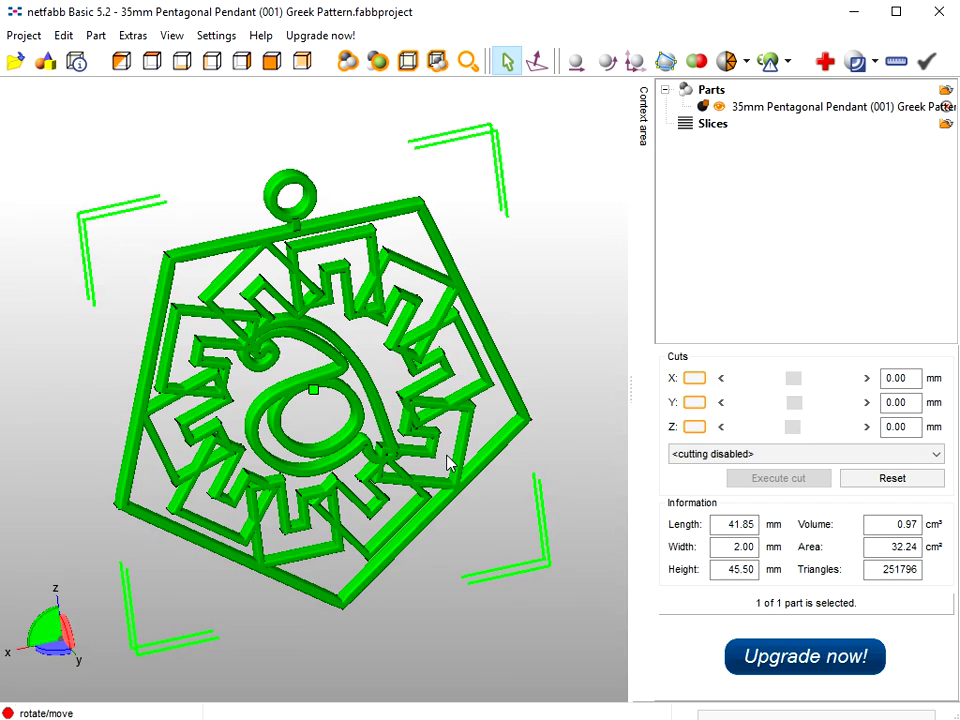
{"action": "right_click_drag", "start_coordinate": [385, 450], "coordinate": [343, 375]}
{"action": "right_click_drag", "start_coordinate": [346, 426], "coordinate": [350, 375]}
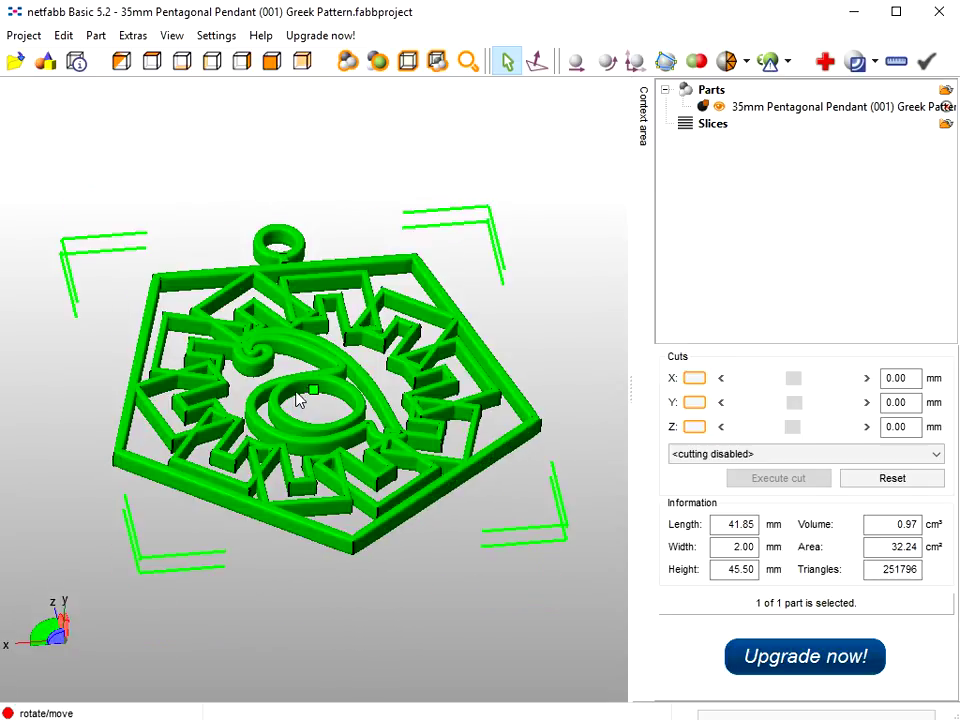